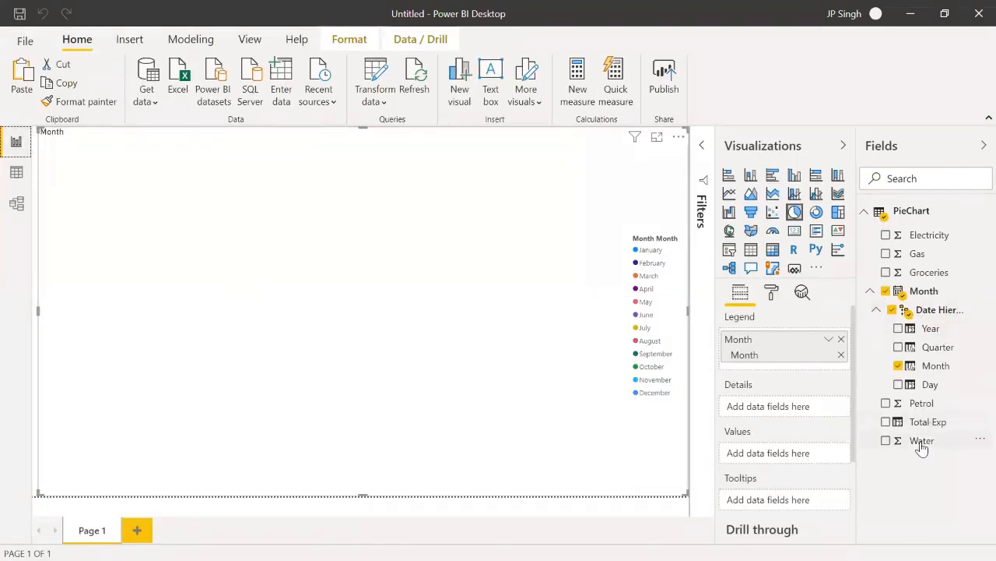
Assign the Total Exp field as the values of the monthly pie chart.
left_click_drag(922, 422, 779, 458)
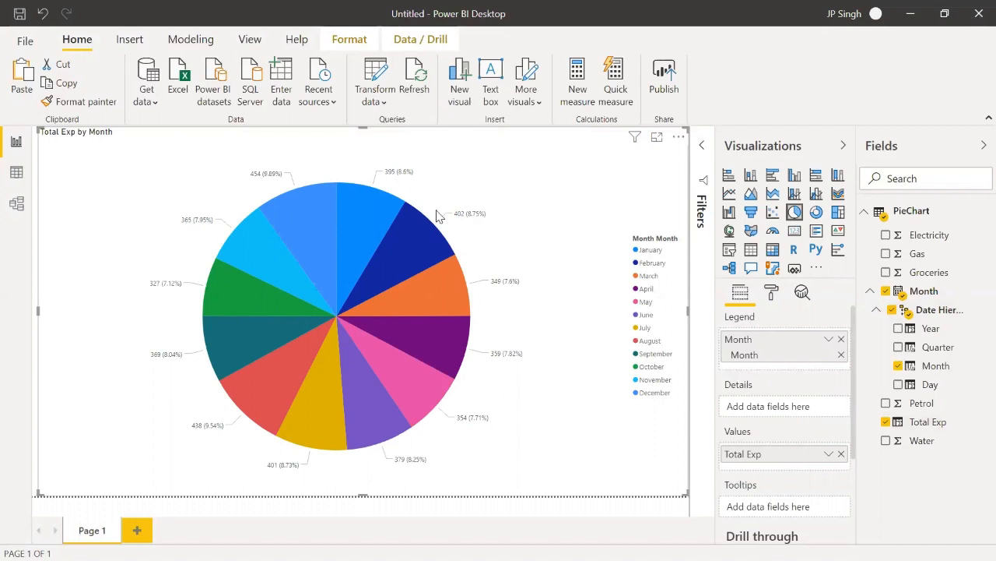
Import the Order table from the DATA.xlsx Excel workbook in the Desktop folder.
left_click(155, 101)
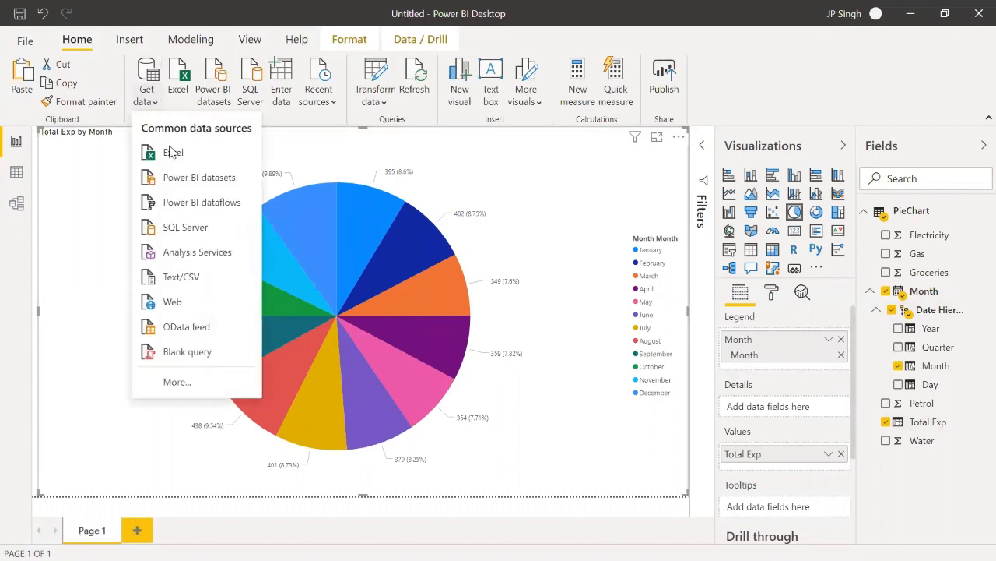
left_click(173, 153)
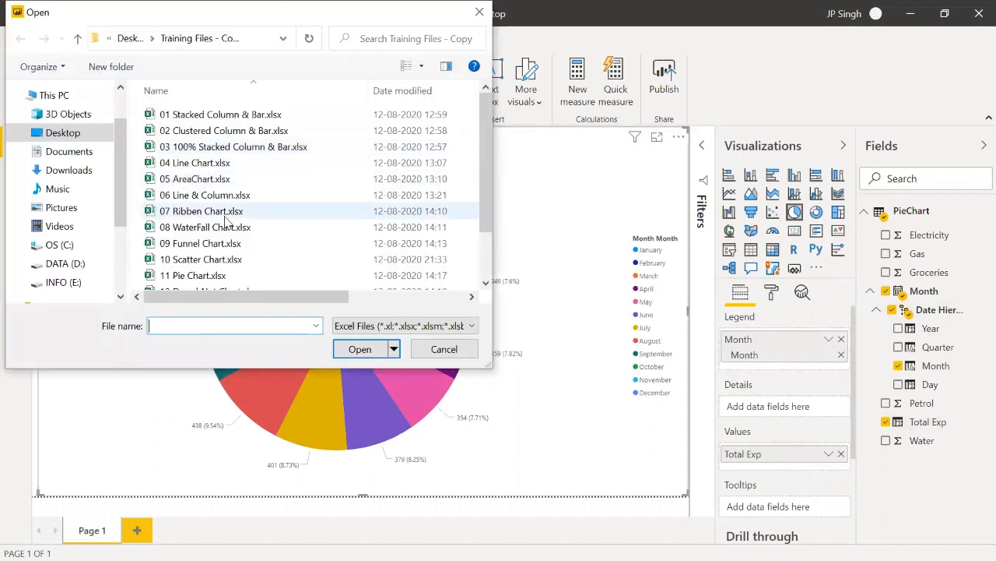
scroll(226, 220, "down", 1)
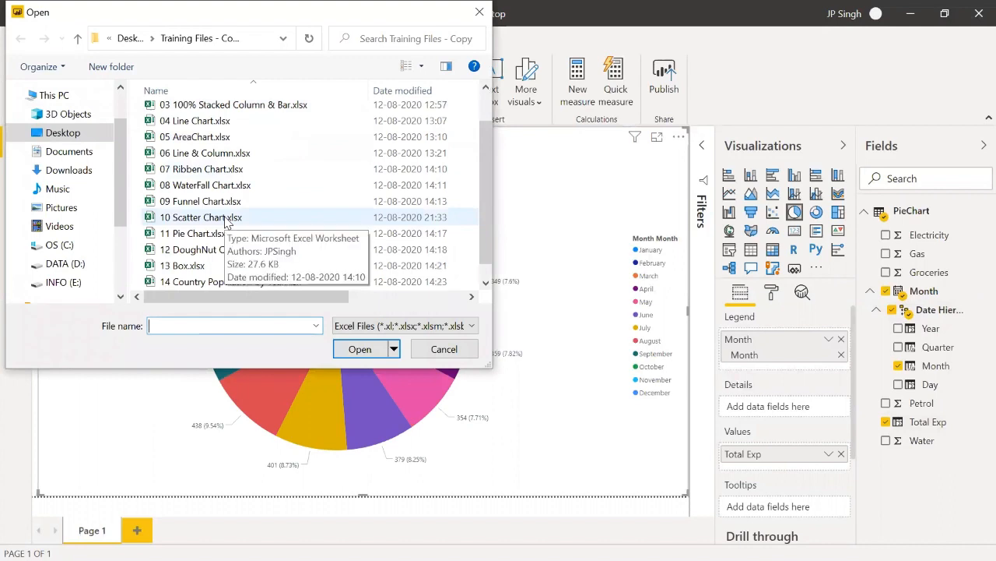
left_click(130, 39)
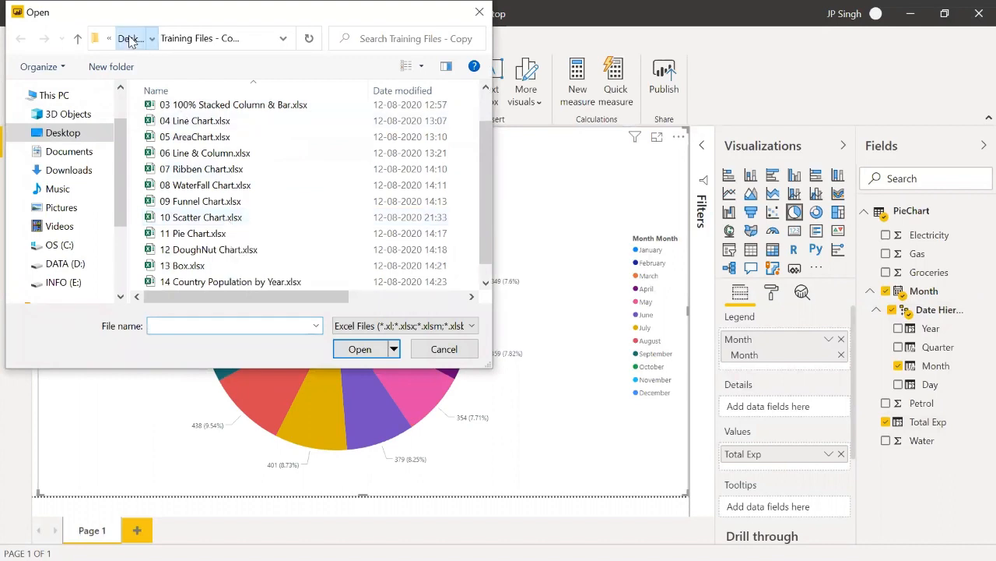
double_click(230, 225)
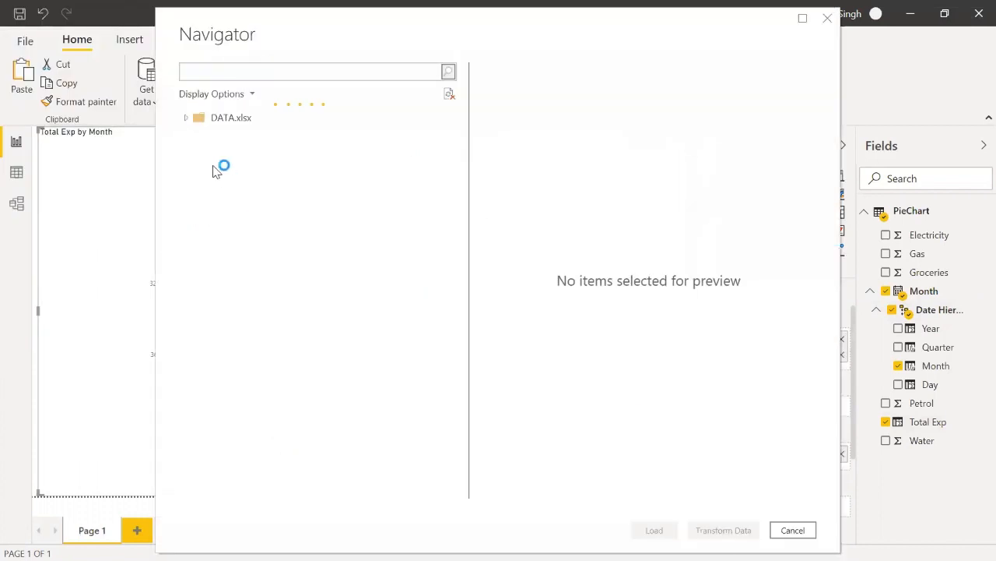
left_click(203, 157)
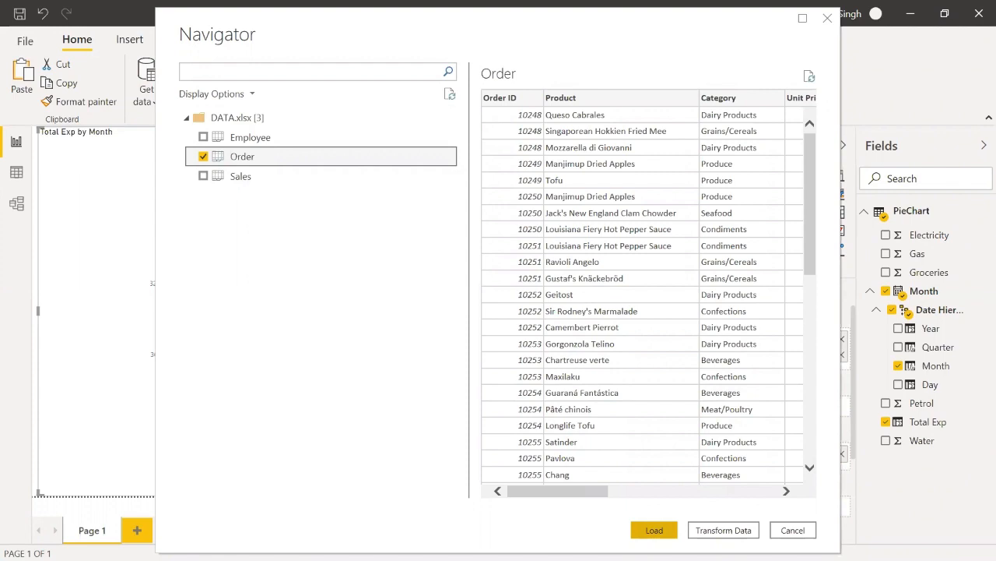
left_click(654, 530)
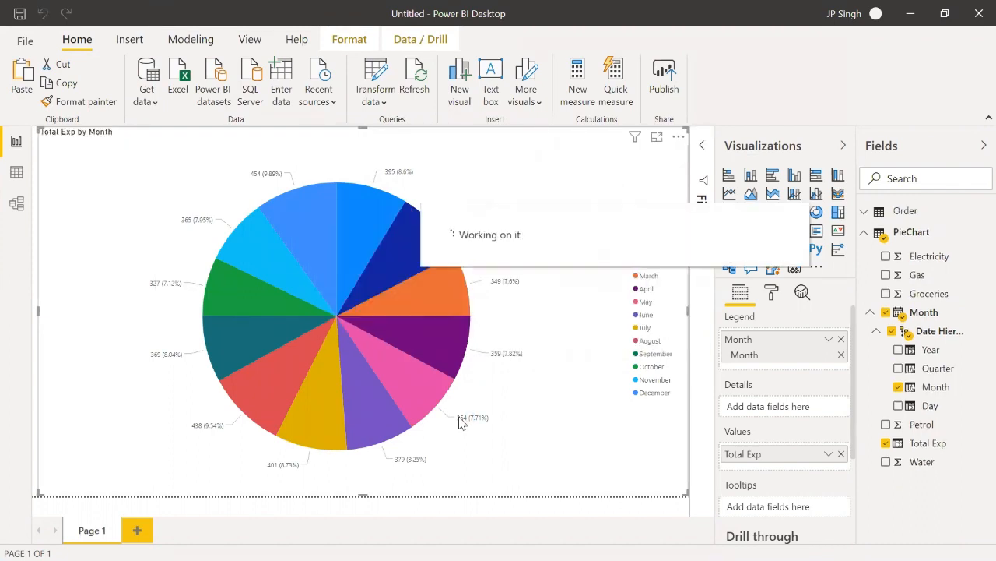
Add a second report page and insert a pie chart enlarged to fill the page, with the Order table's fields expanded.
left_click(864, 232)
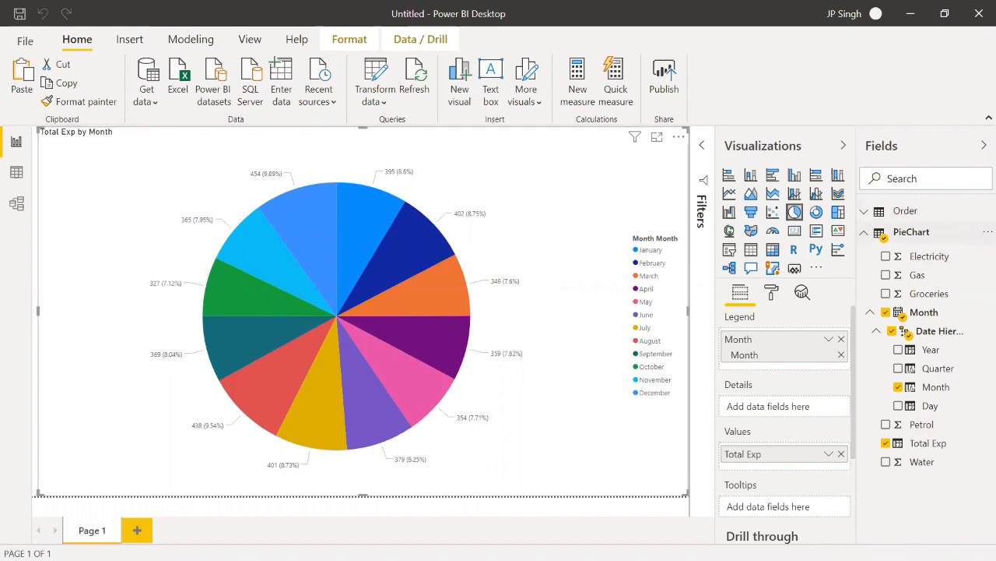
left_click(137, 530)
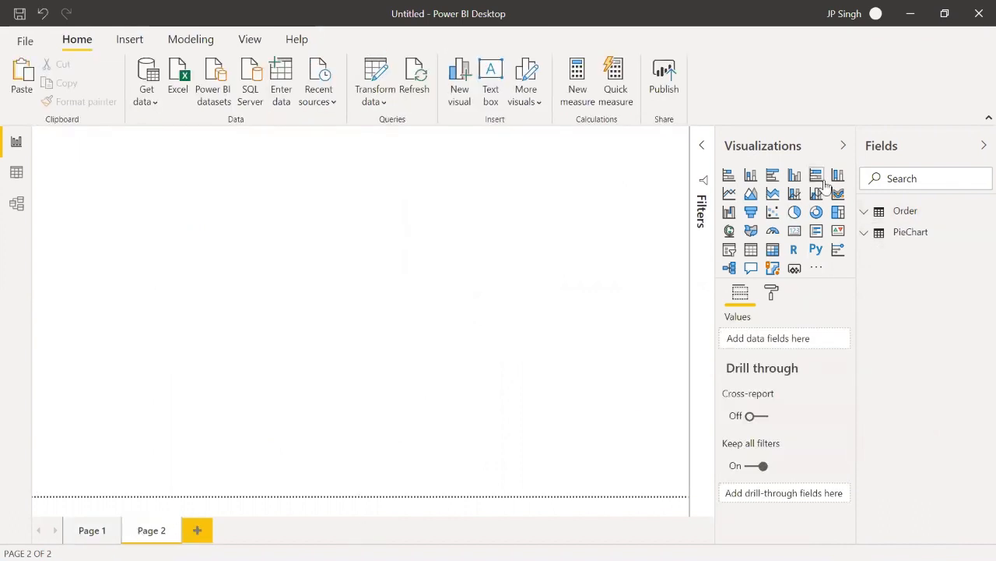
left_click(866, 212)
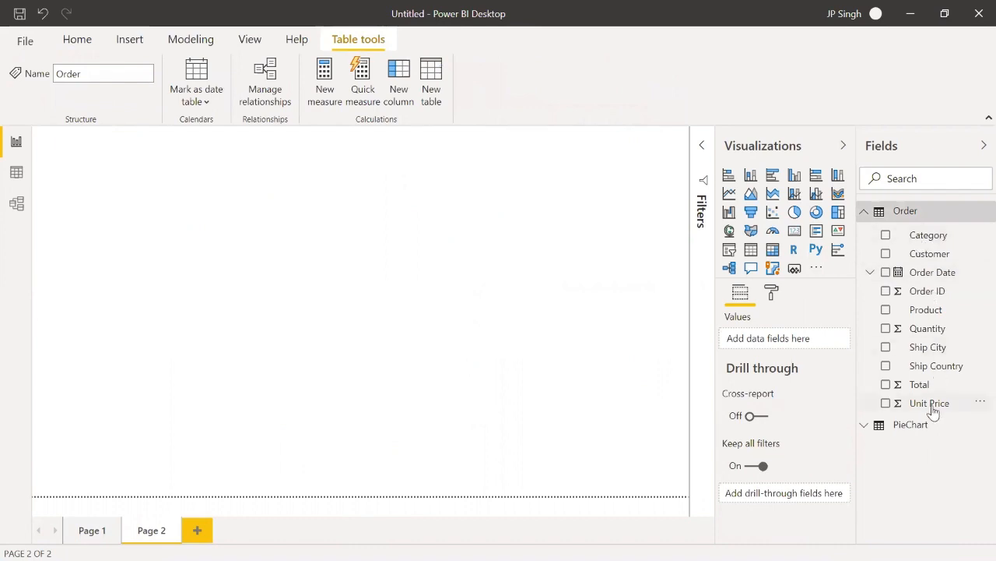
left_click(794, 212)
left_click_drag(178, 273, 687, 495)
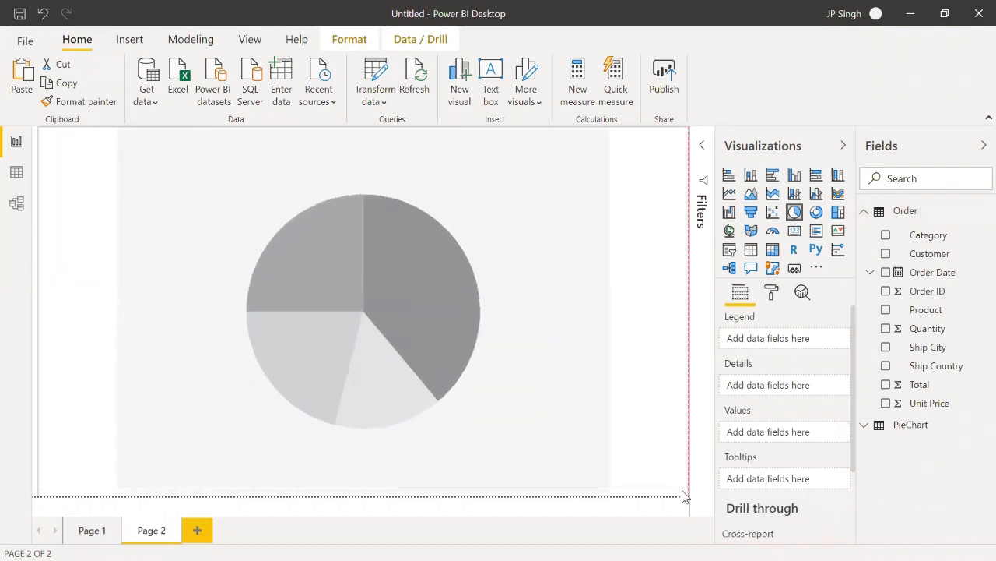
Assign Total as the pie chart's values and Ship Country, Ship City, Category and Product, in that order, as its legend hierarchy.
left_click_drag(917, 384, 787, 439)
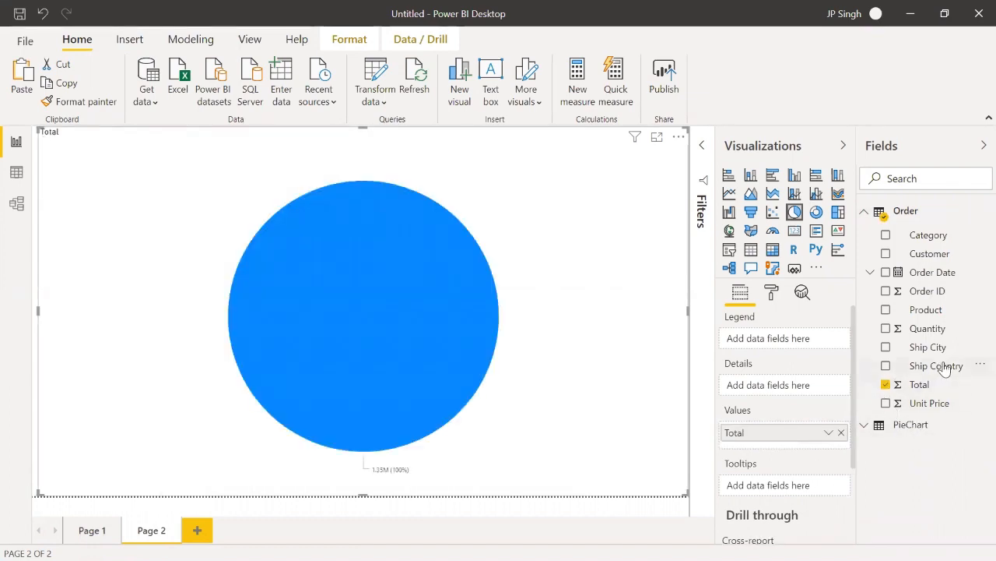
left_click_drag(938, 365, 790, 354)
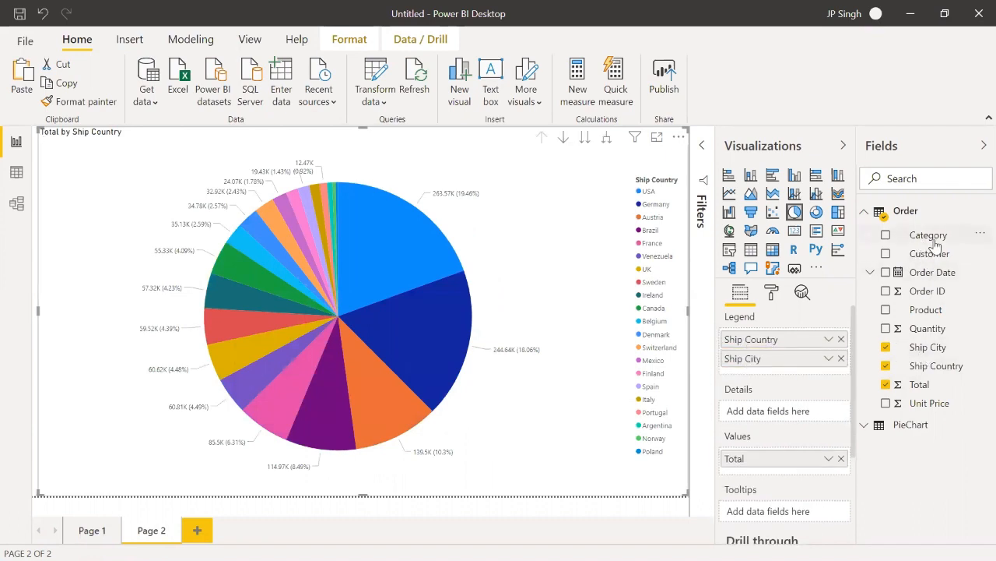
left_click_drag(932, 240, 795, 378)
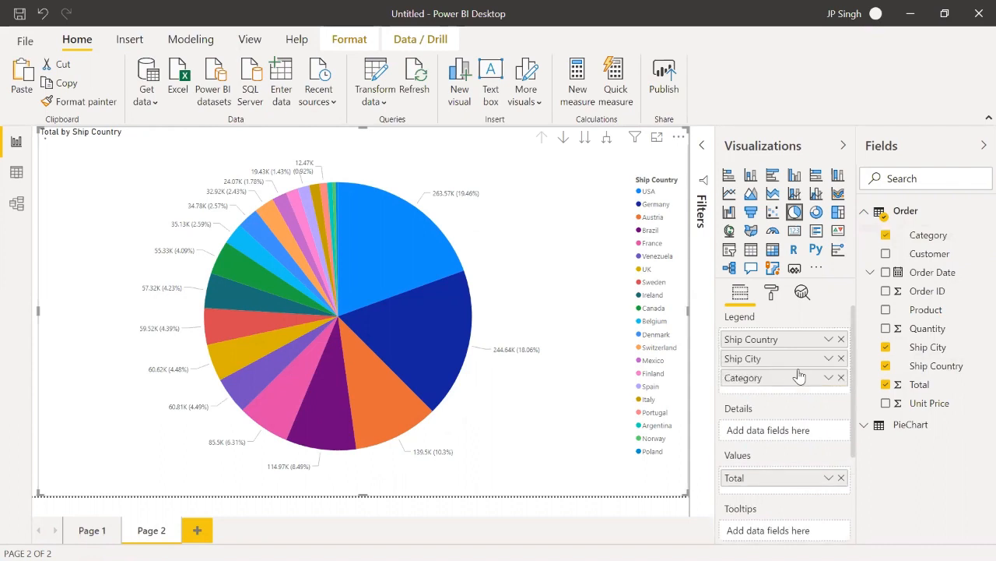
left_click_drag(926, 309, 801, 398)
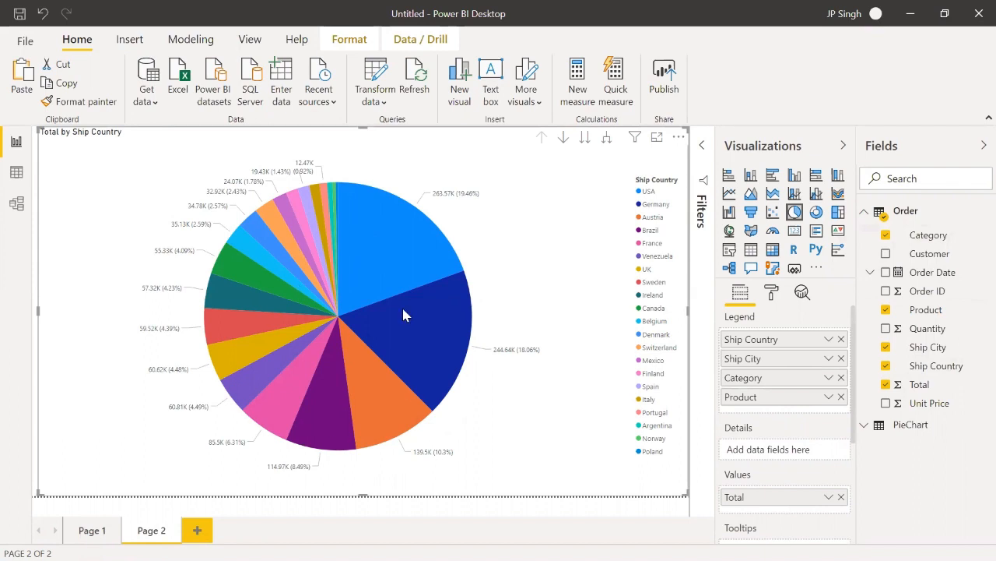
Turn on drill-down mode for the pie chart and drill into the USA slice.
left_click(561, 140)
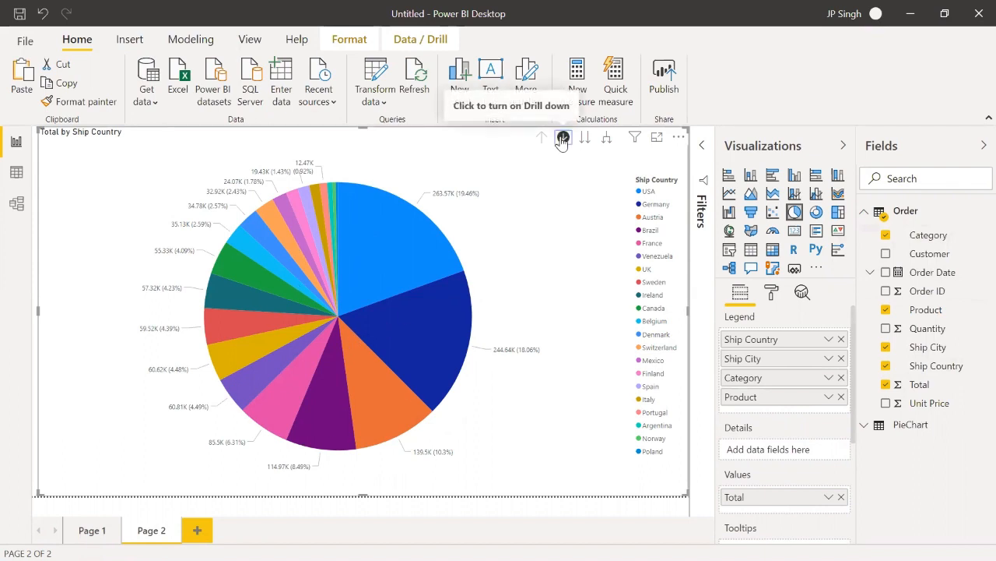
left_click(381, 232)
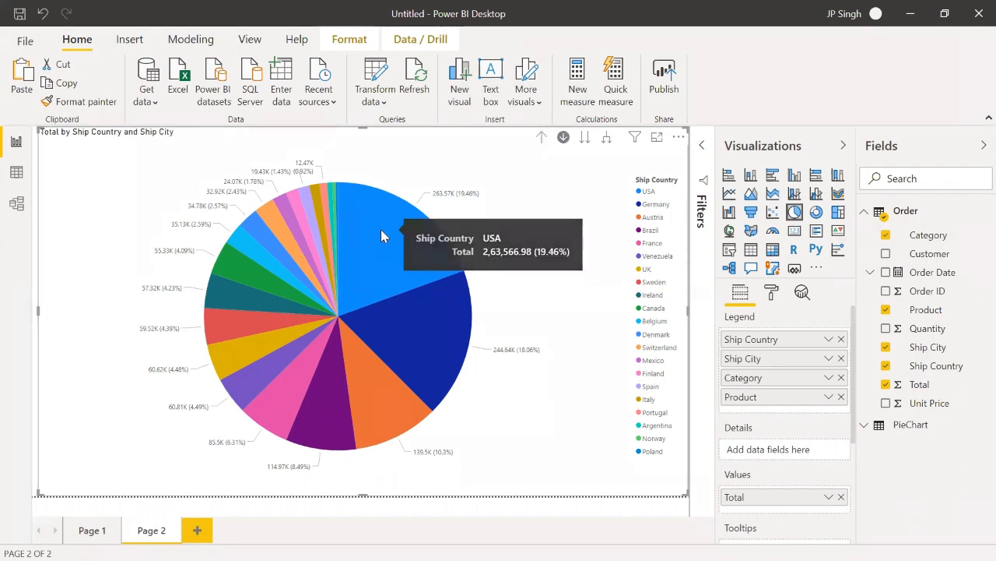
Set the pie chart's detail label style to Category, percent of total and turn off its legend.
left_click(772, 294)
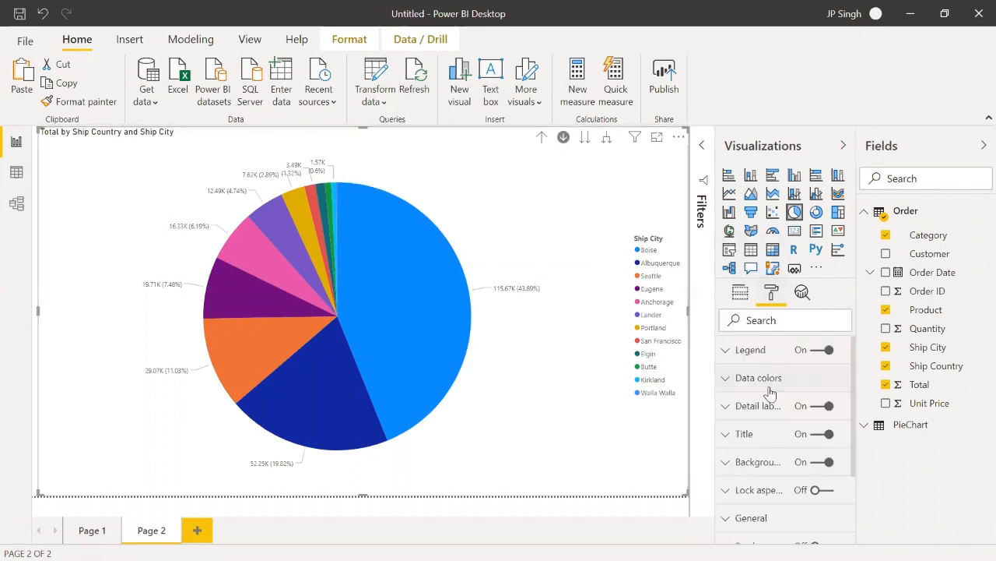
left_click(726, 408)
left_click(784, 459)
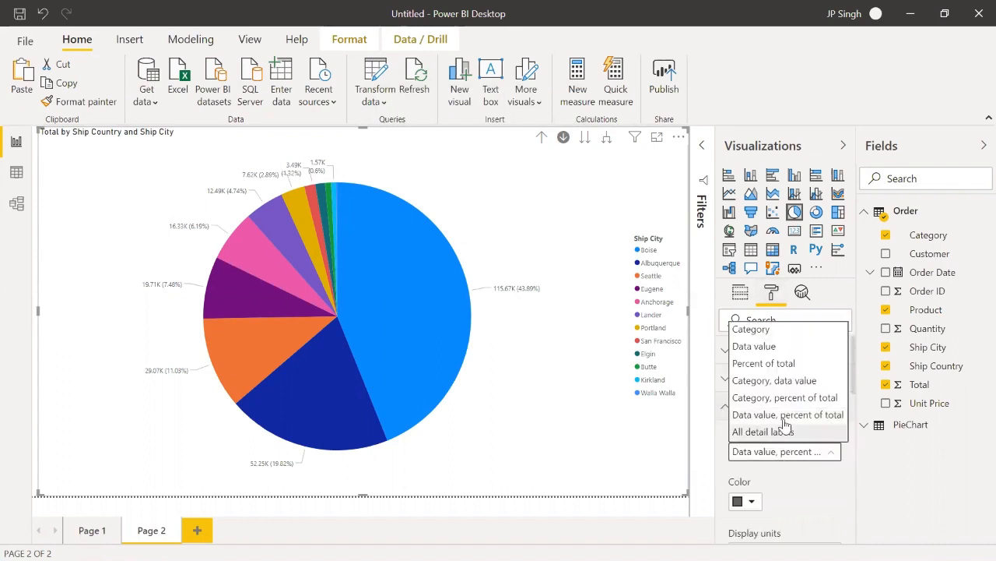
left_click(779, 402)
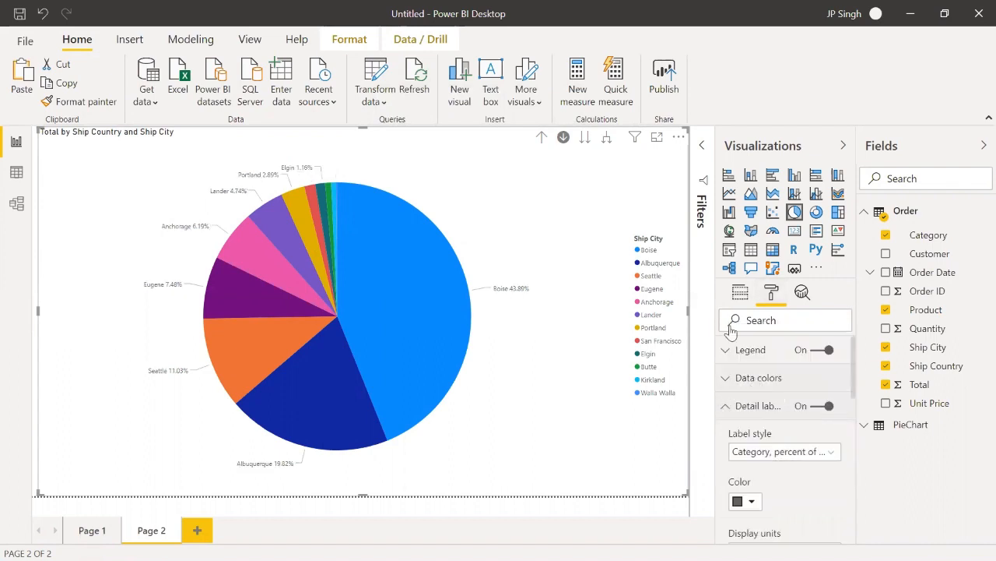
left_click(808, 351)
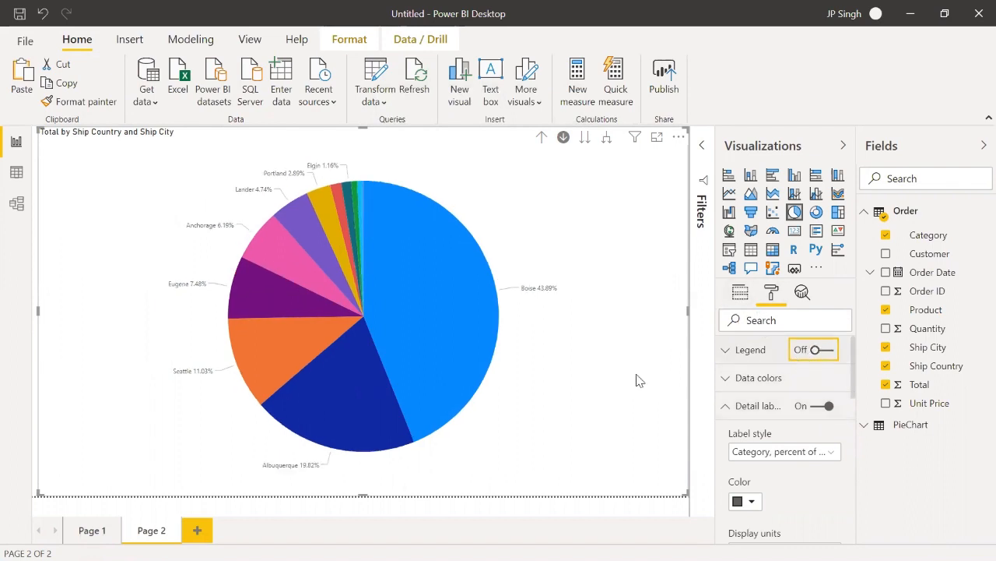
Increase the text size of the pie chart's detail labels to 12 pt.
scroll(773, 486, "down", 1)
scroll(773, 487, "down", 2)
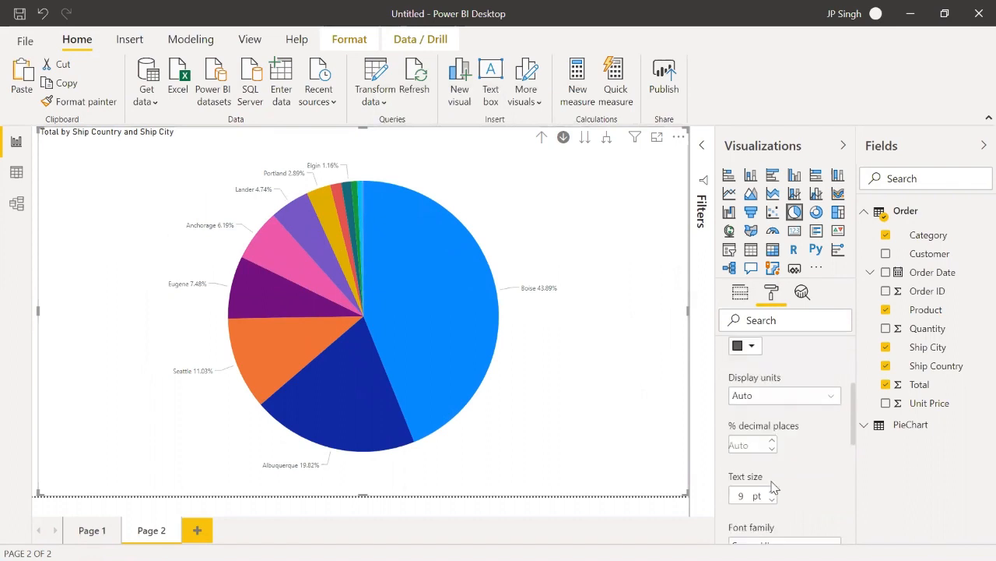
left_click(771, 415)
left_click(771, 415)
left_click(771, 415)
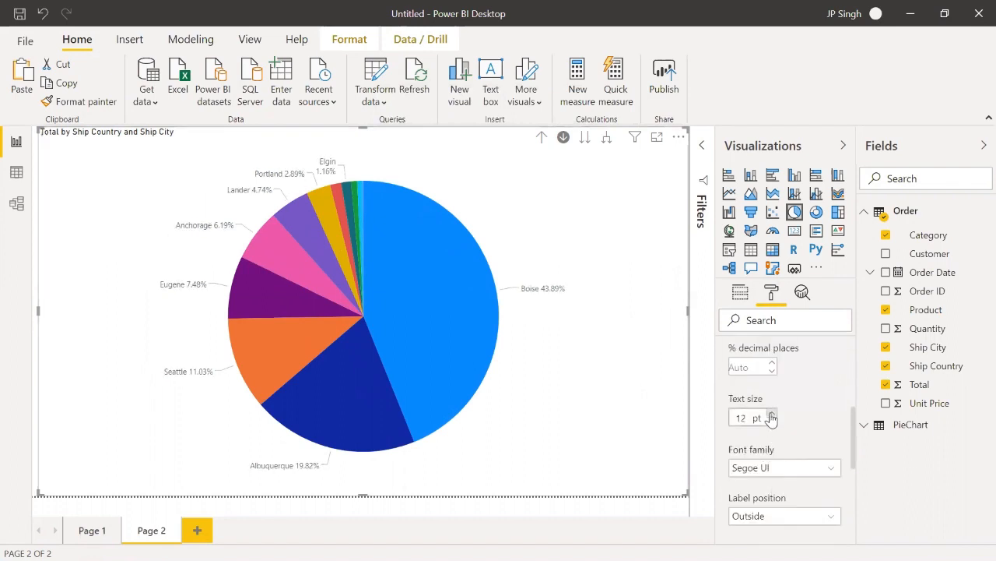
left_click(771, 415)
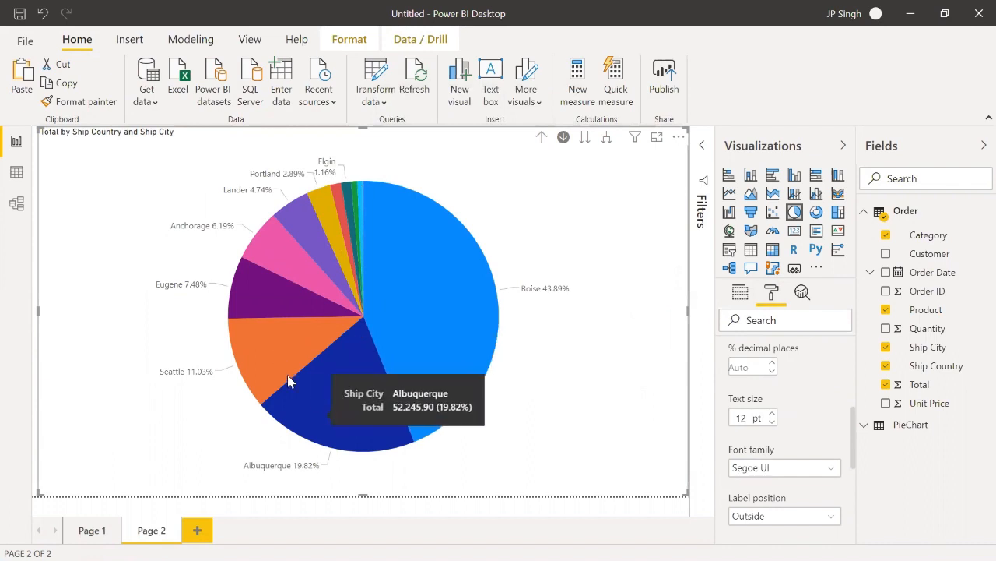
Drill down into the Eugene slice and into its Beverages category to view the individual products.
left_click(271, 286)
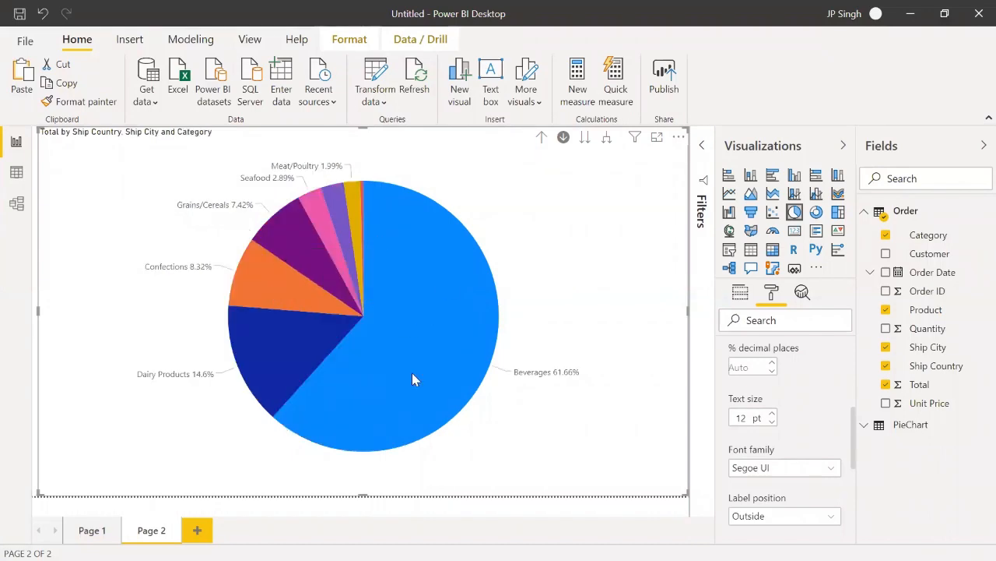
left_click(413, 321)
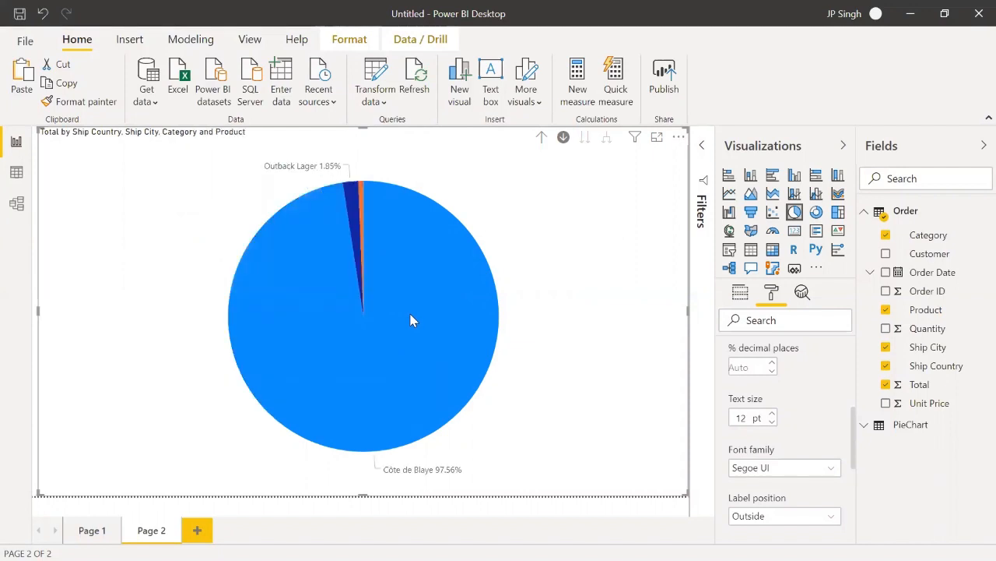
Show the chart's field assignments and drill back up from Product to the Ship Country level.
left_click(739, 292)
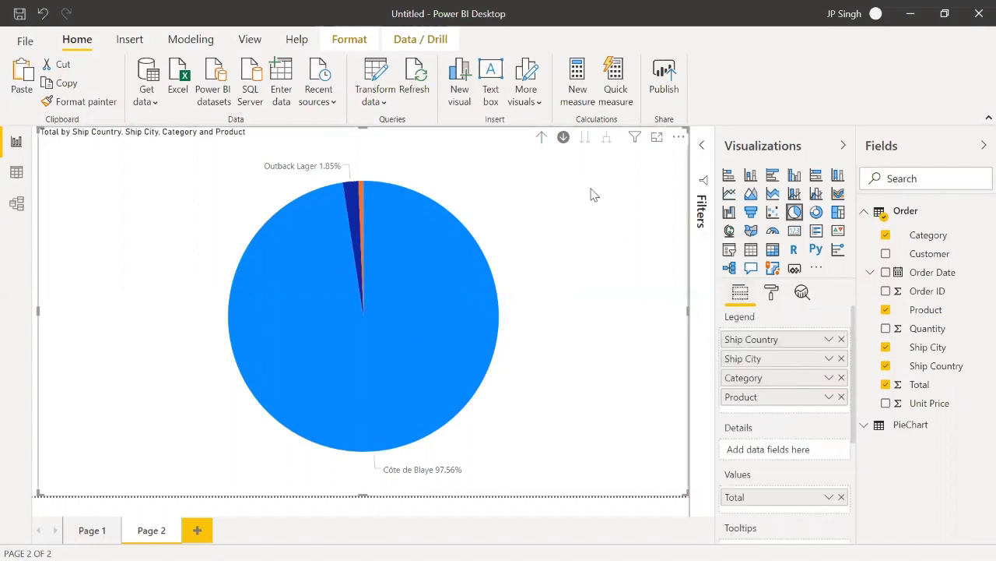
left_click(540, 144)
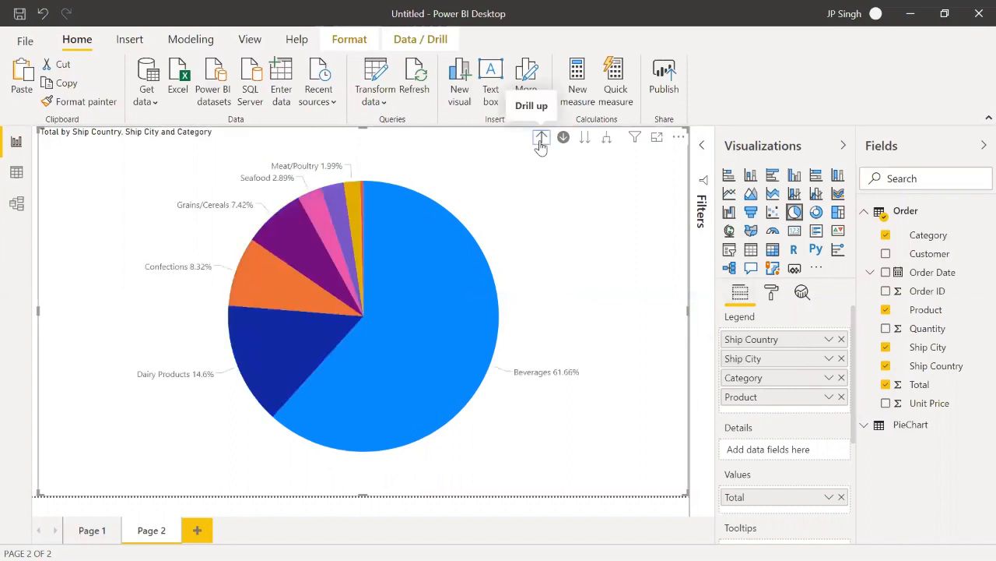
left_click(540, 144)
left_click(541, 144)
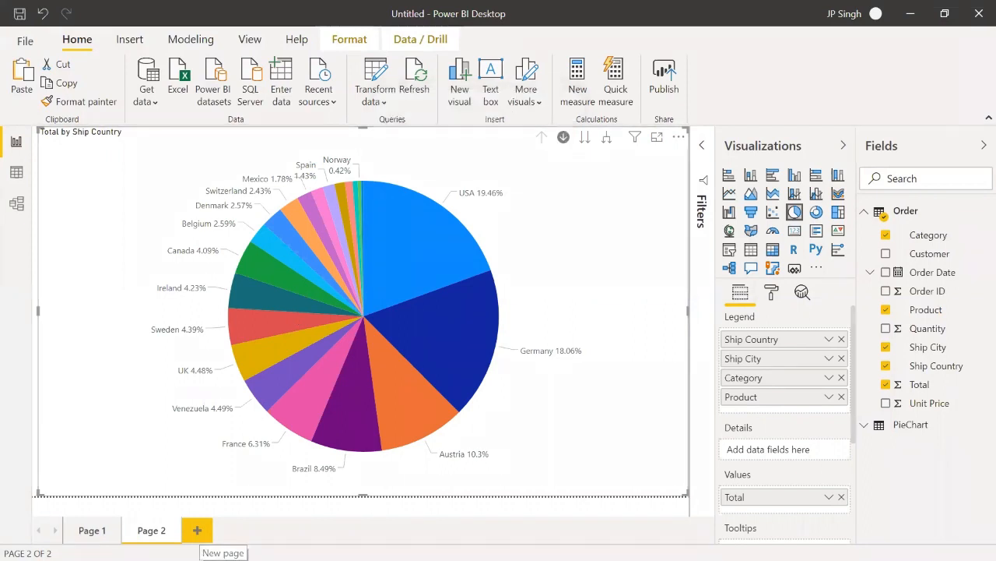
Add a third report page and insert a treemap enlarged to fill the page.
left_click(197, 530)
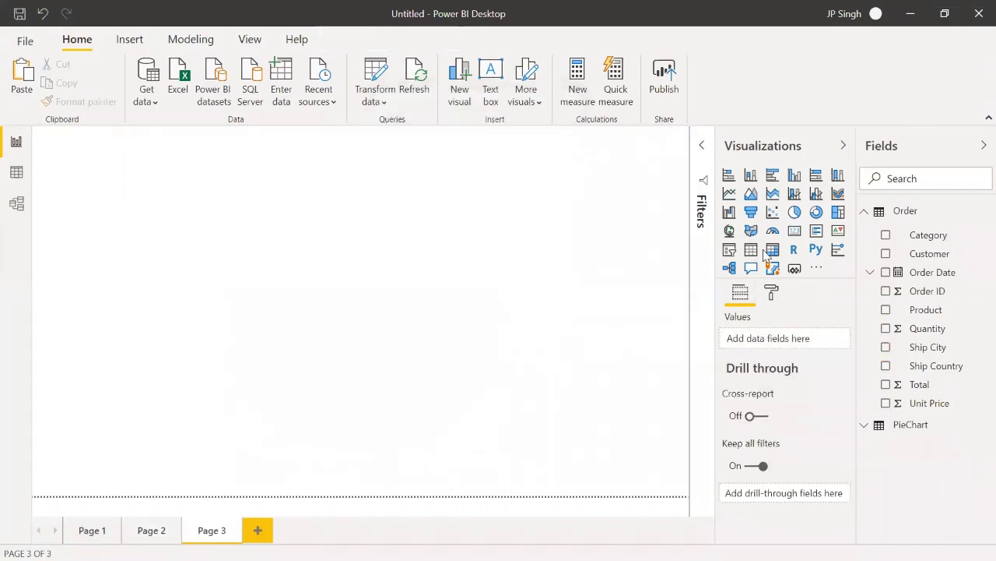
left_click(838, 212)
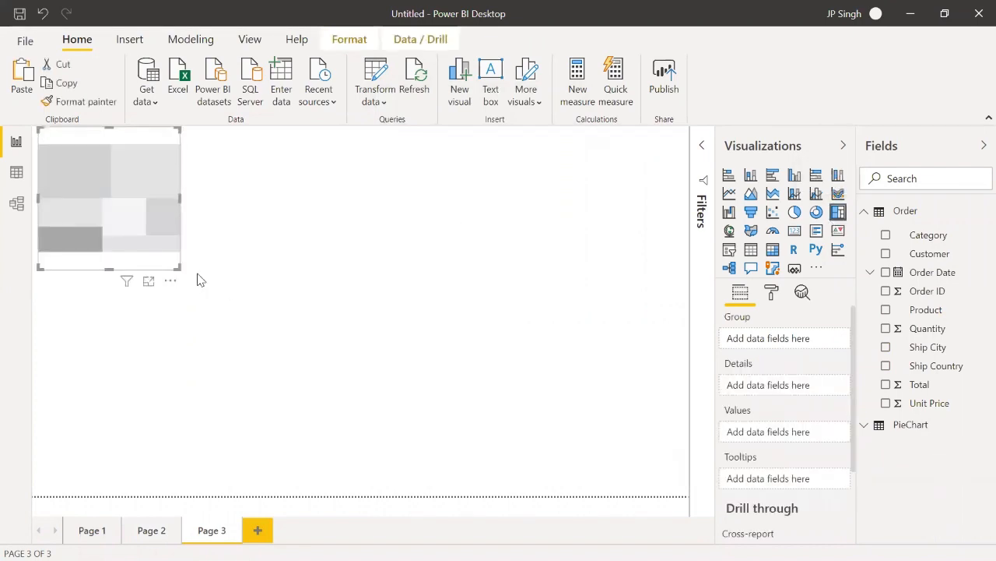
left_click_drag(178, 270, 684, 498)
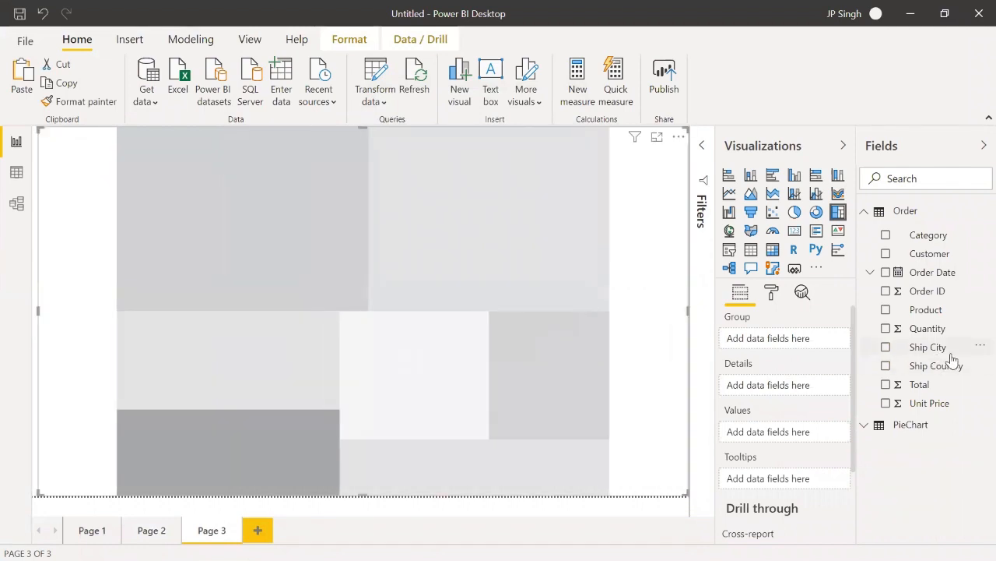
Group the treemap by Ship Country and Ship City, and assign Total as its values.
left_click_drag(950, 360, 807, 340)
left_click_drag(923, 350, 836, 357)
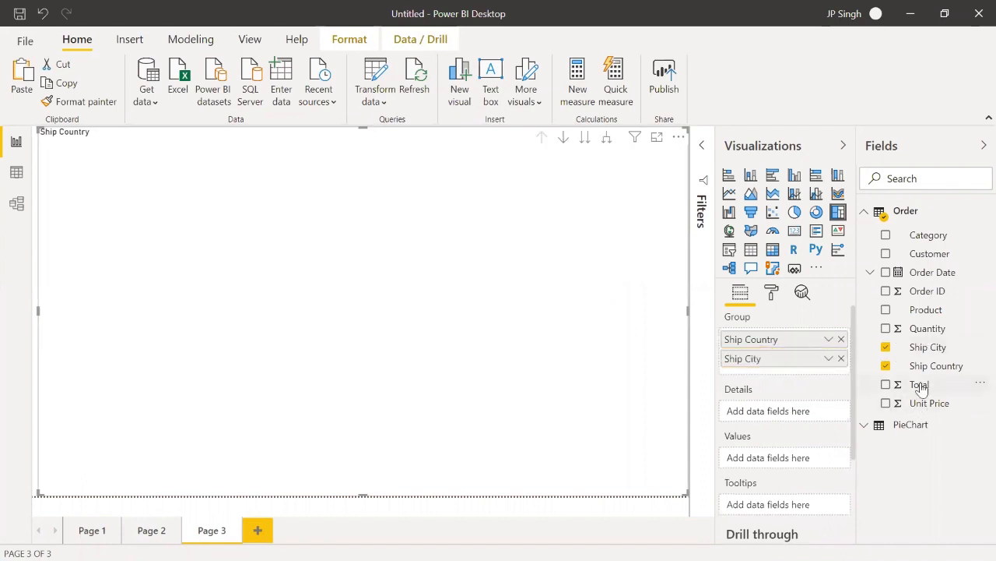
left_click_drag(828, 423, 786, 467)
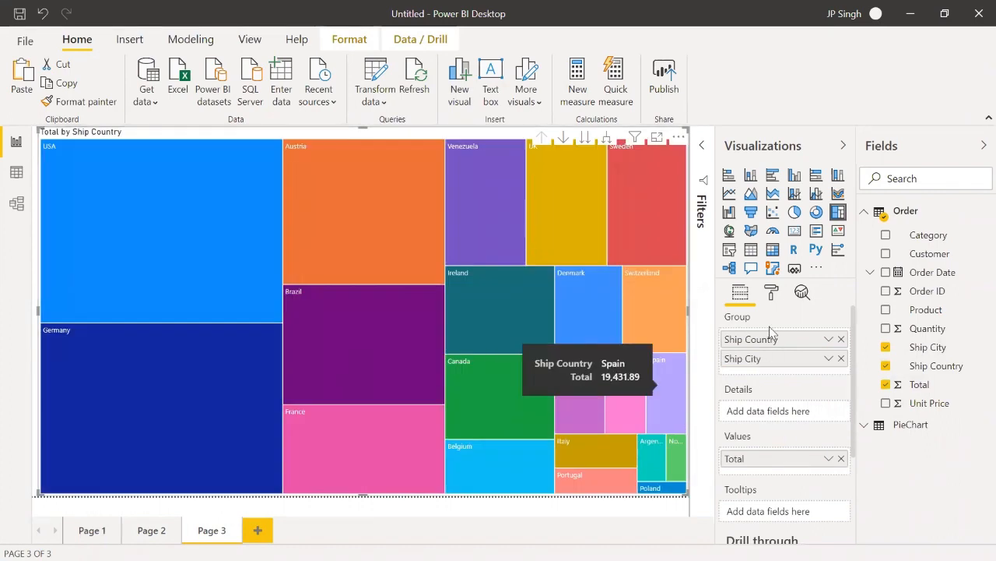
Turn on the treemap's data labels and drill down into Brazil to view its cities.
left_click(771, 292)
left_click(827, 413)
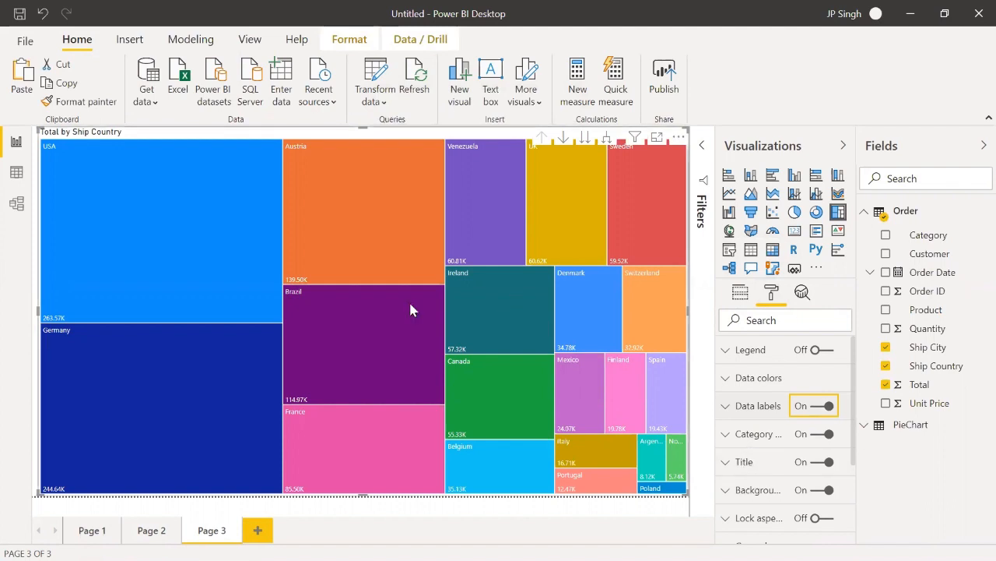
left_click(383, 337)
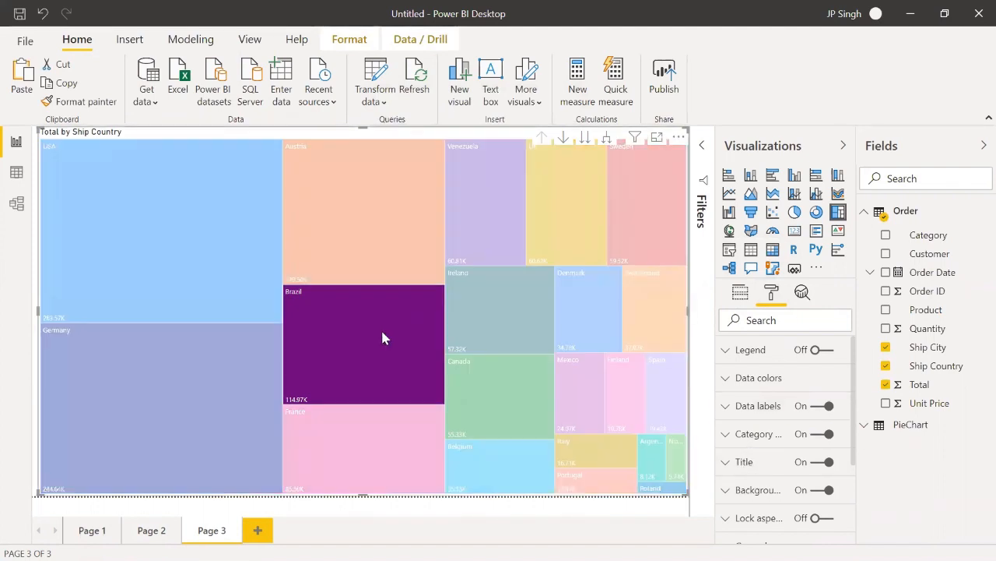
left_click(563, 137)
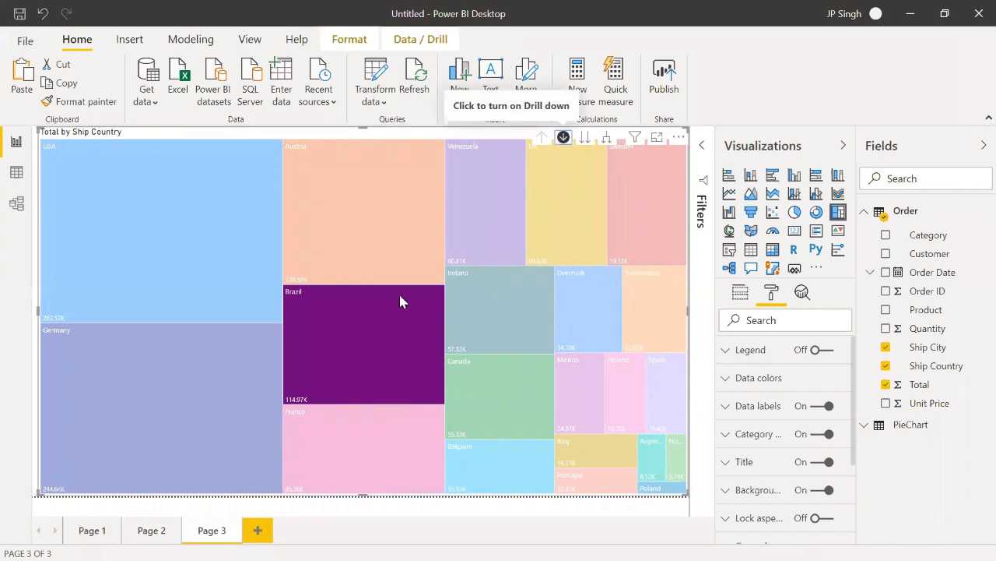
left_click(376, 317)
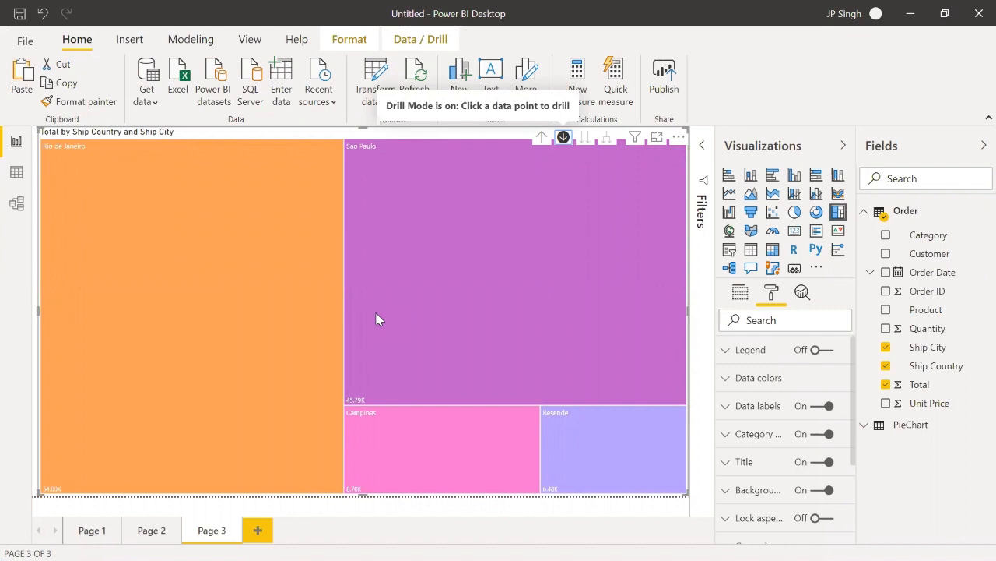
Add a fourth report page and insert a pie chart enlarged to fill the page.
left_click(259, 530)
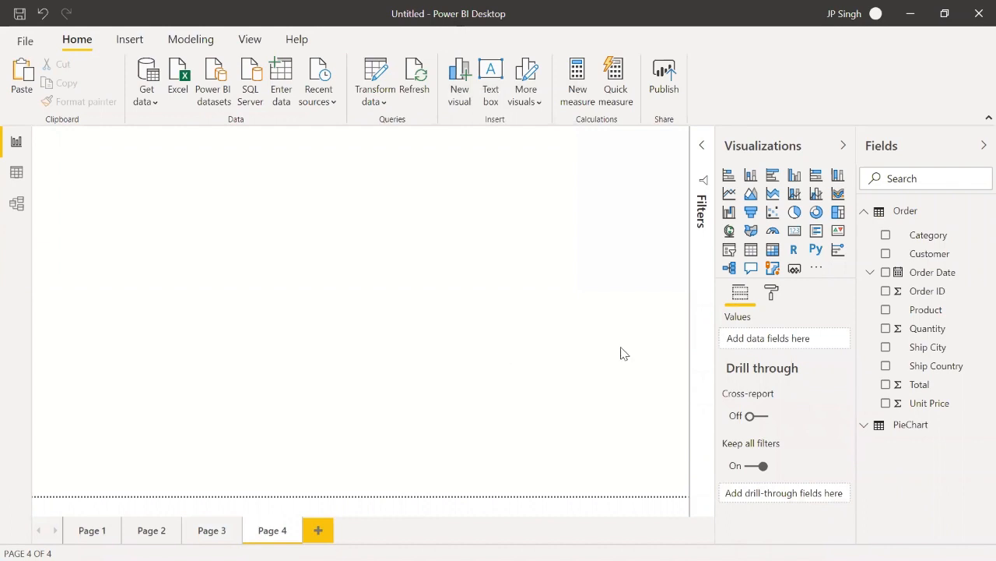
left_click(794, 212)
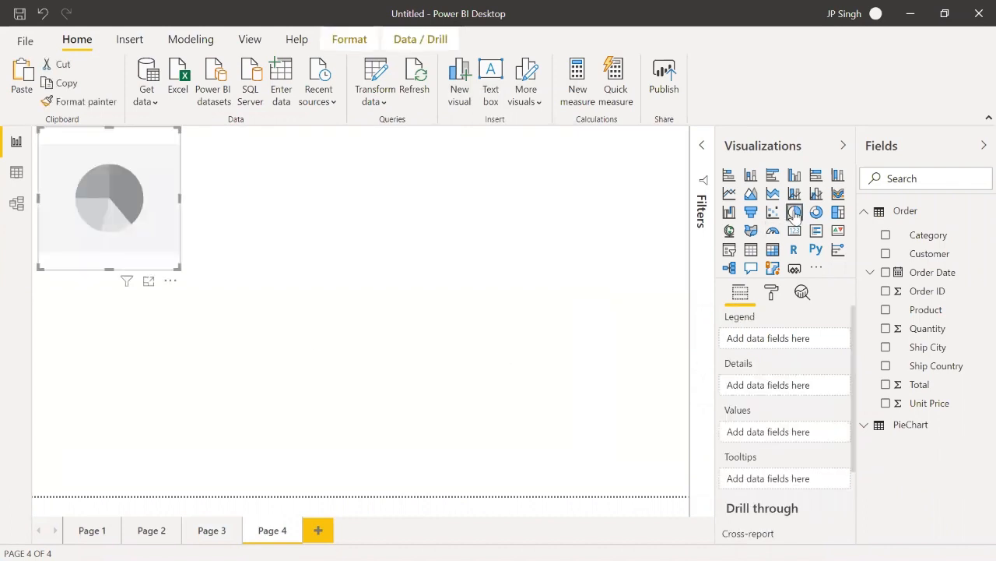
left_click_drag(178, 267, 688, 494)
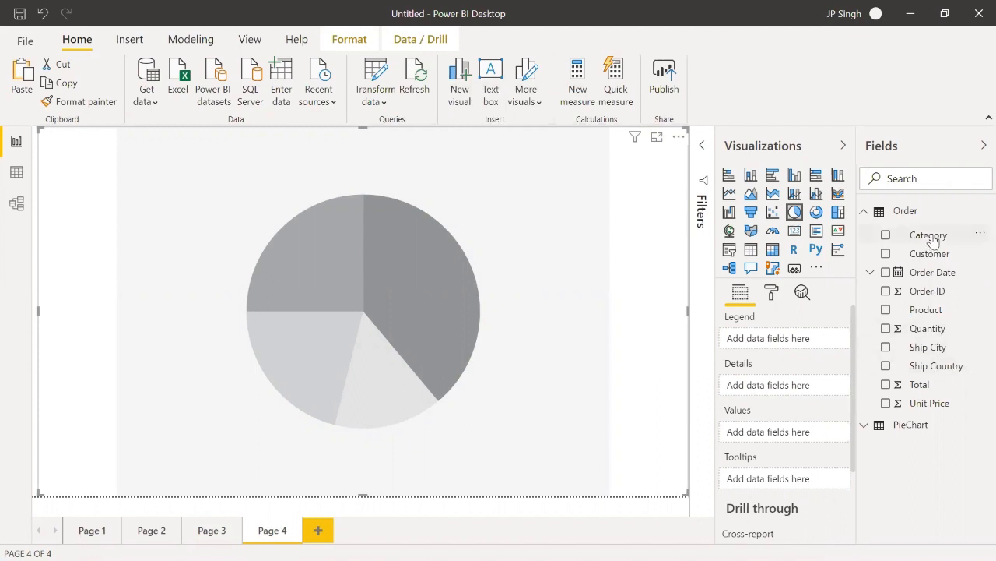
Assign Category as the pie chart's legend and Total and Quantity as its values.
left_click_drag(934, 238, 784, 341)
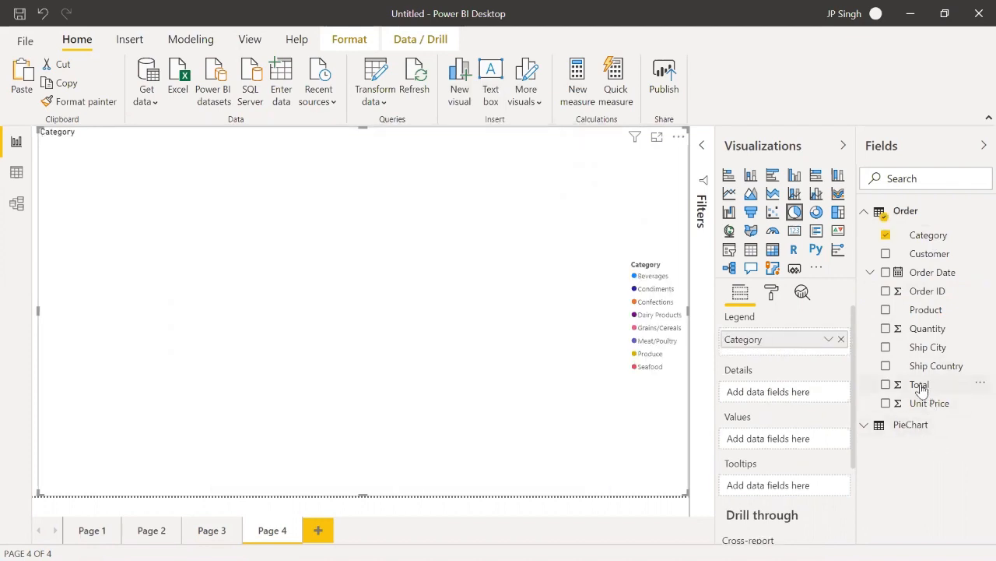
left_click_drag(921, 388, 791, 438)
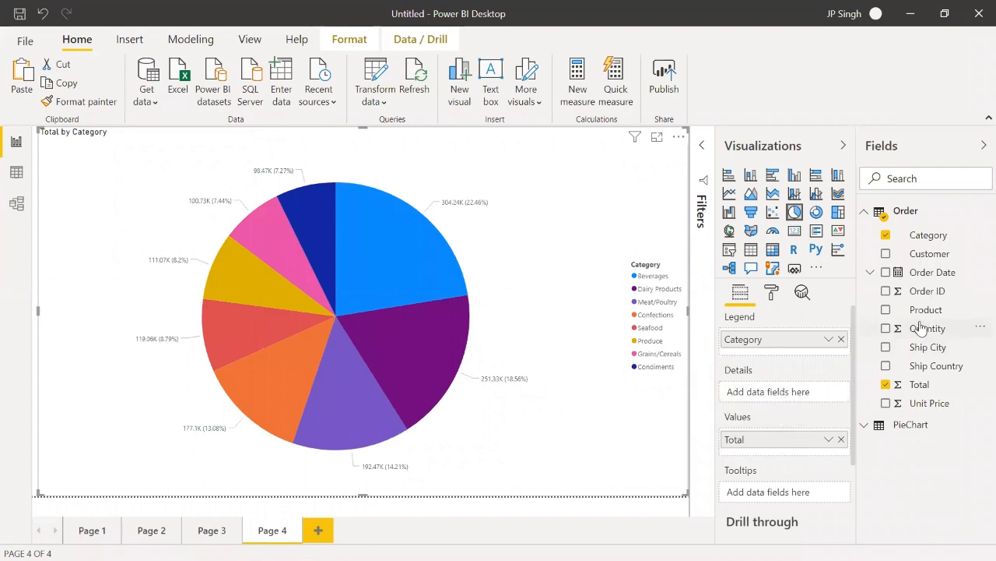
left_click_drag(921, 328, 807, 448)
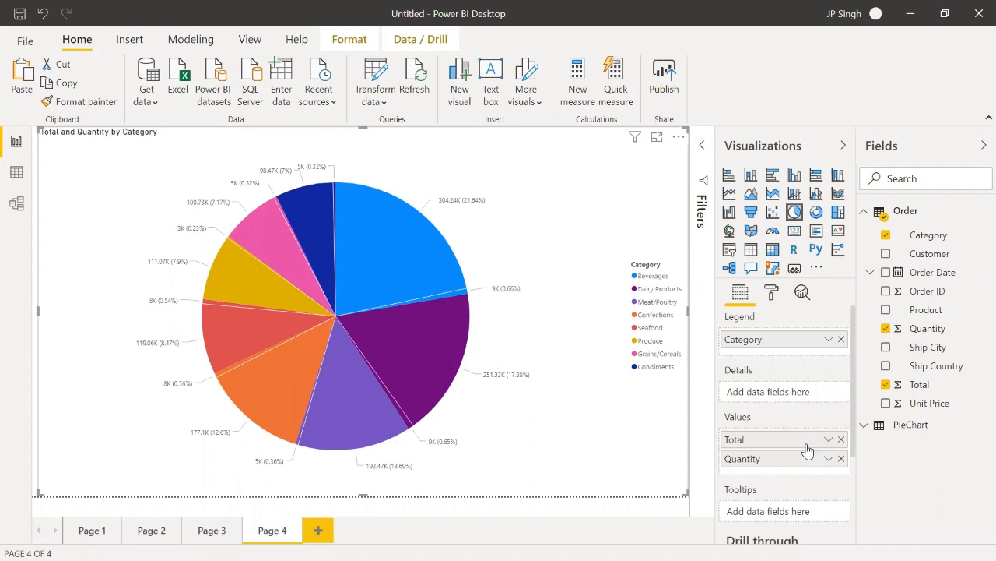
Convert the pie chart to a donut chart, and try Total as a detail before returning it to the values.
left_click(817, 213)
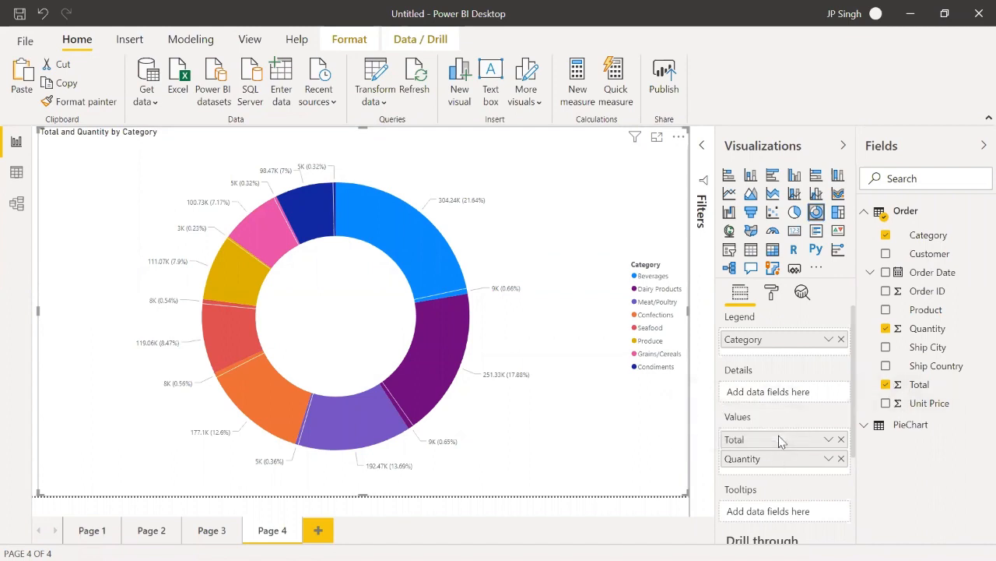
left_click_drag(781, 450, 769, 397)
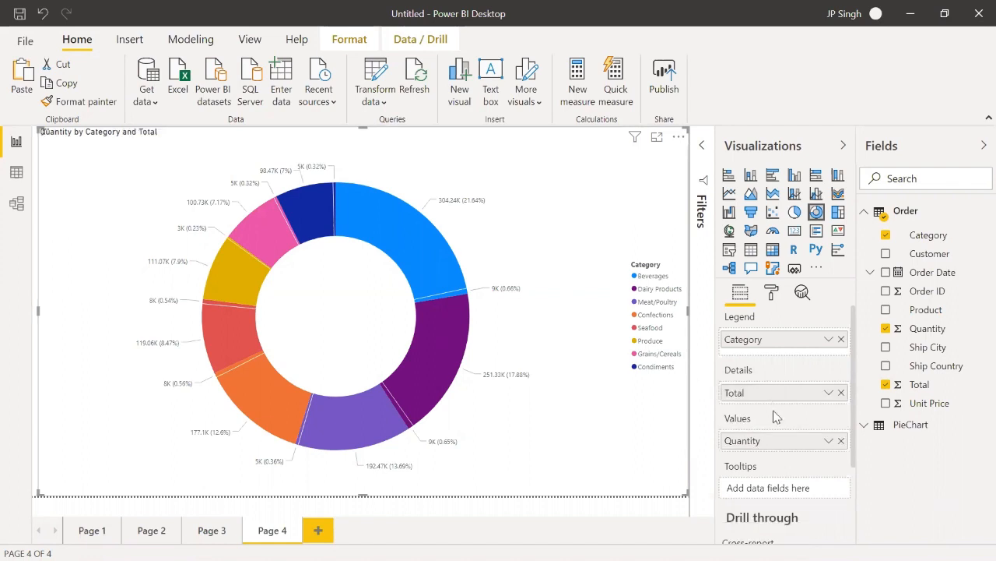
left_click_drag(771, 397, 769, 439)
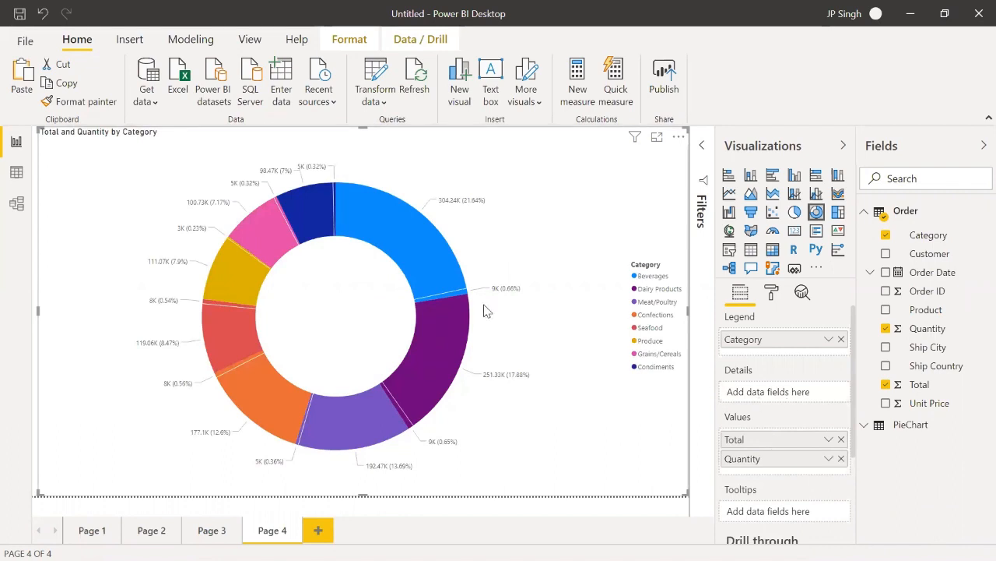
Set the donut chart's detail label style to Category, percent of total.
left_click(772, 295)
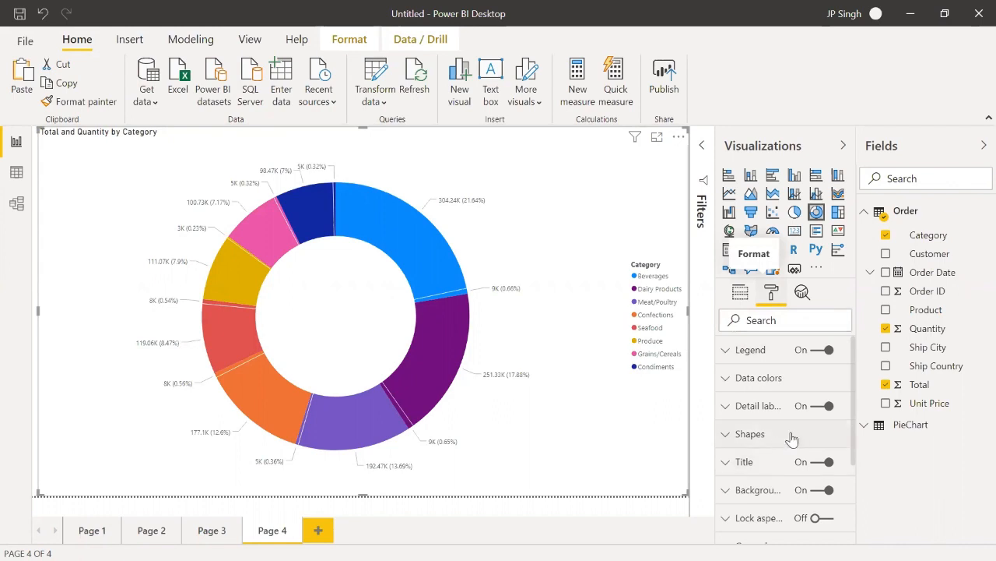
scroll(800, 440, "down", 2)
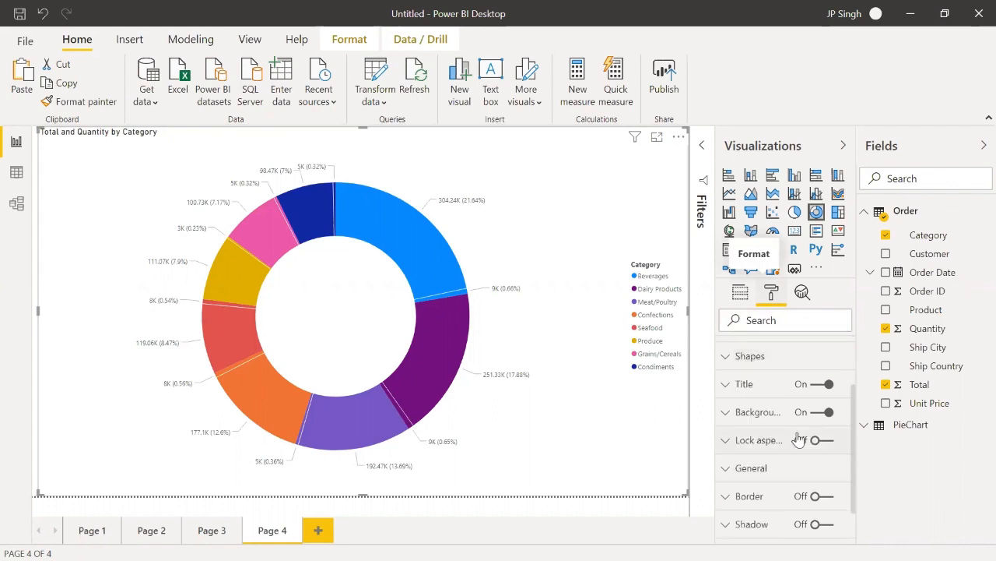
scroll(800, 440, "down", 1)
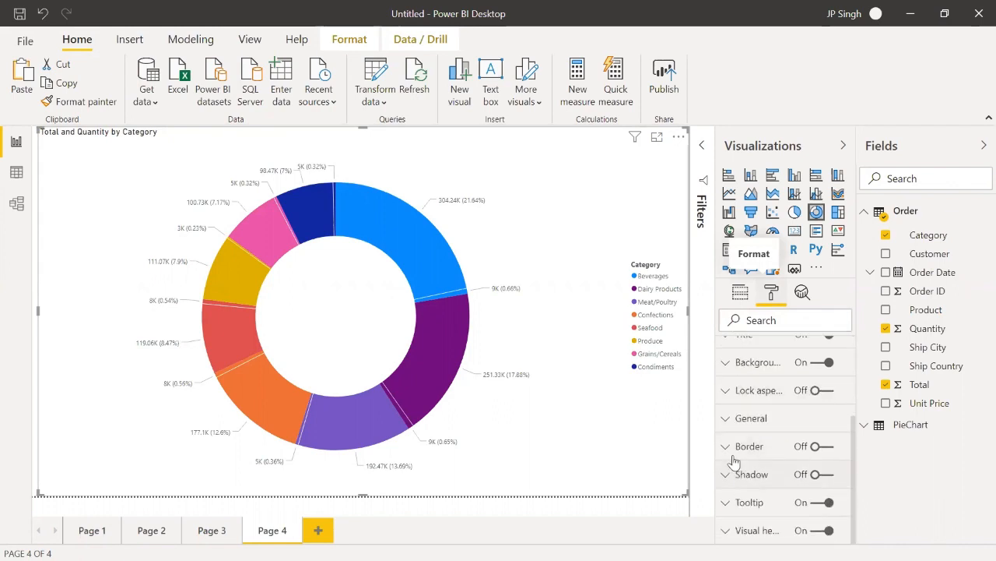
scroll(732, 455, "up", 2)
scroll(724, 433, "up", 1)
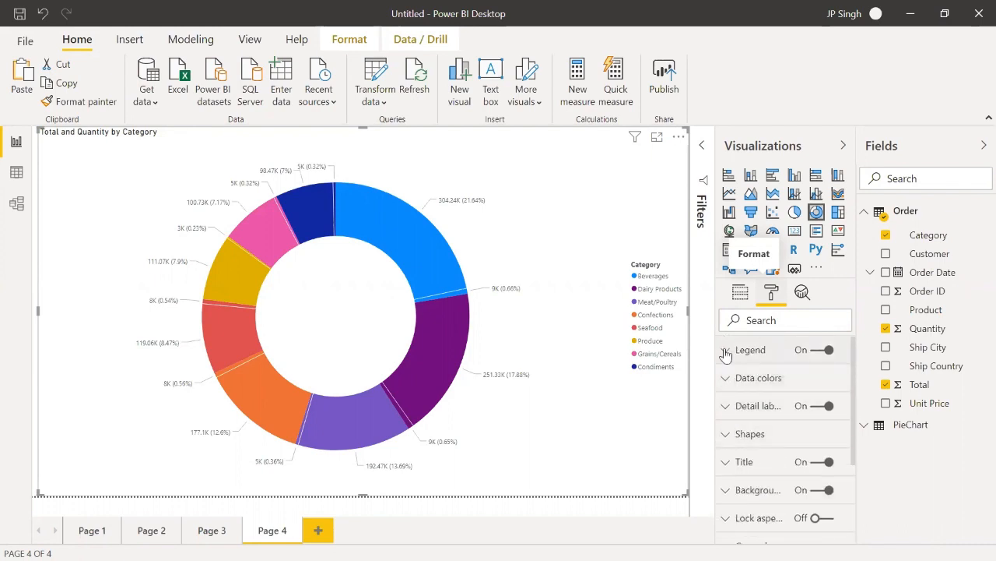
left_click(727, 407)
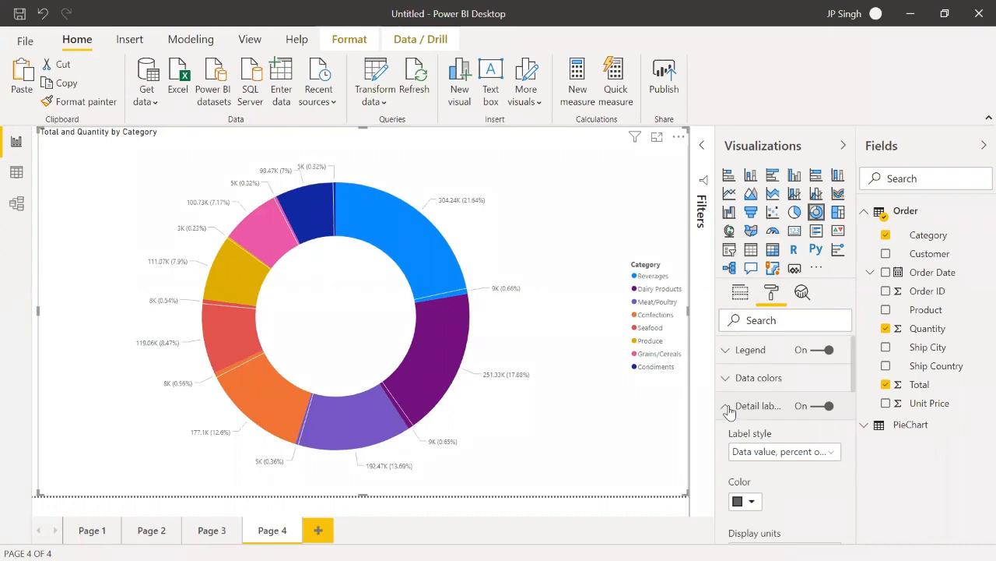
left_click(777, 451)
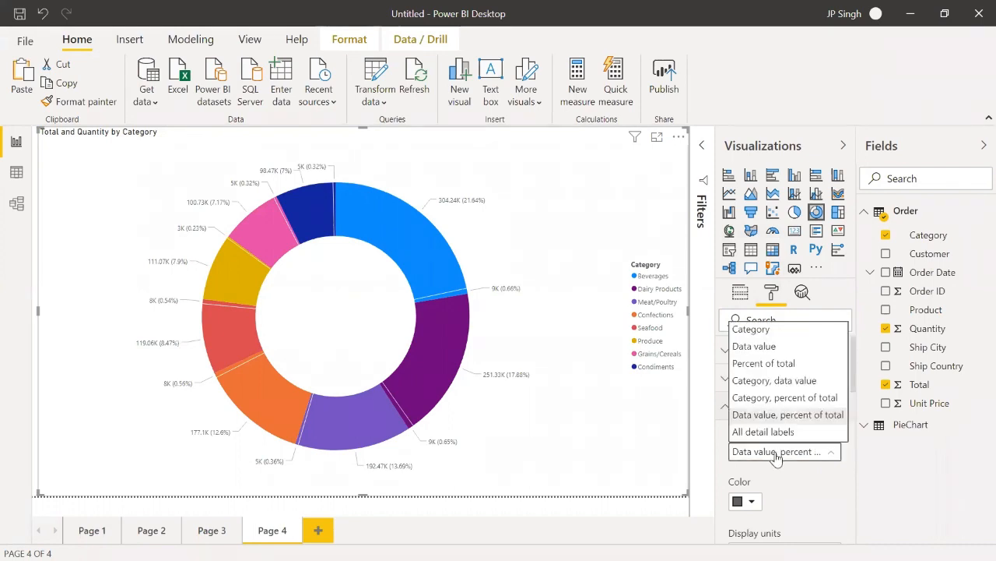
left_click(776, 399)
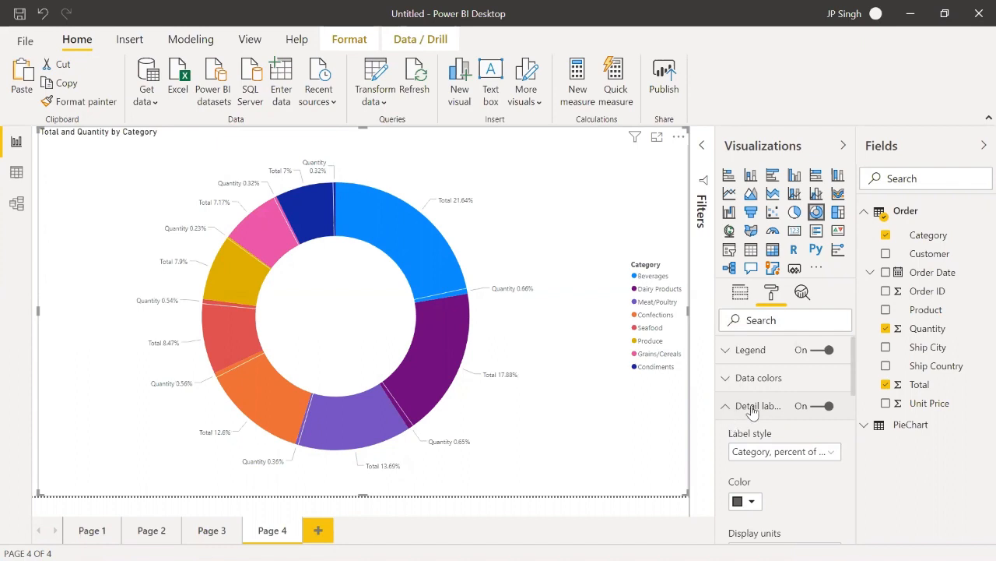
left_click(725, 406)
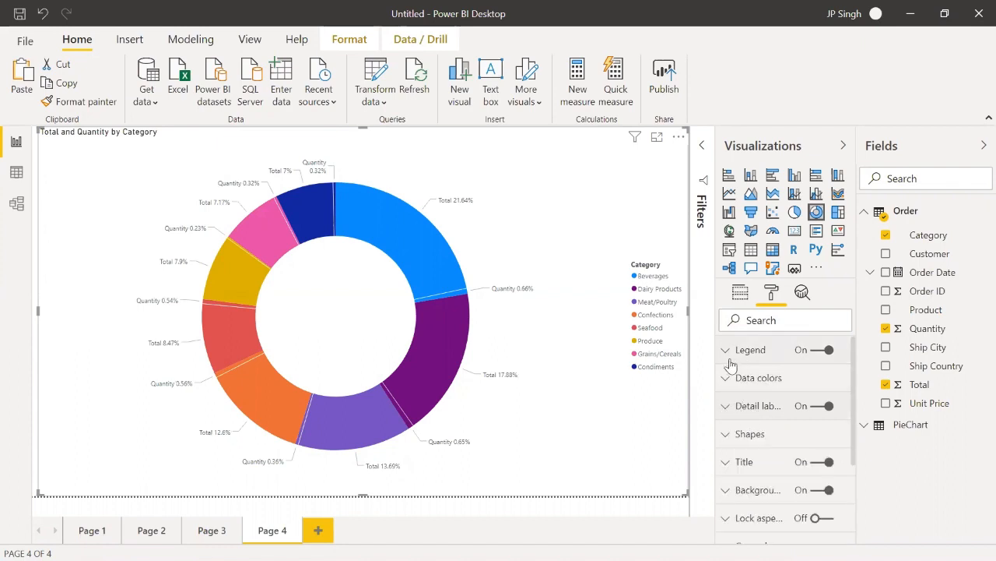
Briefly highlight the Dairy Products segment and examine the donut chart's legend, shapes, title and general format settings.
left_click(448, 330)
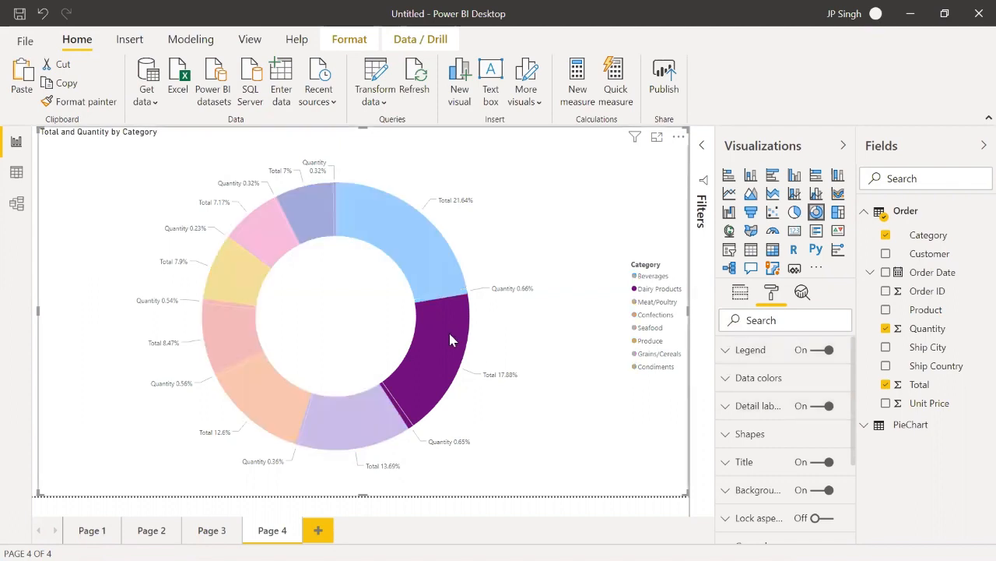
left_click(506, 350)
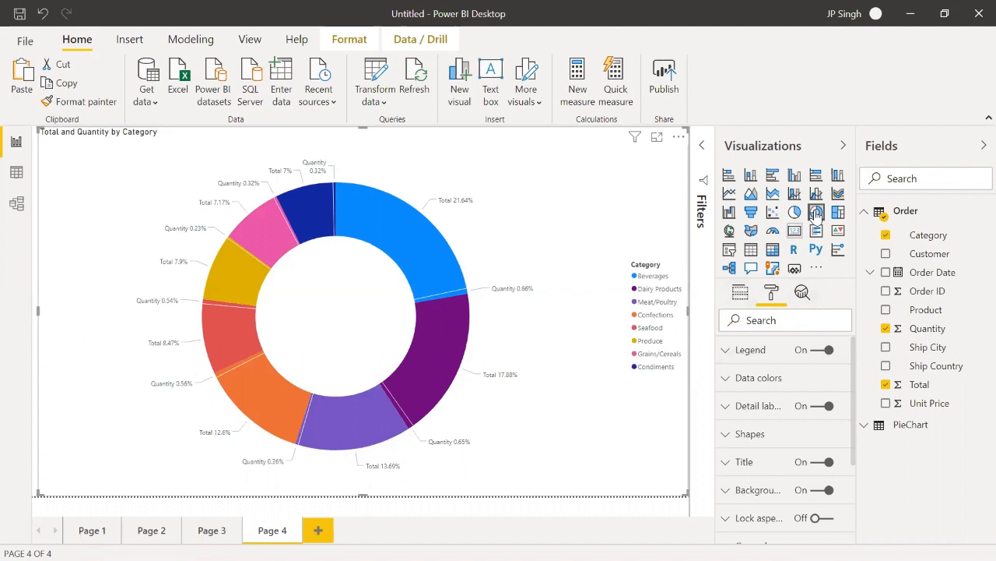
left_click(726, 352)
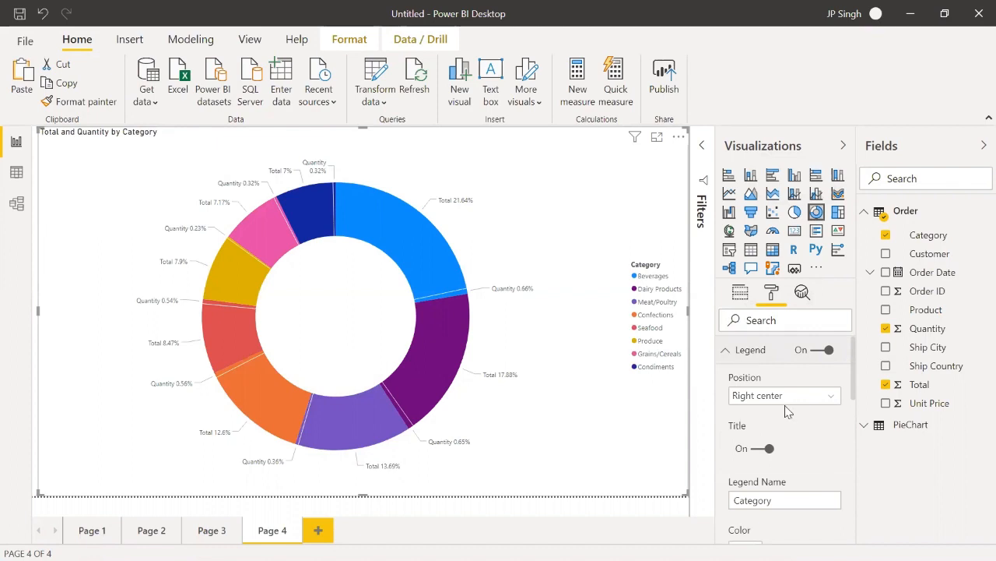
scroll(788, 411, "down", 2)
scroll(779, 405, "up", 2)
left_click(725, 350)
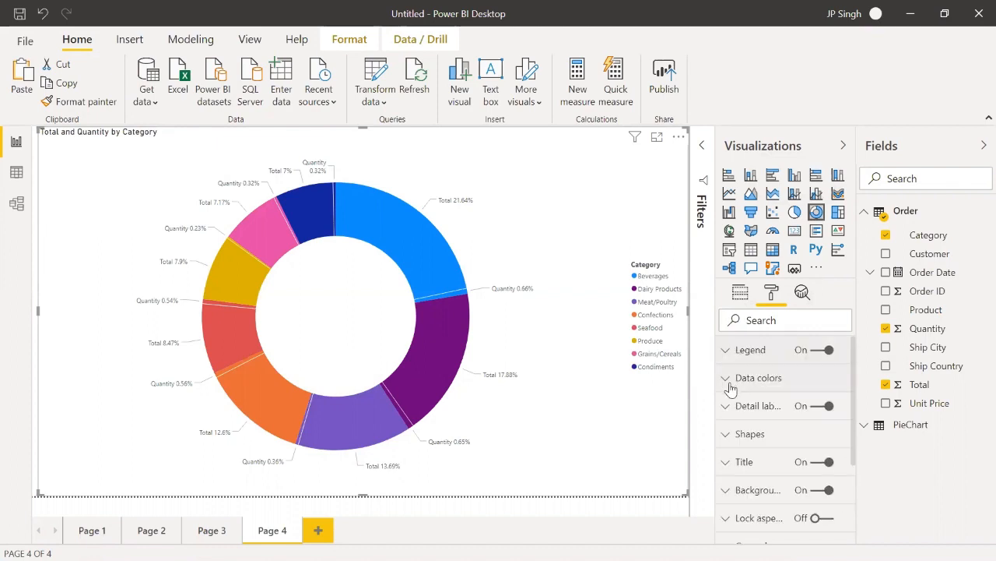
left_click(728, 436)
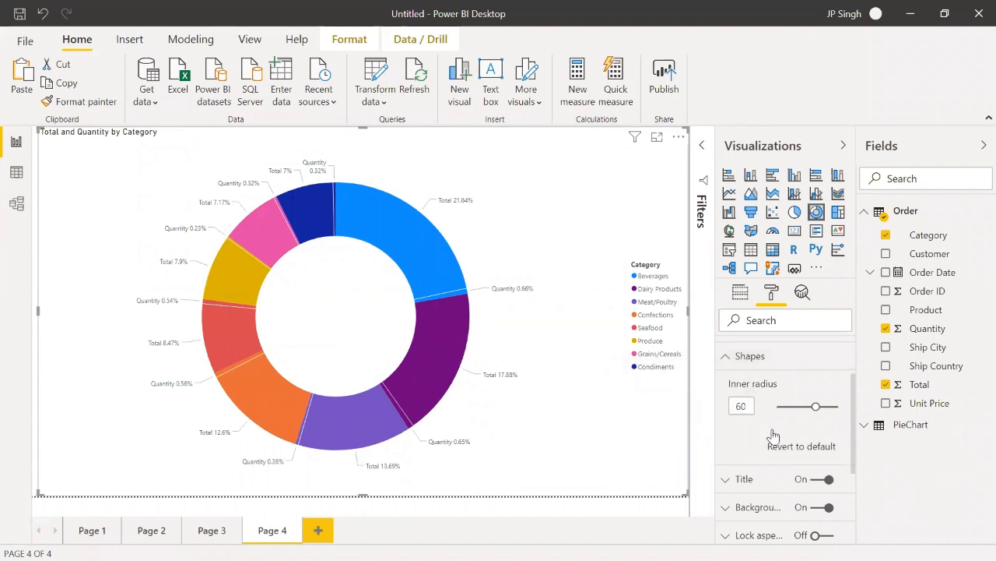
left_click(726, 360)
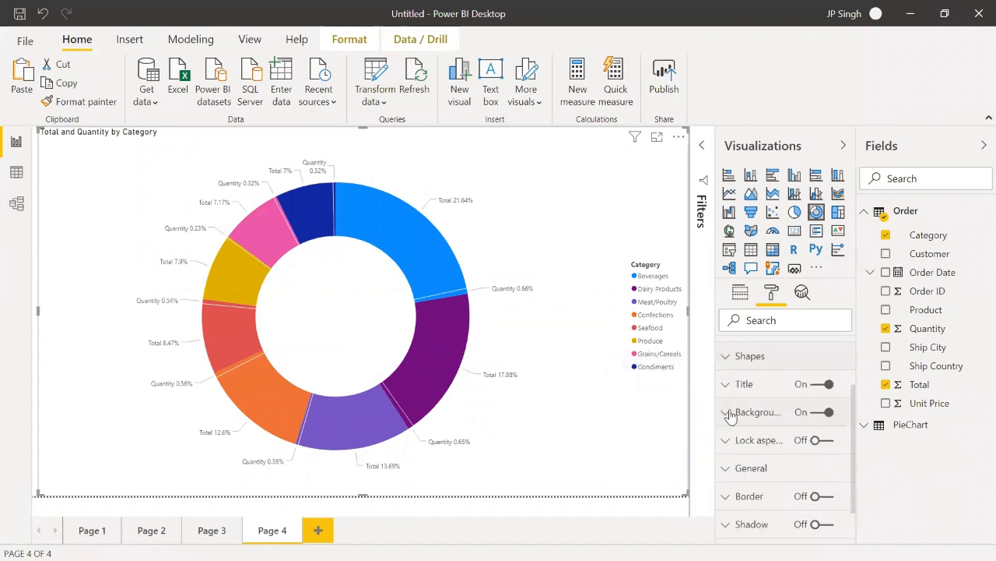
left_click(724, 386)
left_click(724, 386)
left_click(725, 468)
scroll(728, 463, "down", 5)
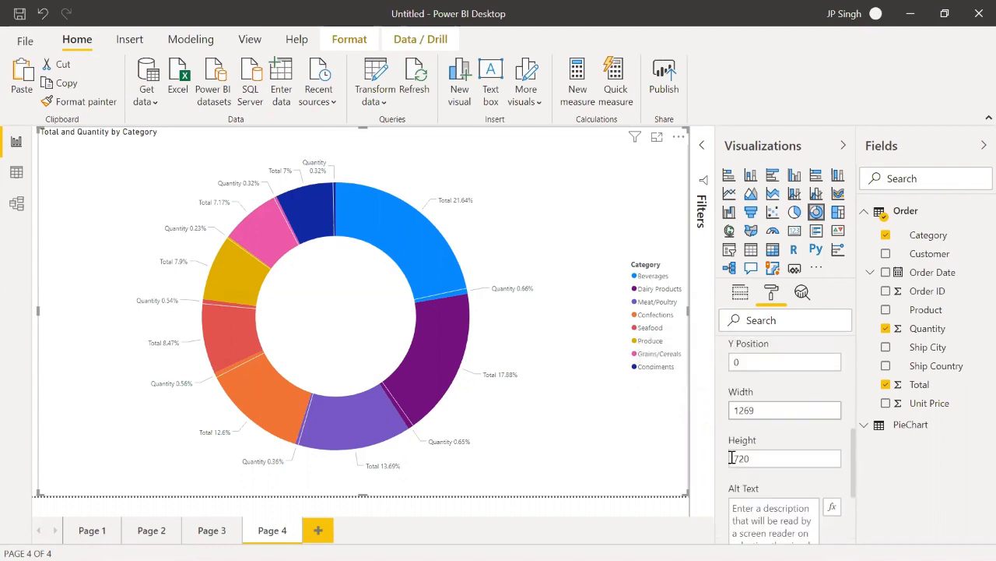
scroll(731, 457, "down", 3)
scroll(732, 462, "down", 1)
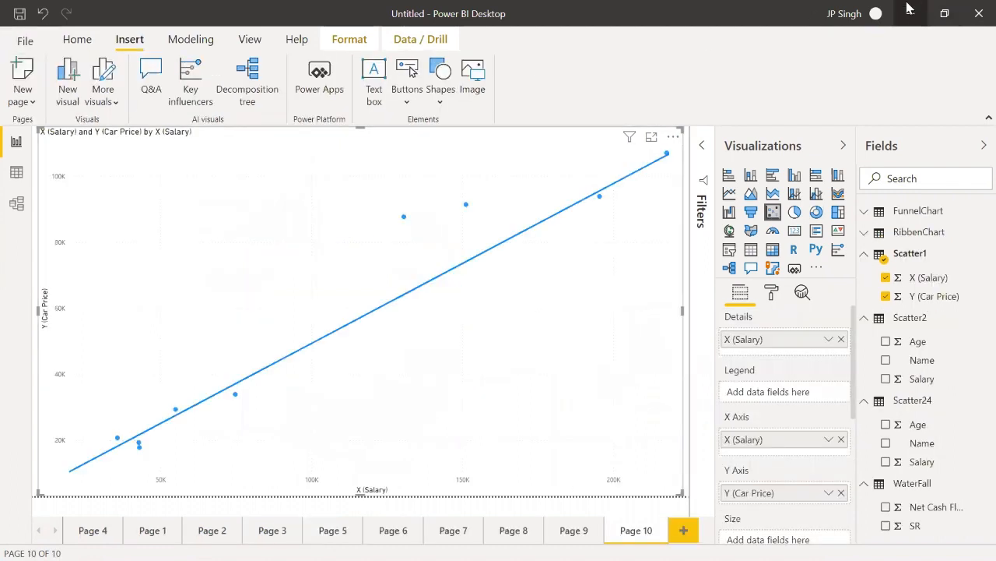
Minimize Power BI and open the workbook DATA.xlsx from the desktop in Excel.
left_click(908, 11)
left_click(908, 9)
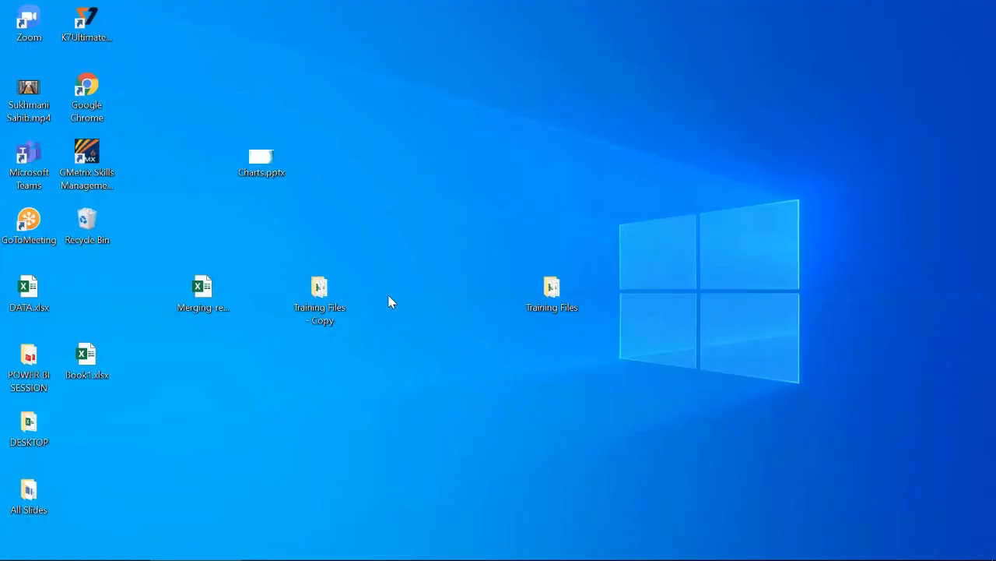
double_click(29, 292)
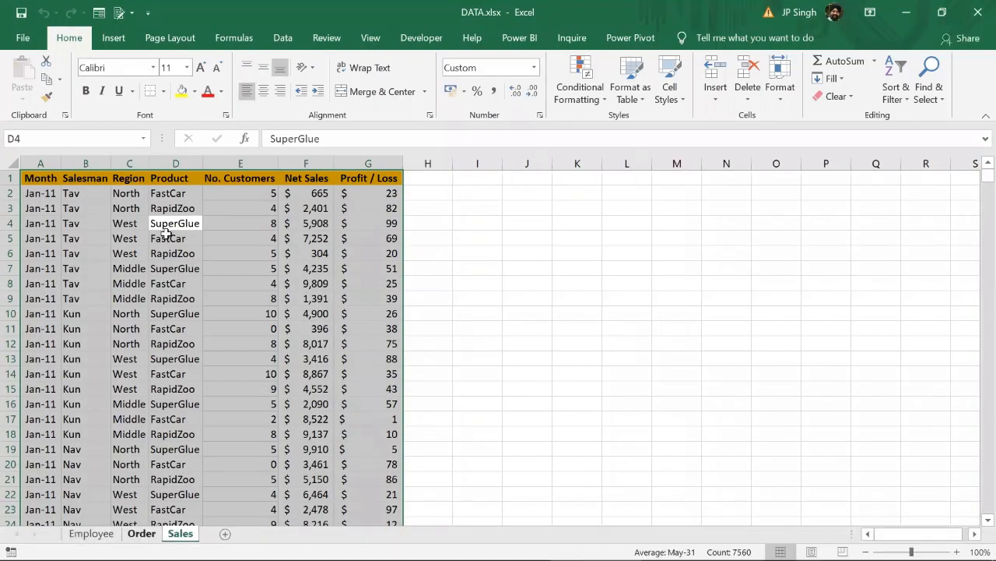
Create a PivotTable on a new worksheet from the Order sheet's range A1:J2156.
left_click(146, 534)
left_click(113, 38)
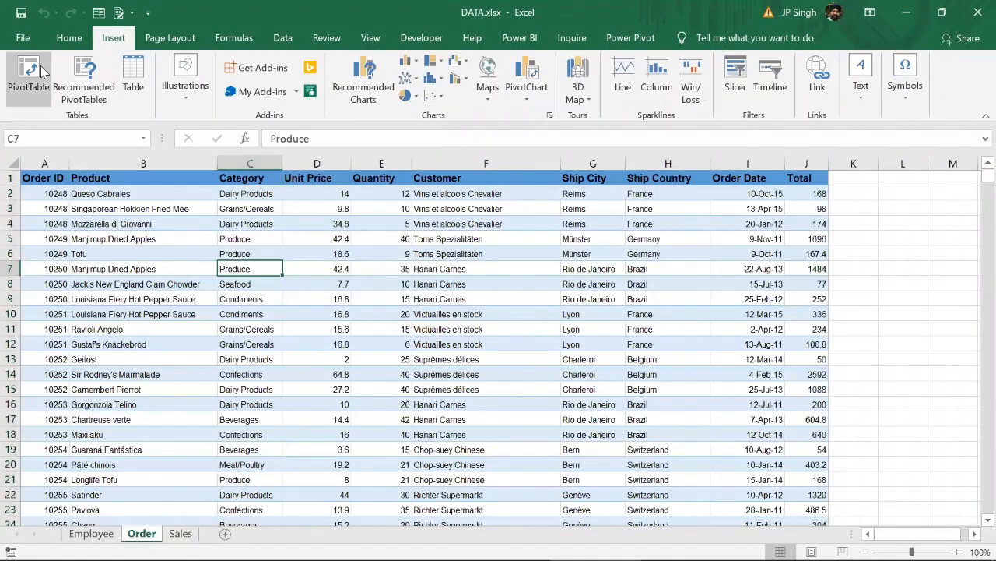
left_click(28, 78)
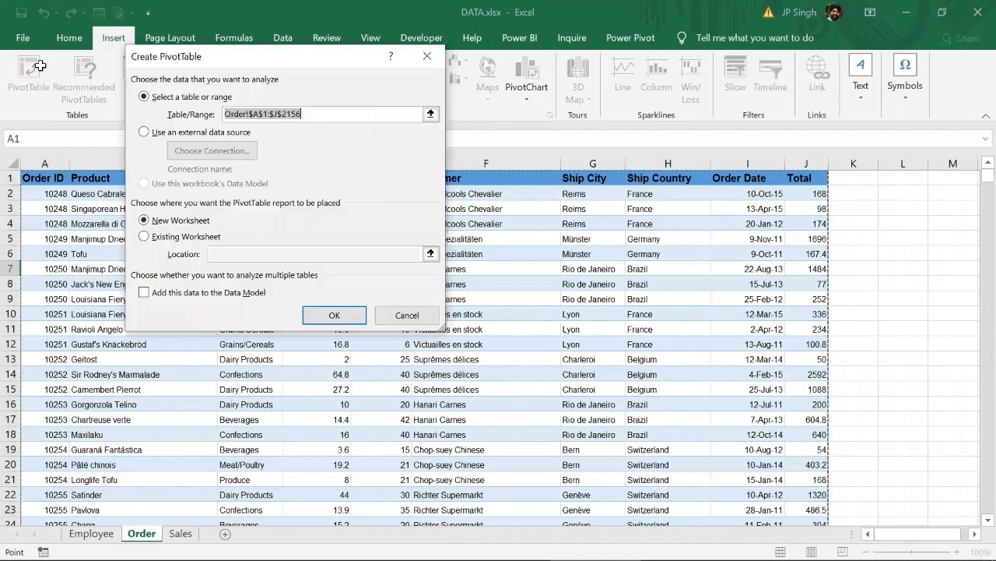
left_click(334, 321)
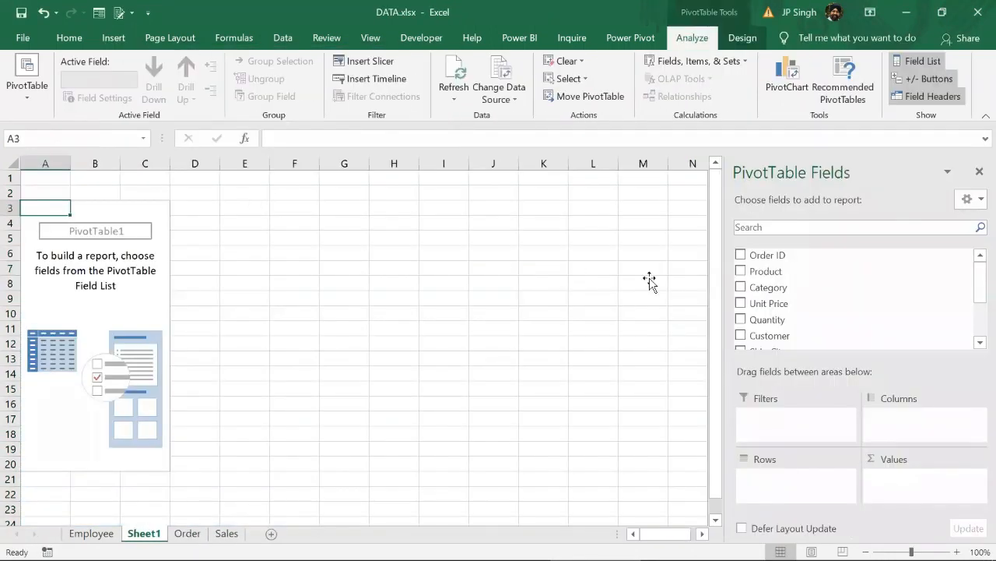
Lay out the PivotTable with Category as rows and the sums of Total and Quantity as values.
left_click_drag(771, 287, 795, 484)
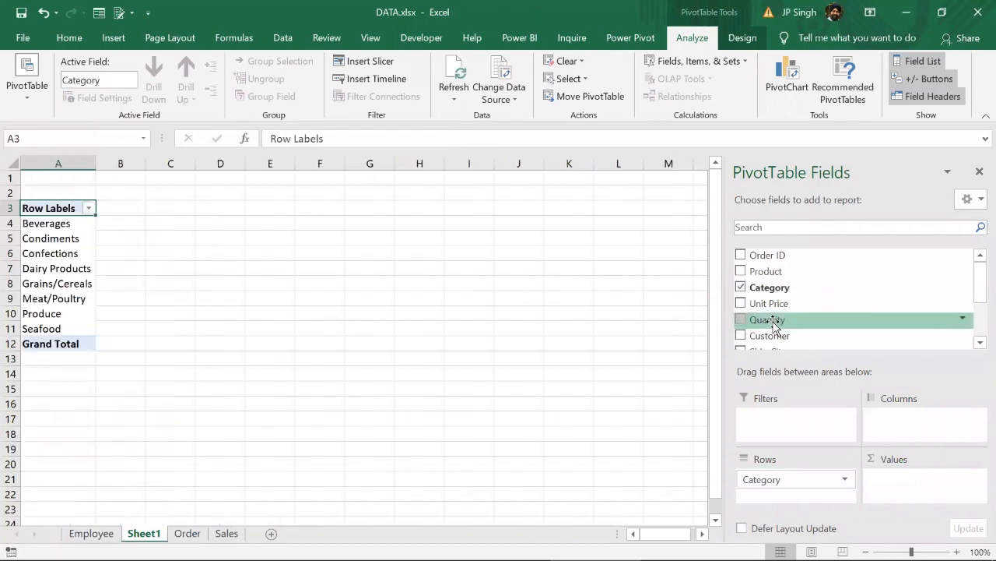
scroll(775, 326, "down", 3)
left_click_drag(767, 325, 901, 479)
scroll(813, 319, "up", 1)
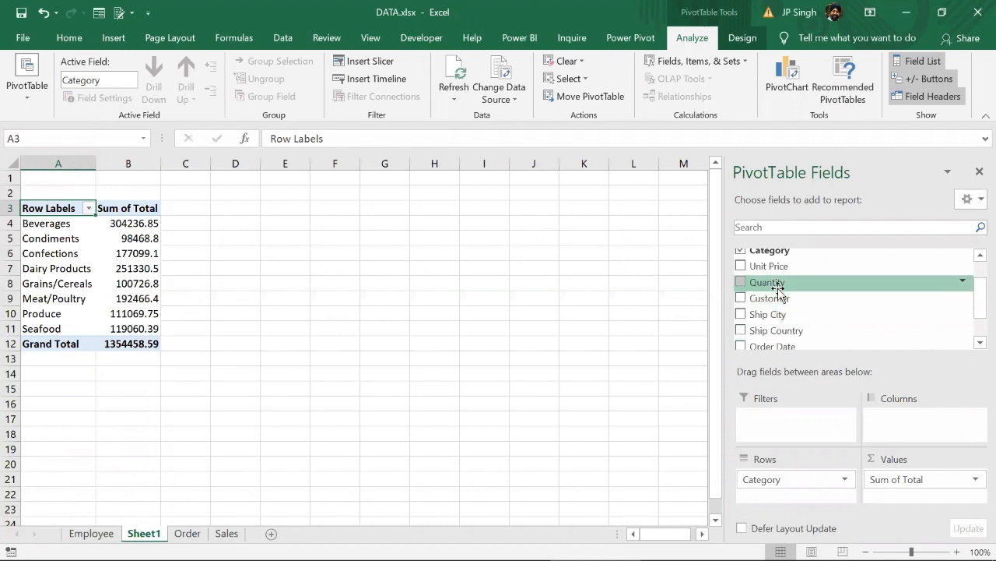
left_click_drag(779, 290, 901, 490)
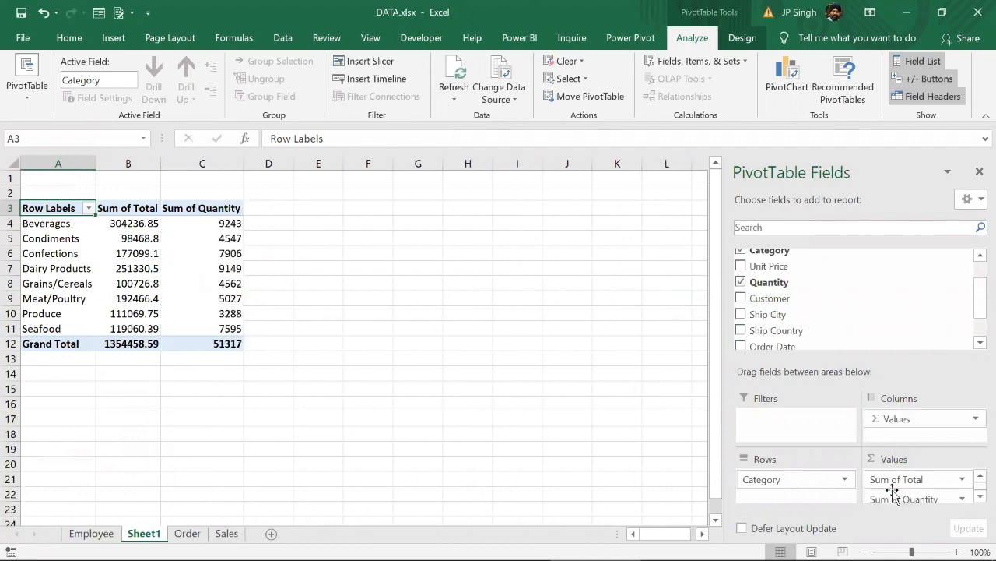
Insert a doughnut PivotChart from the category PivotTable and place it beside the table, clear of the data.
left_click(145, 249)
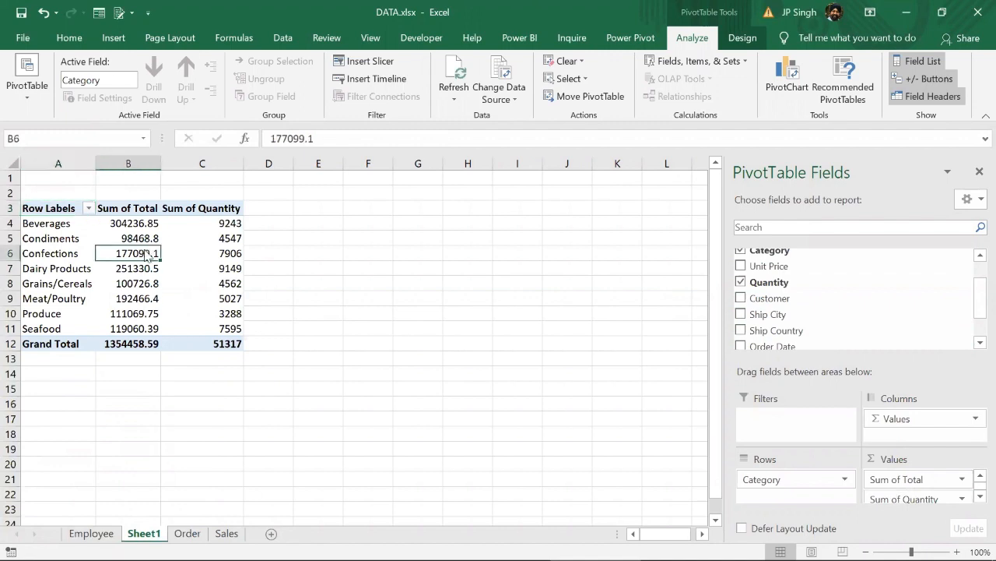
left_click(114, 37)
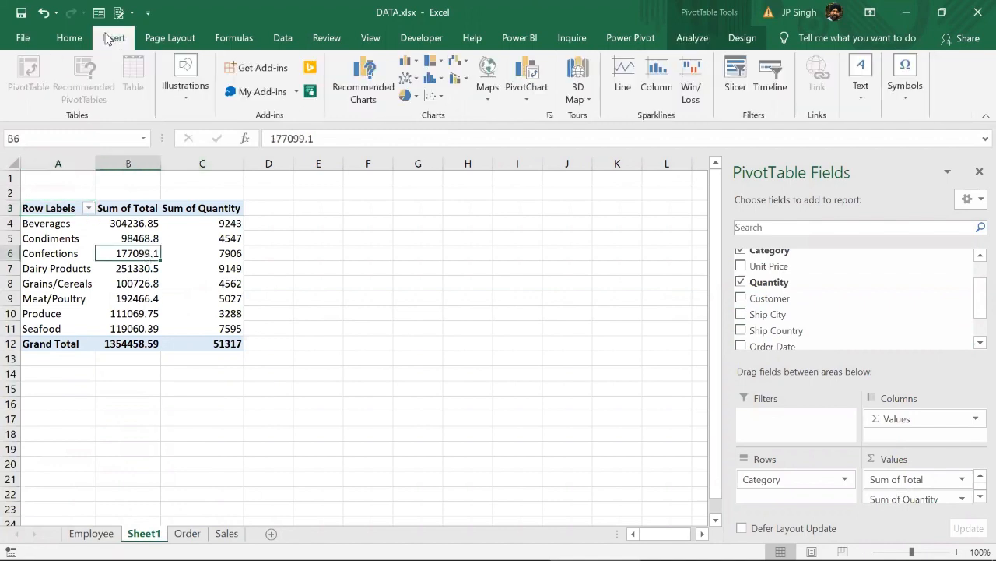
left_click(406, 95)
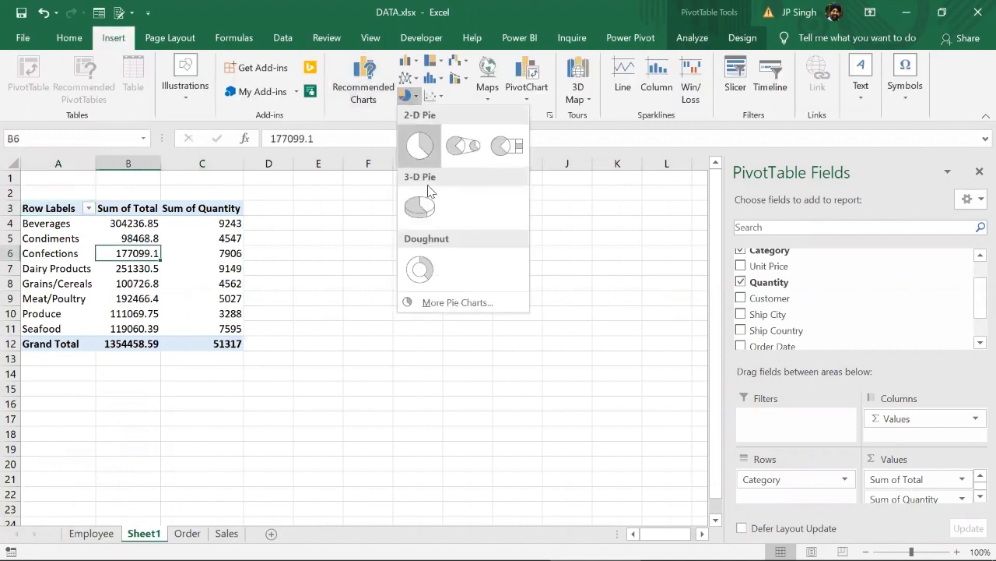
left_click(420, 271)
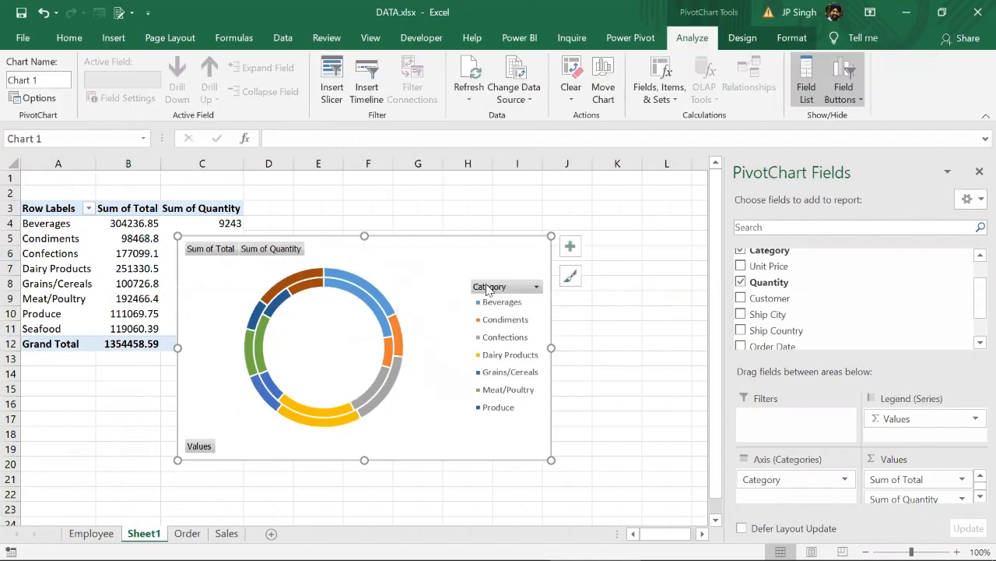
left_click_drag(425, 243, 545, 221)
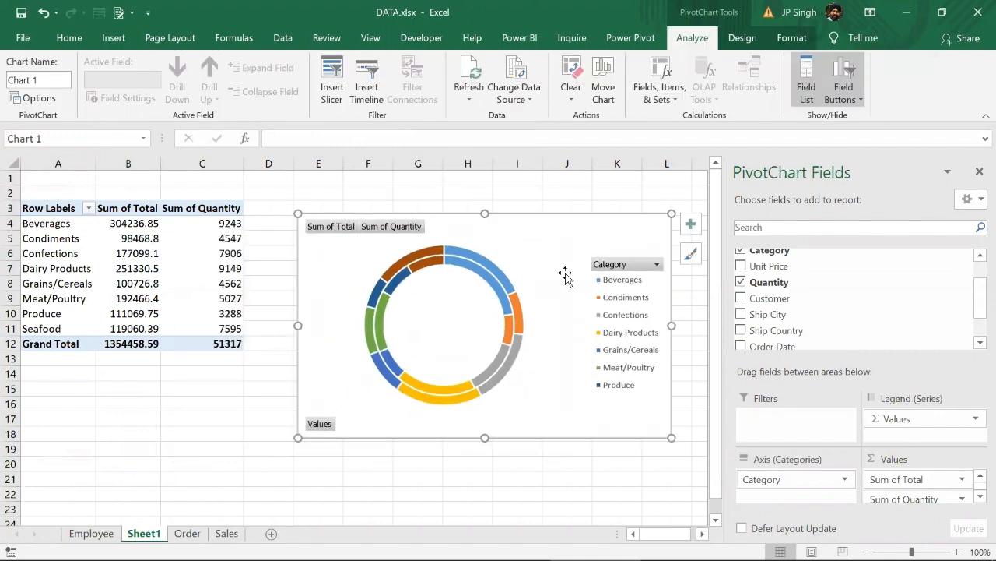
Apply the grey-background chart style with percentage labels to the doughnut chart and check its chart elements.
left_click(691, 255)
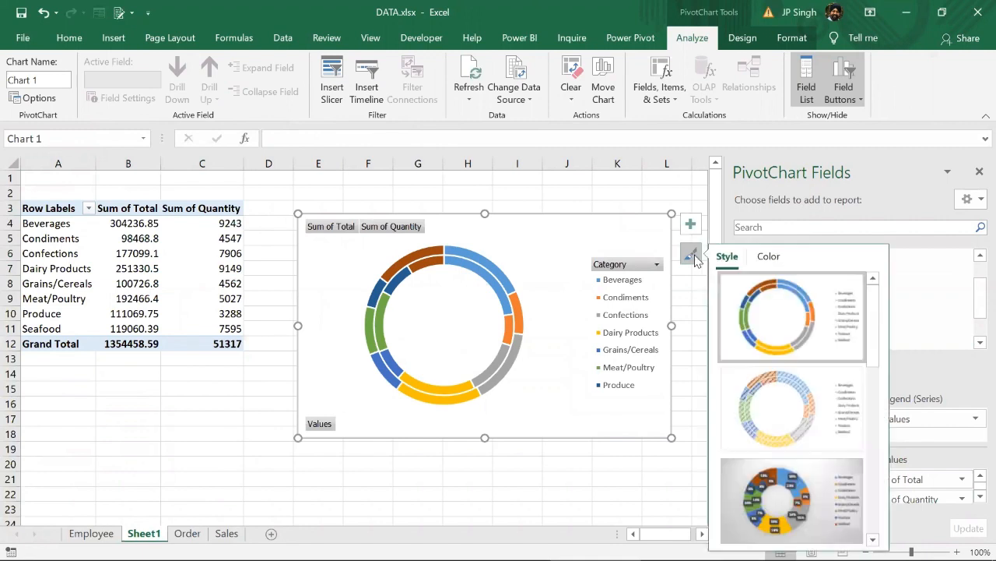
left_click(796, 505)
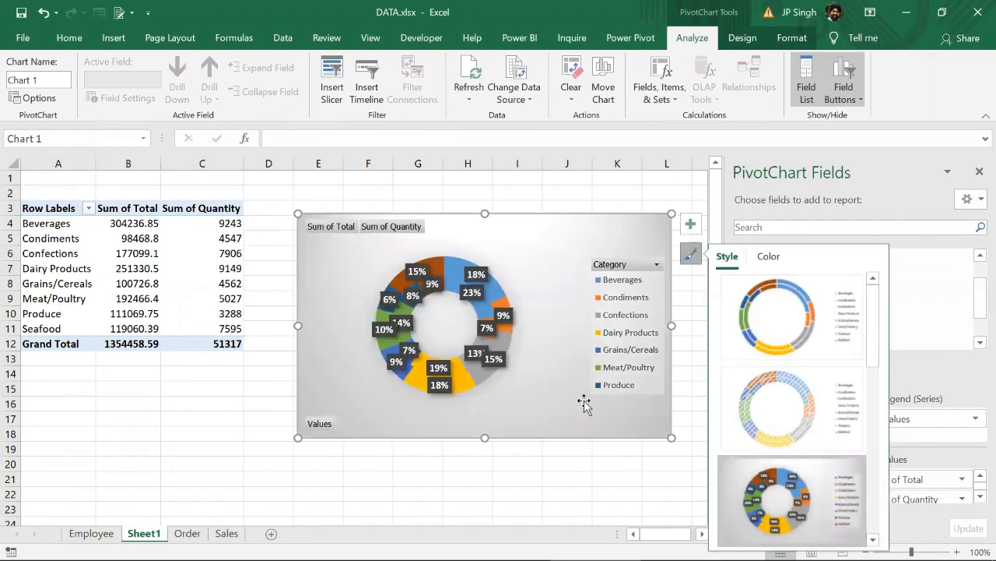
left_click(691, 231)
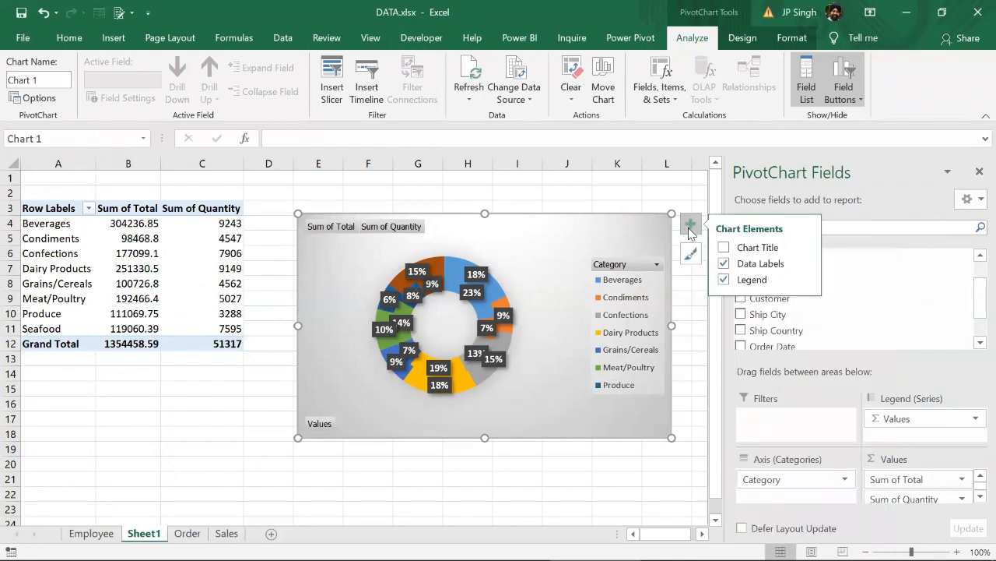
Minimize Excel and switch to the Power BI Desktop report that contains the donut chart.
left_click(906, 13)
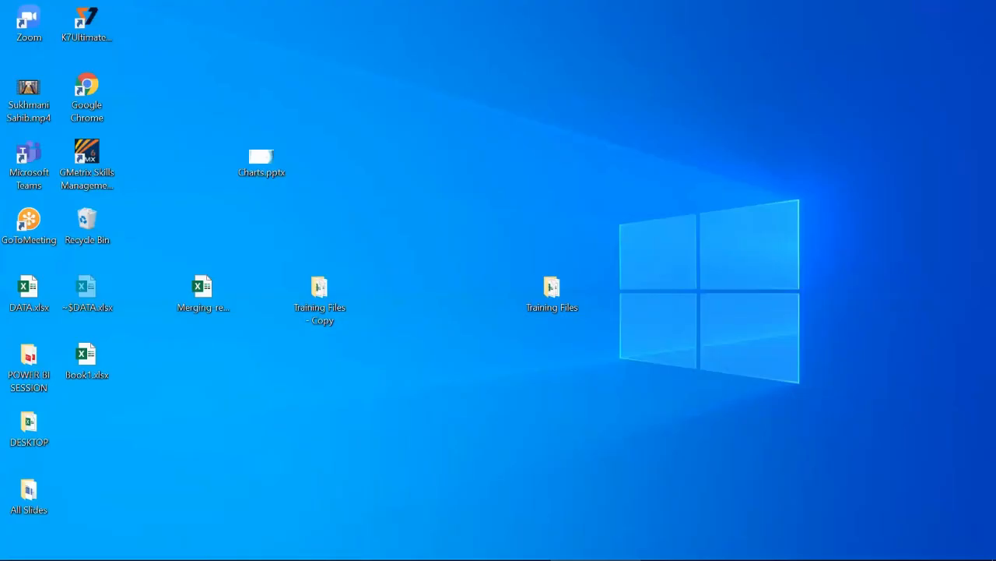
mouse_move(320, 545)
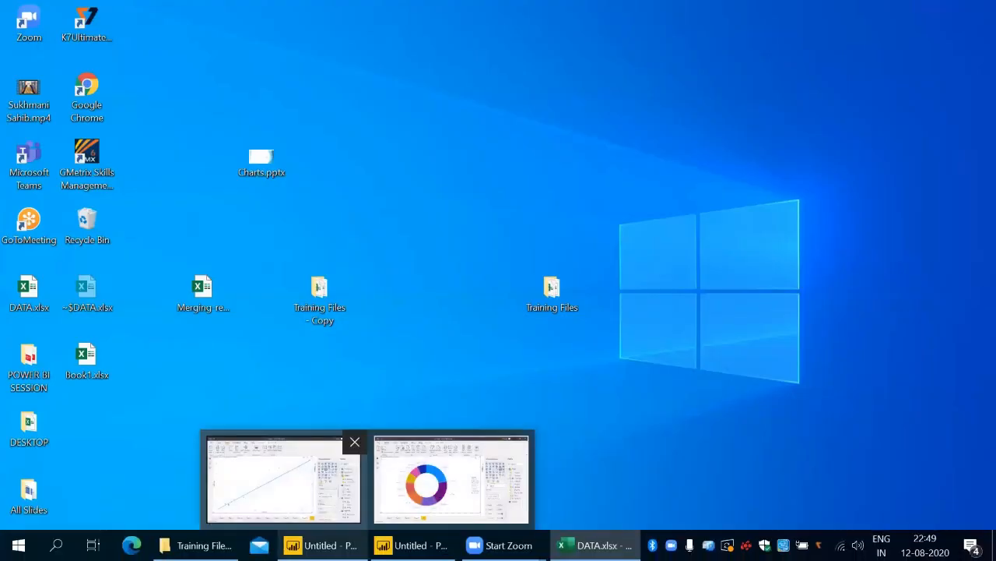
left_click(283, 479)
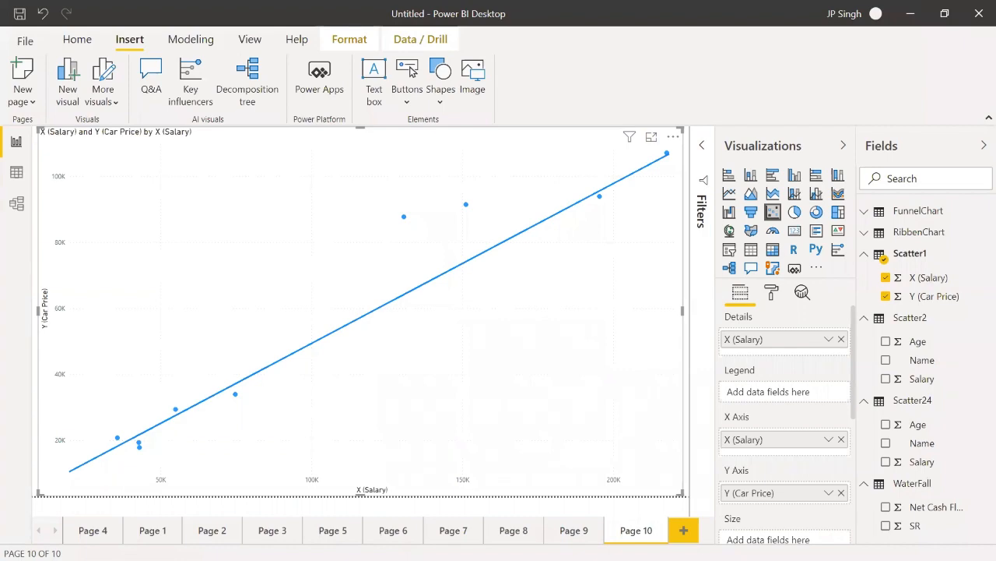
key("alt+Tab")
key("alt+Tab")
key("alt+Tab")
key("alt+Tab")
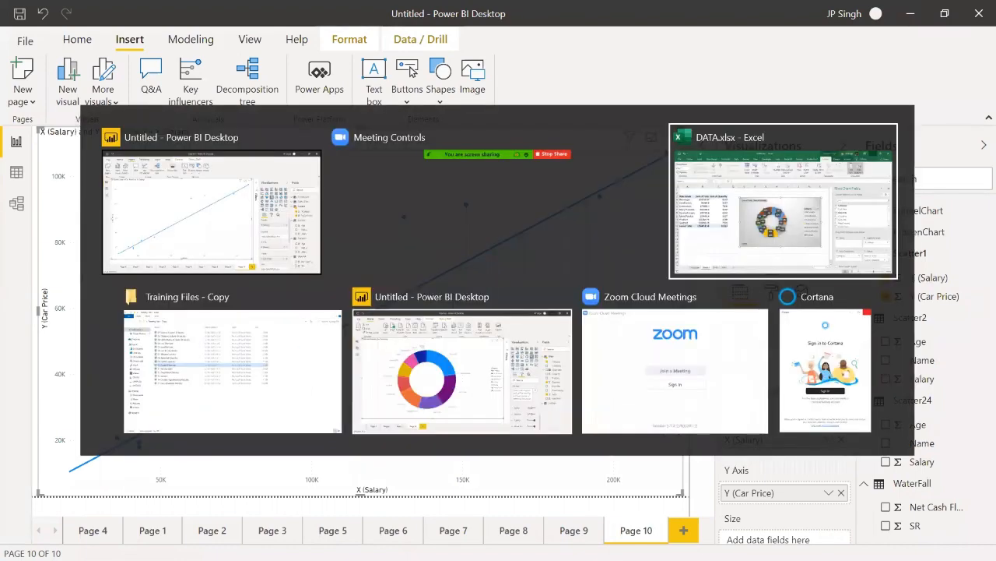
key("alt+Tab")
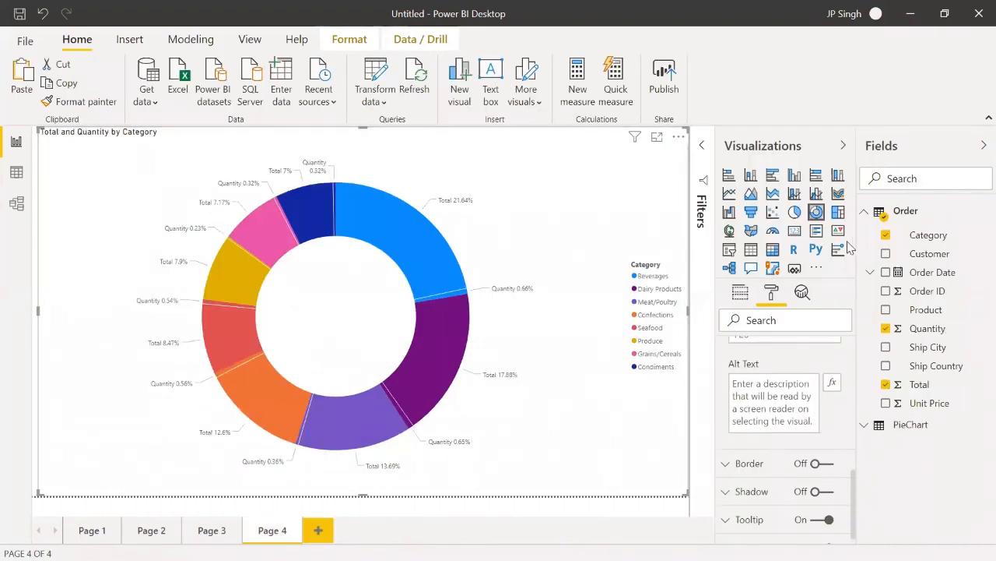
scroll(795, 374, "up", 5)
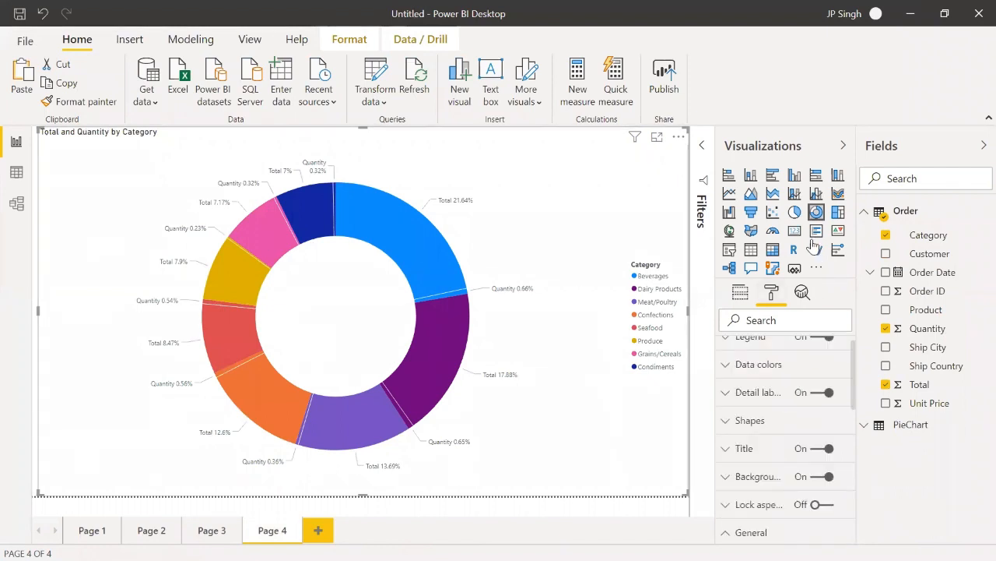
Add a new report page and insert a Map visual enlarged to fill the whole canvas.
left_click(320, 531)
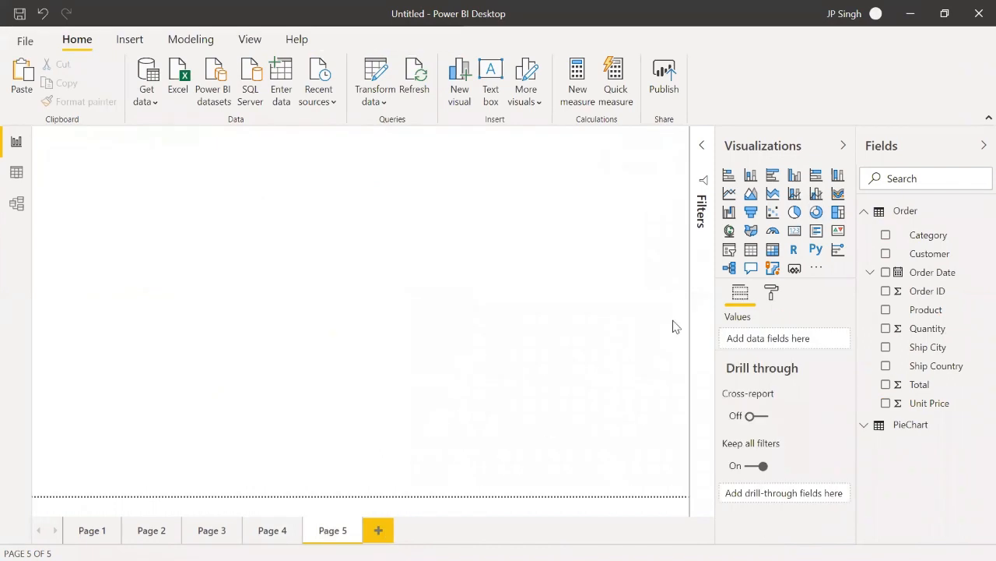
left_click(730, 231)
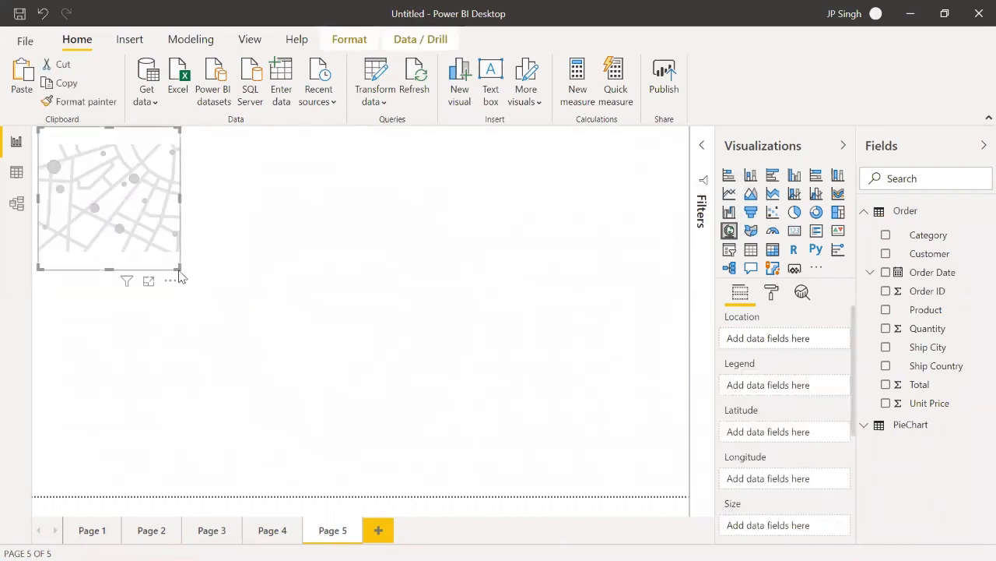
left_click_drag(178, 267, 689, 497)
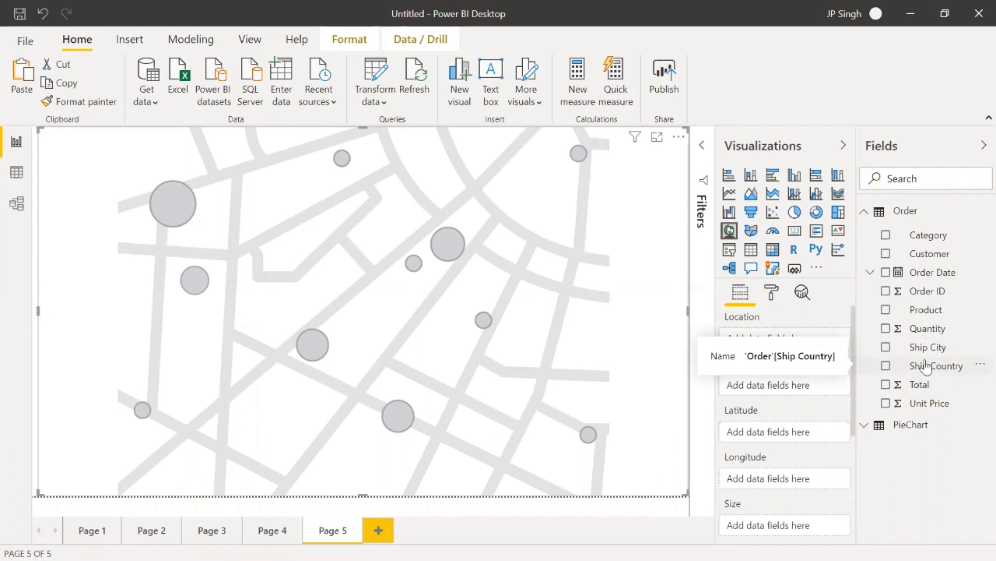
Assign Ship Country to the map's Location and Legend, and Total to its bubble Size.
left_click_drag(942, 372, 809, 345)
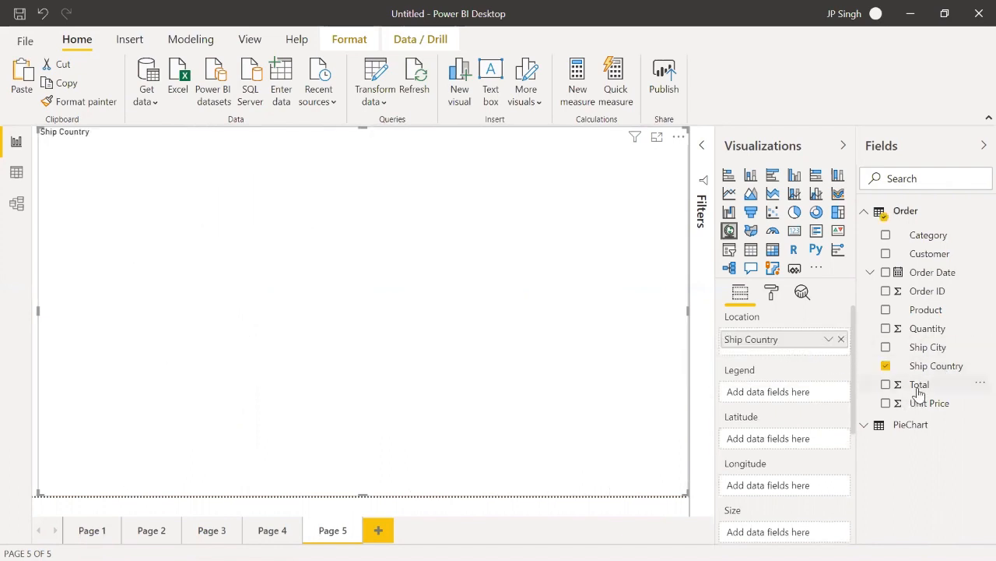
left_click_drag(911, 386, 788, 534)
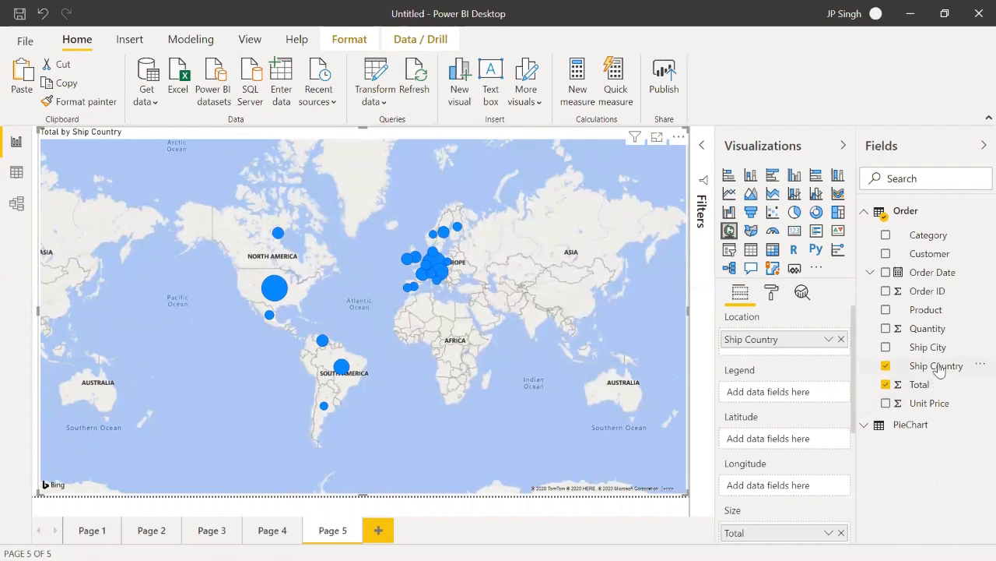
left_click_drag(940, 369, 809, 394)
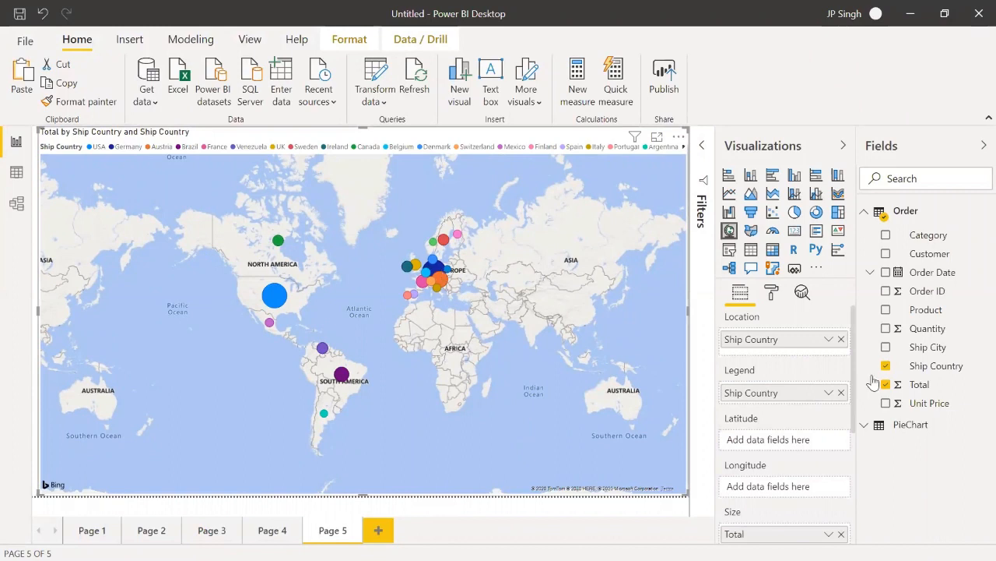
Try category labels on the map and look at their color and text size settings.
left_click(772, 295)
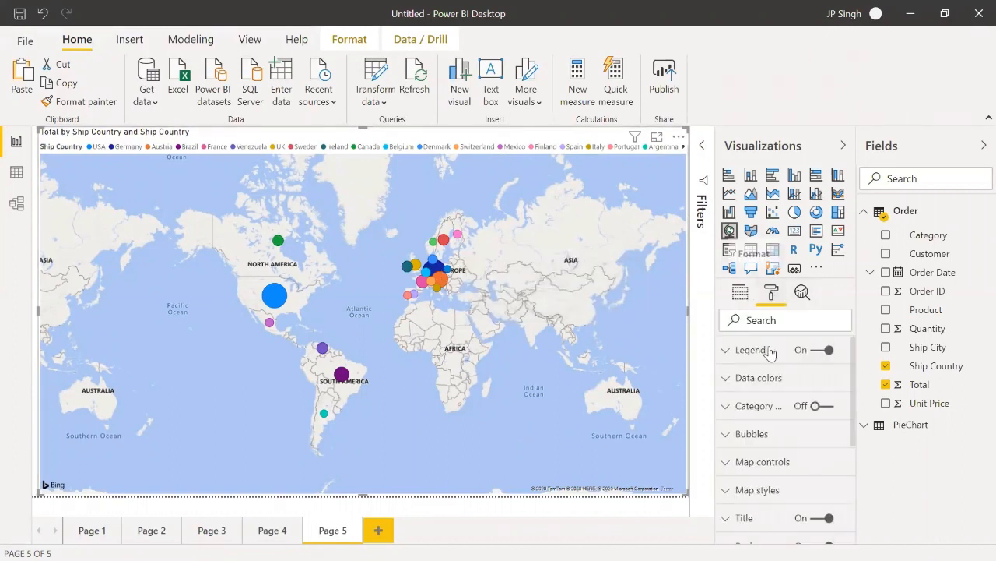
left_click(827, 406)
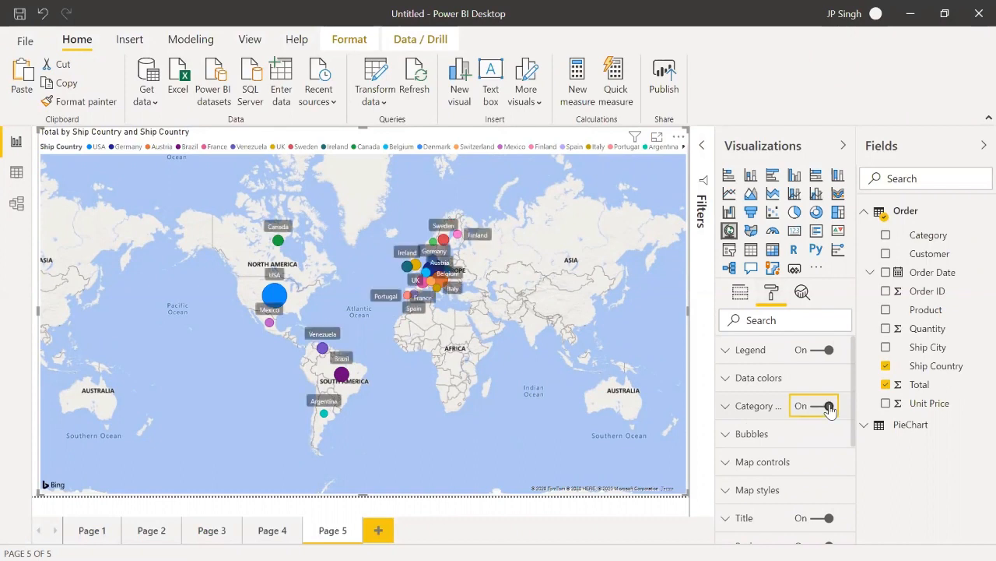
left_click(727, 406)
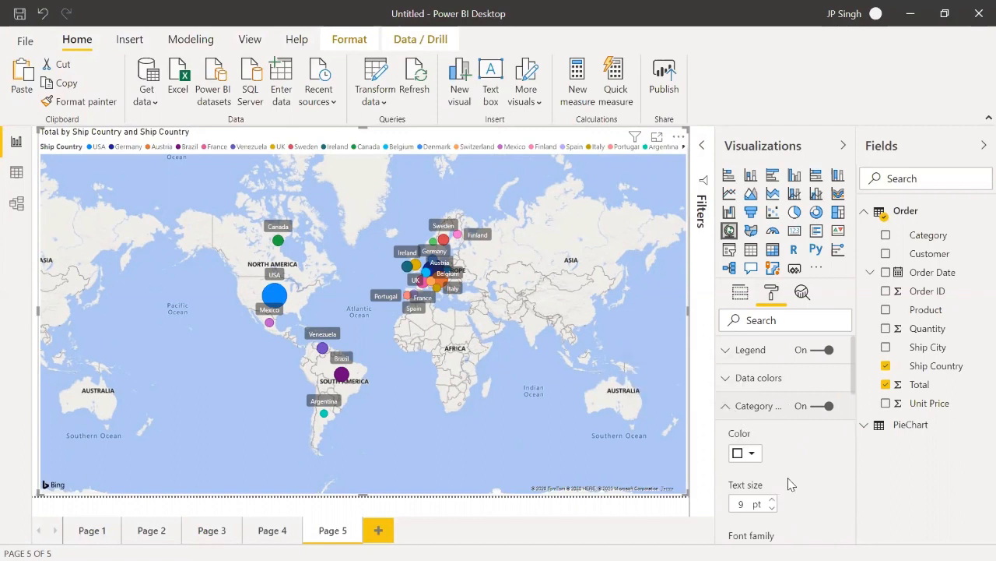
left_click(814, 406)
left_click(732, 405)
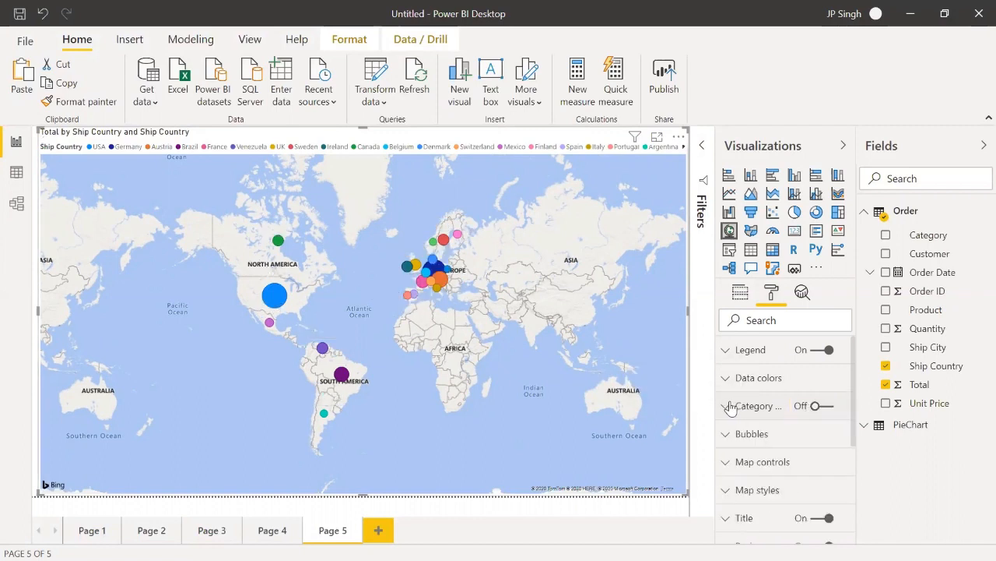
Review the bubble size setting, turn on the map's zoom buttons, and test them by zooming in and out.
left_click(729, 436)
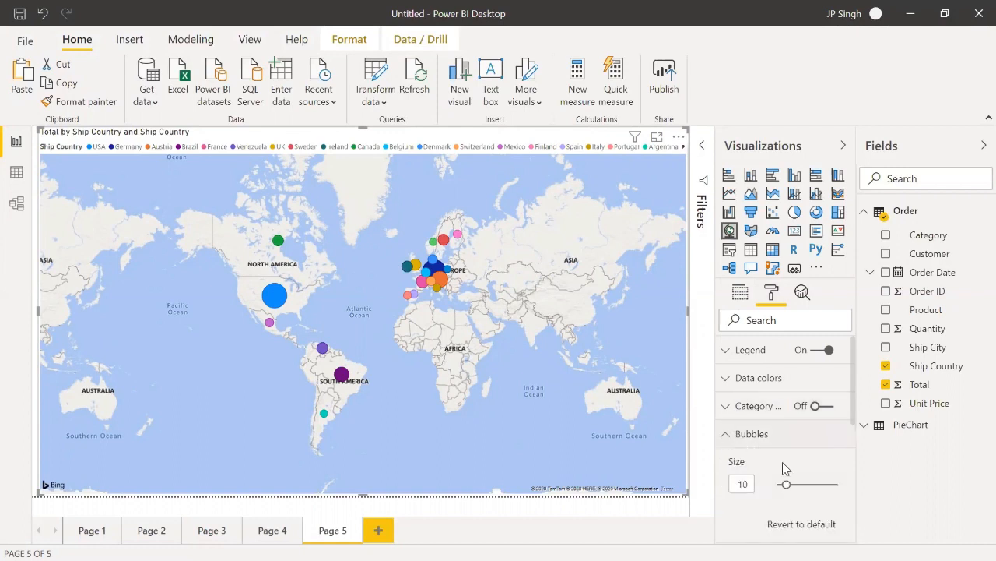
scroll(765, 488, "down", 1)
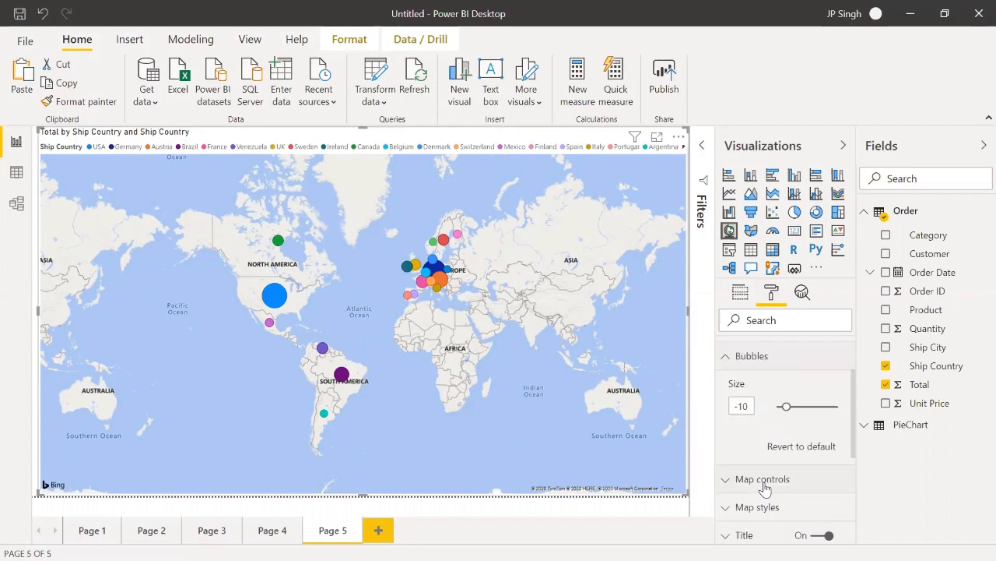
left_click(729, 480)
scroll(739, 420, "down", 2)
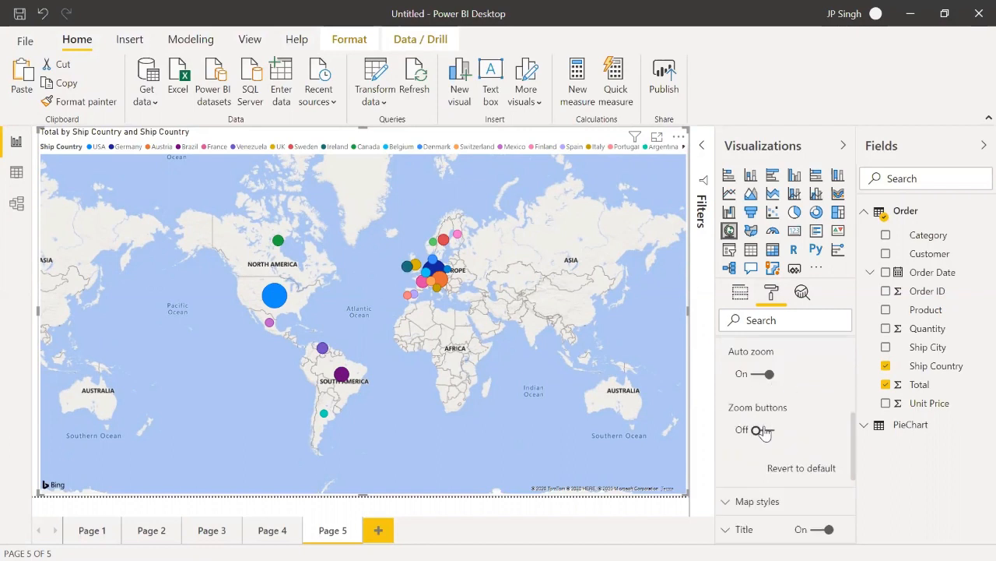
left_click(759, 430)
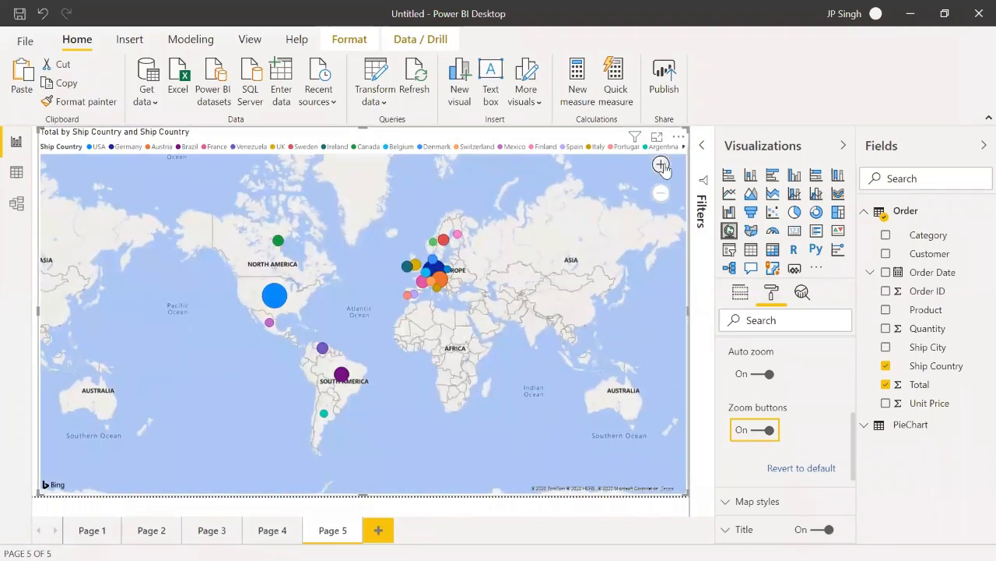
left_click(661, 165)
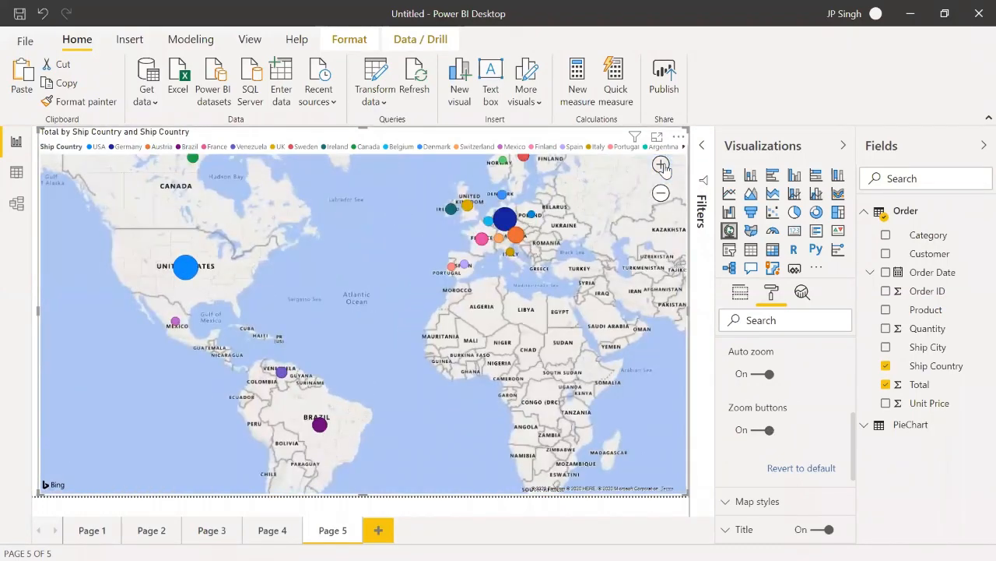
left_click(664, 196)
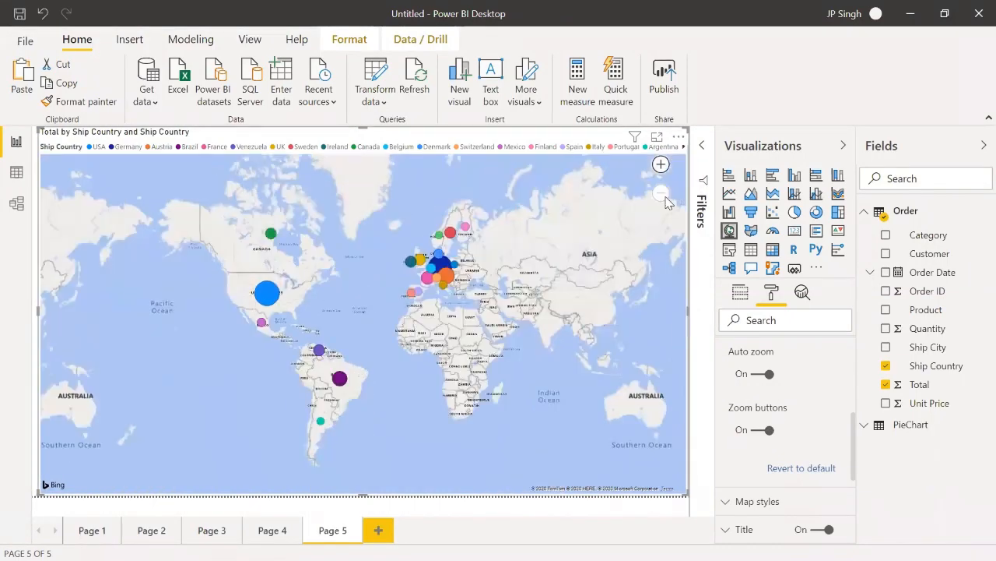
left_click(660, 165)
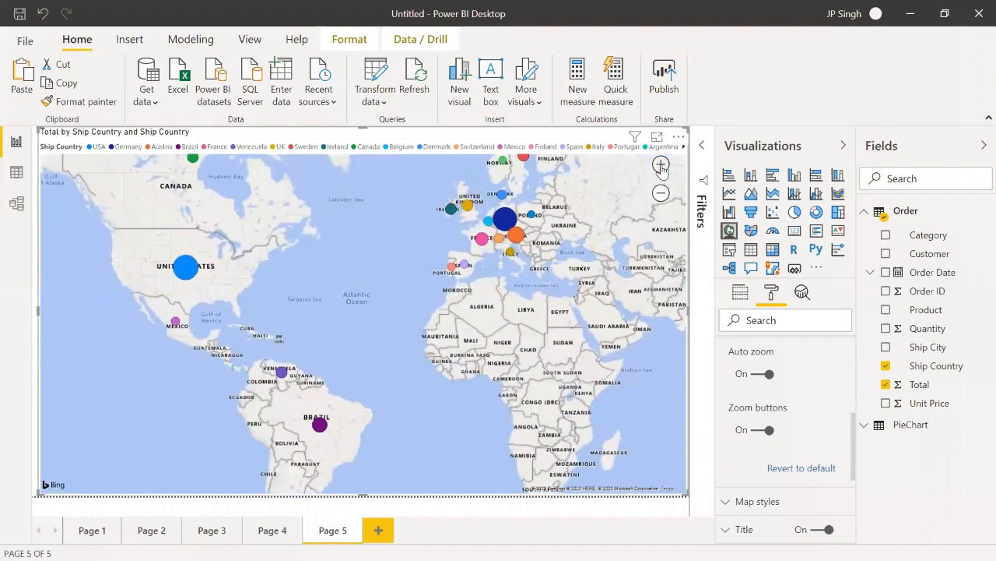
Try the Aerial, Dark and Light themes on the map one after another.
left_click(724, 502)
scroll(759, 389, "down", 3)
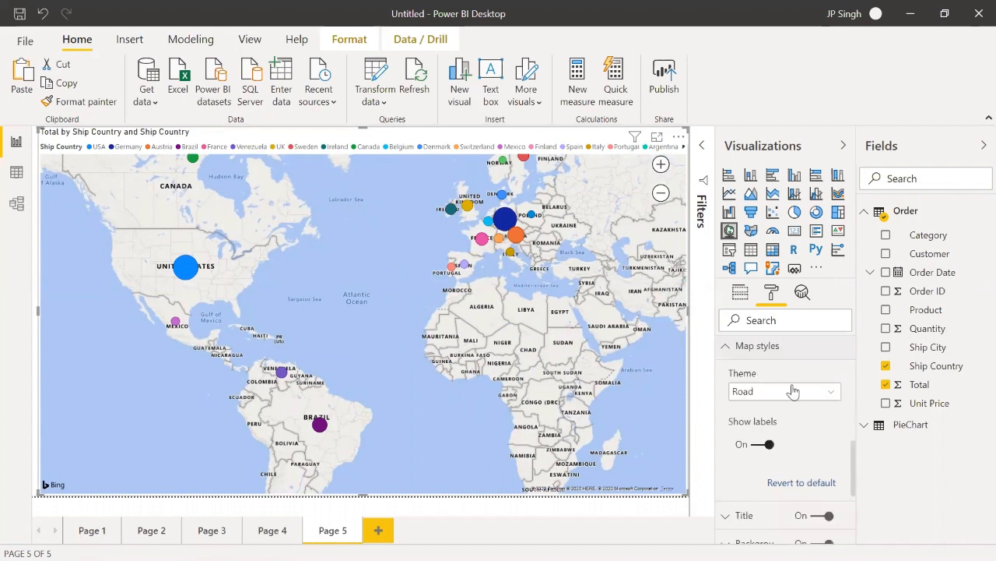
left_click(783, 400)
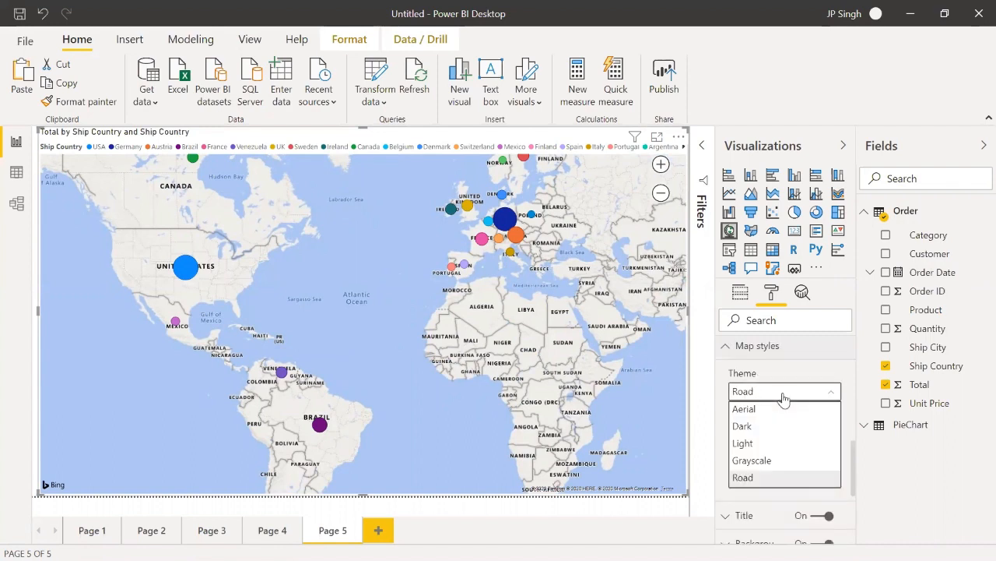
left_click(743, 408)
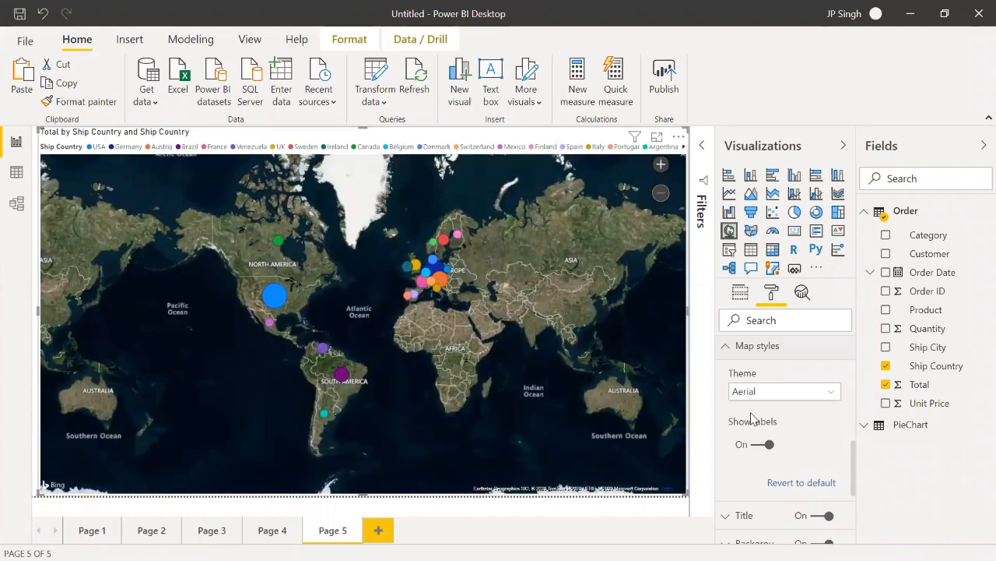
left_click(755, 393)
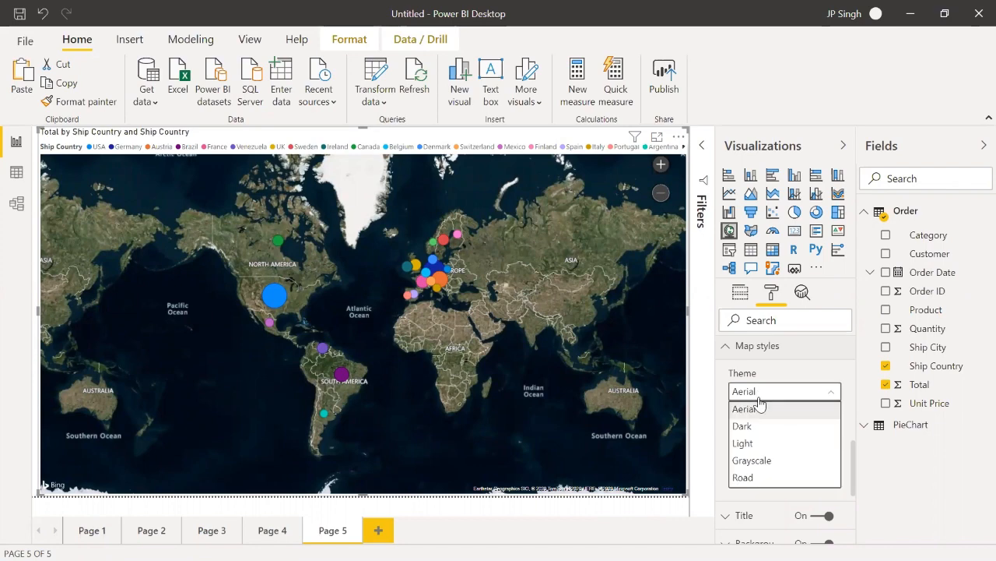
left_click(759, 426)
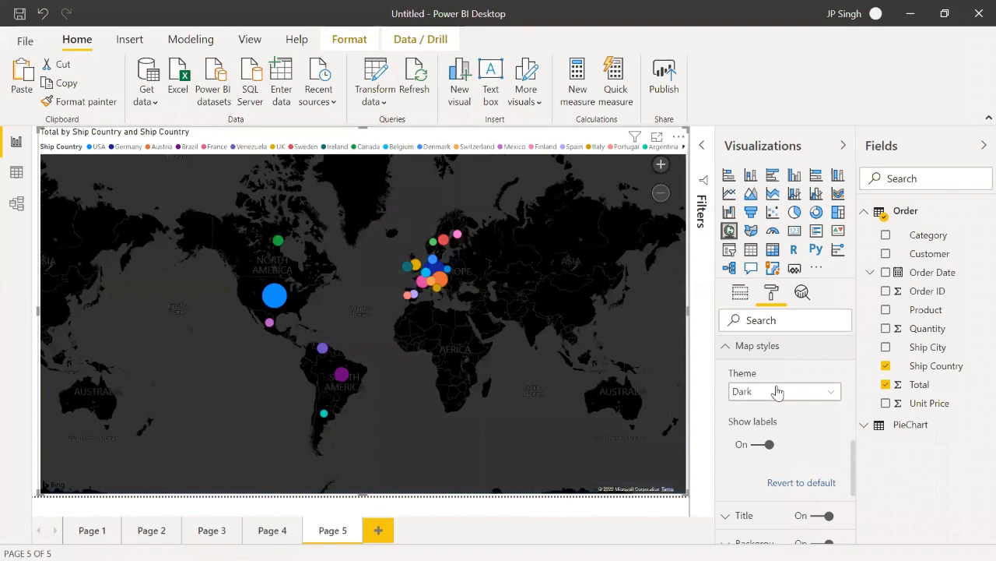
left_click(776, 391)
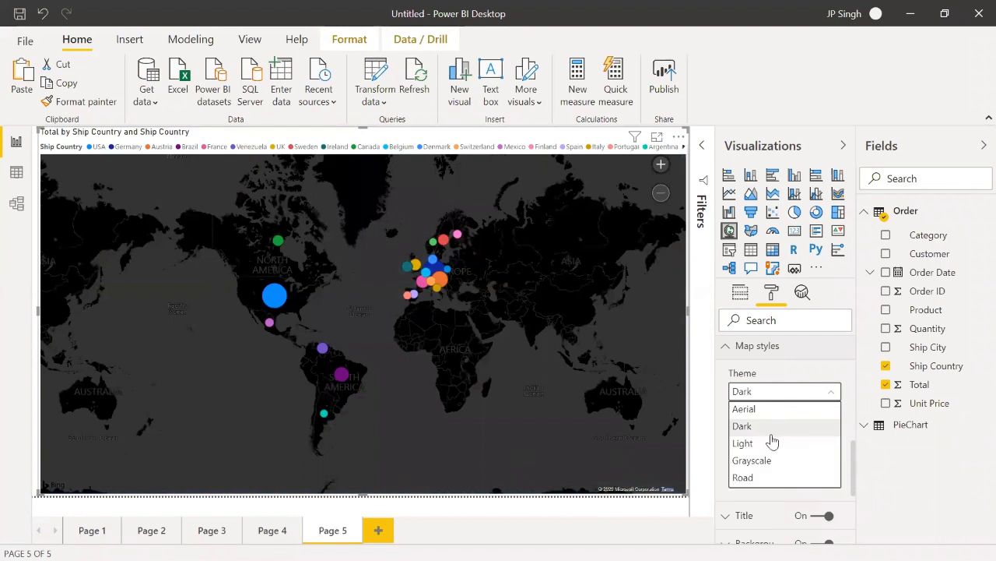
left_click(769, 443)
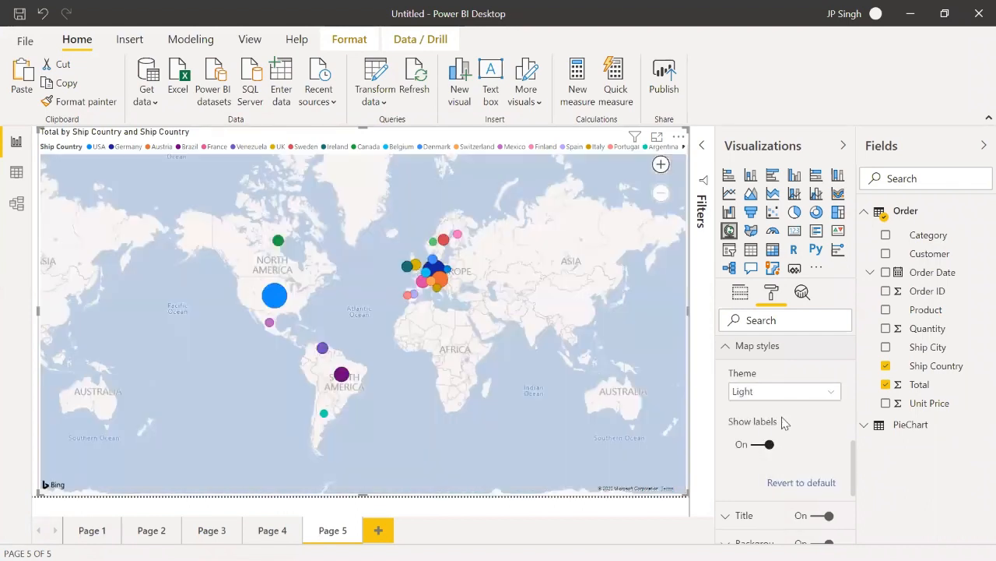
Try the Grayscale and Aerial map themes, and return the map to the Road theme.
left_click(779, 401)
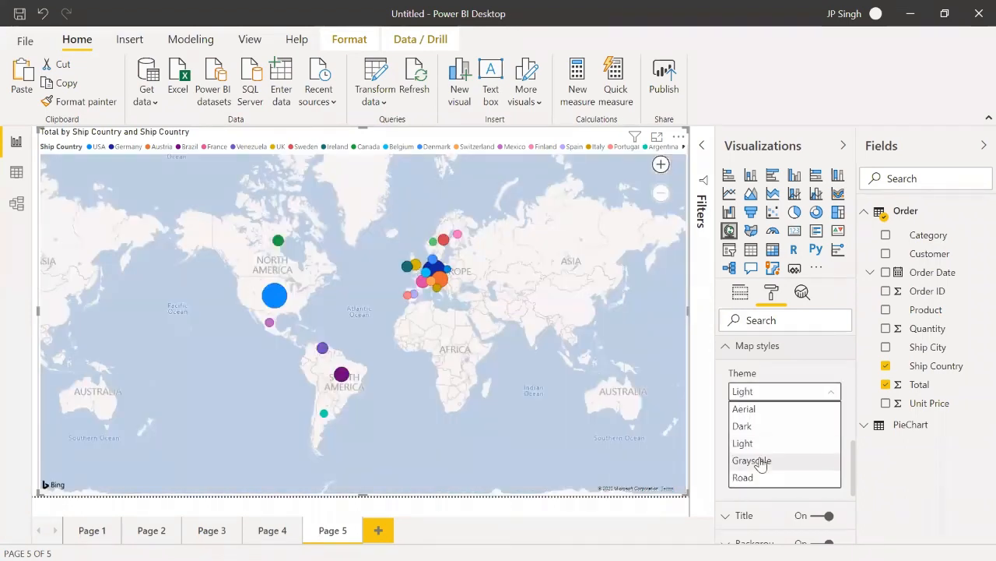
left_click(761, 459)
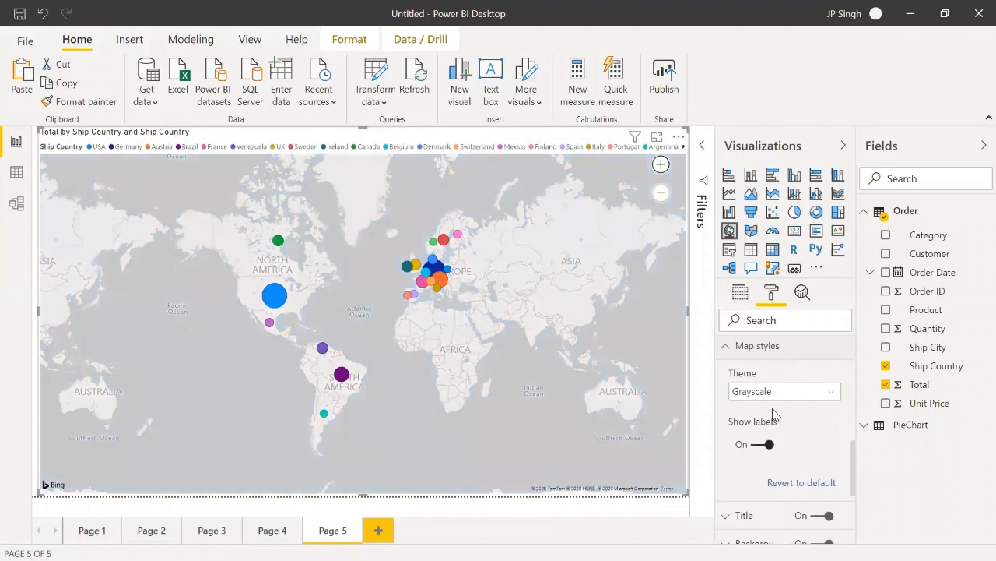
left_click(778, 396)
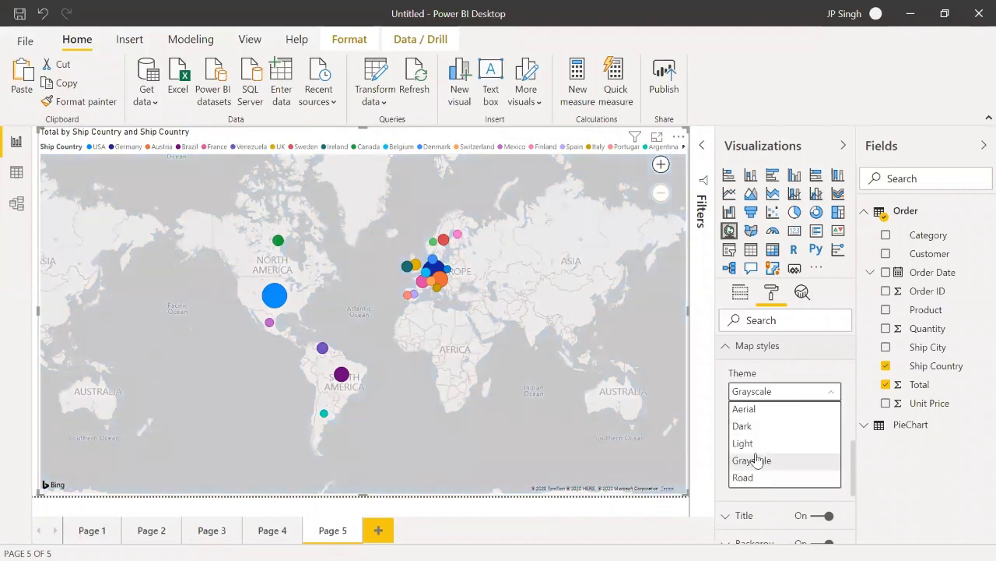
left_click(745, 409)
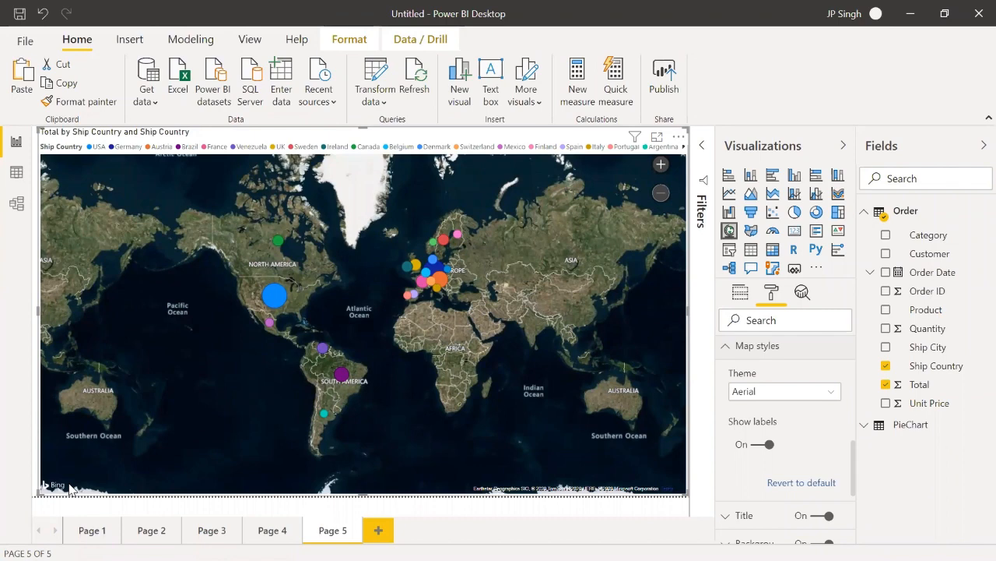
left_click(812, 392)
left_click(749, 478)
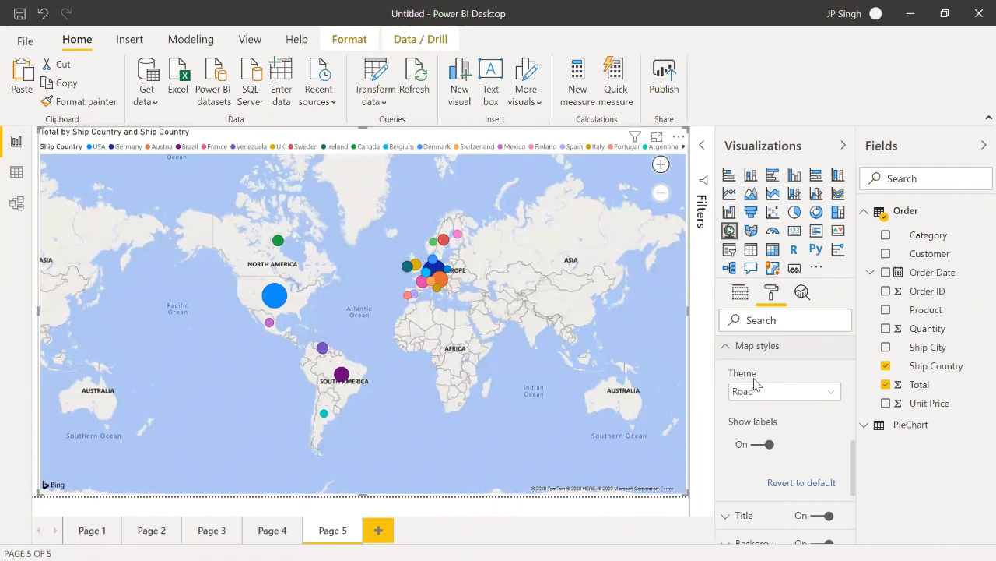
left_click(727, 346)
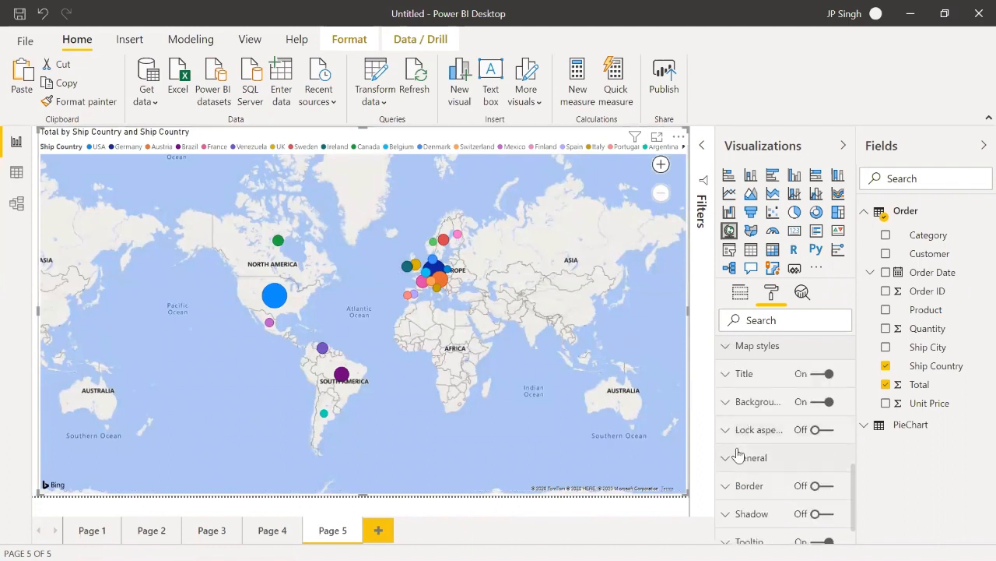
Look through the map's remaining format options, including General, and collapse the bubble settings.
scroll(738, 454, "down", 1)
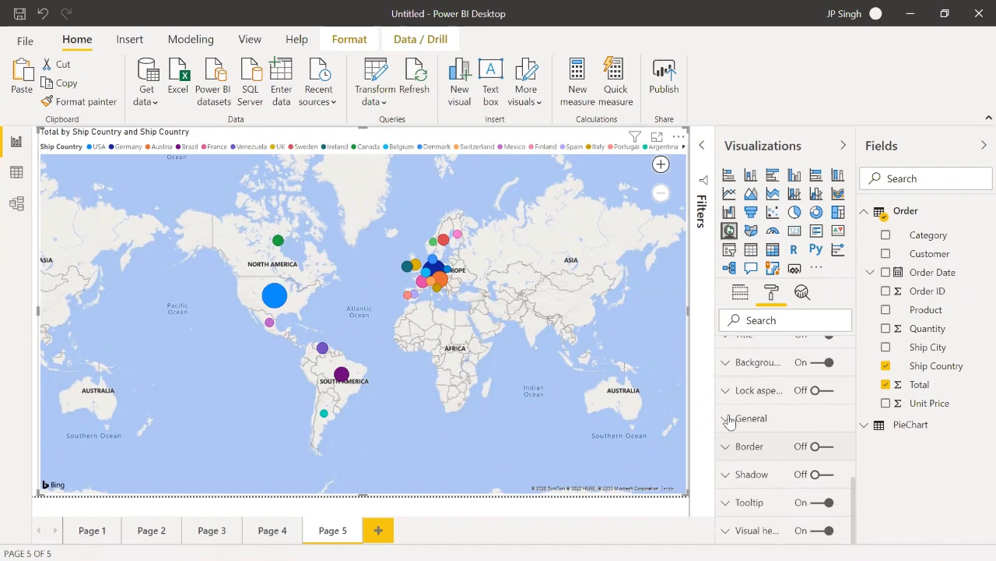
left_click(730, 421)
left_click(732, 420)
scroll(746, 402, "up", 4)
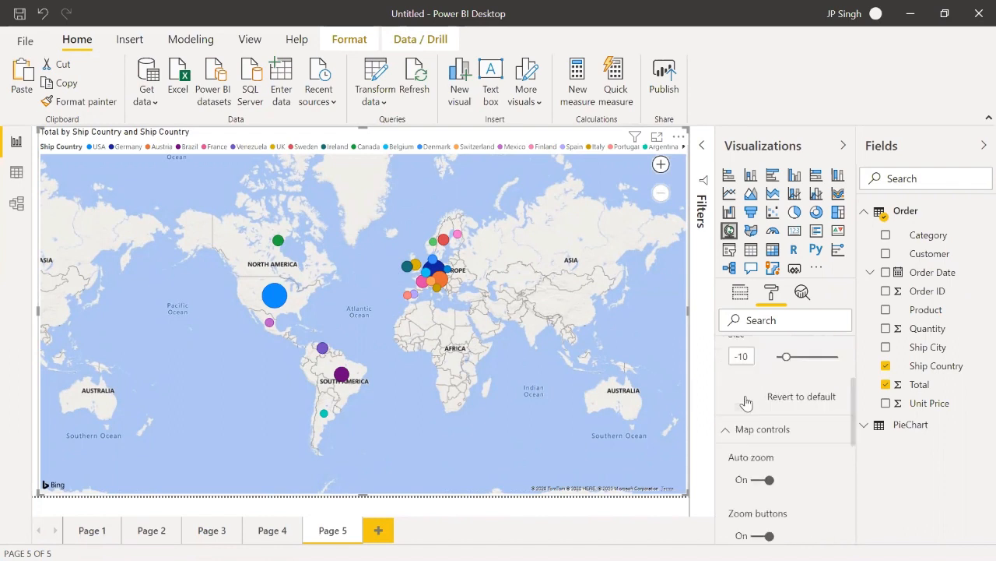
scroll(746, 402, "up", 2)
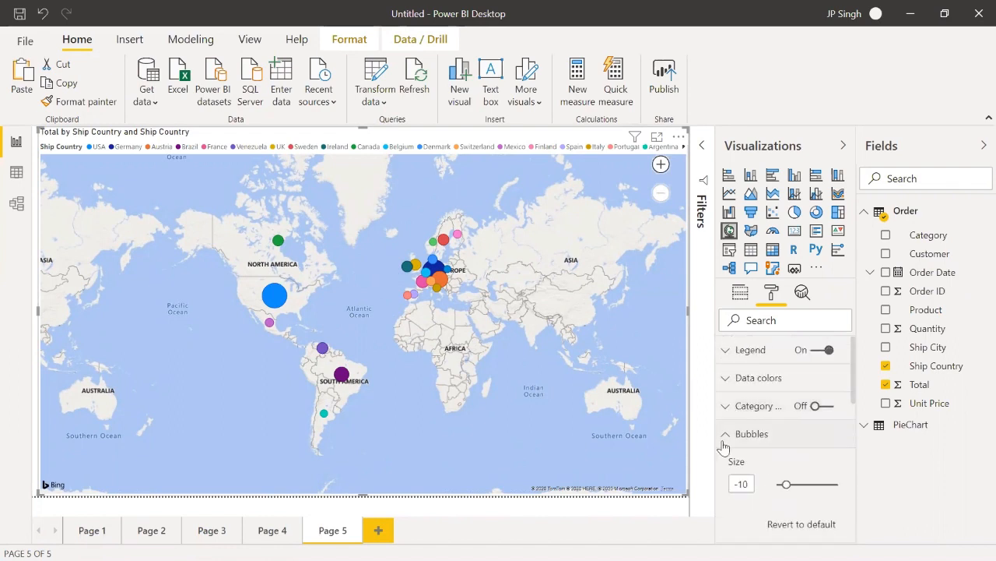
left_click(726, 434)
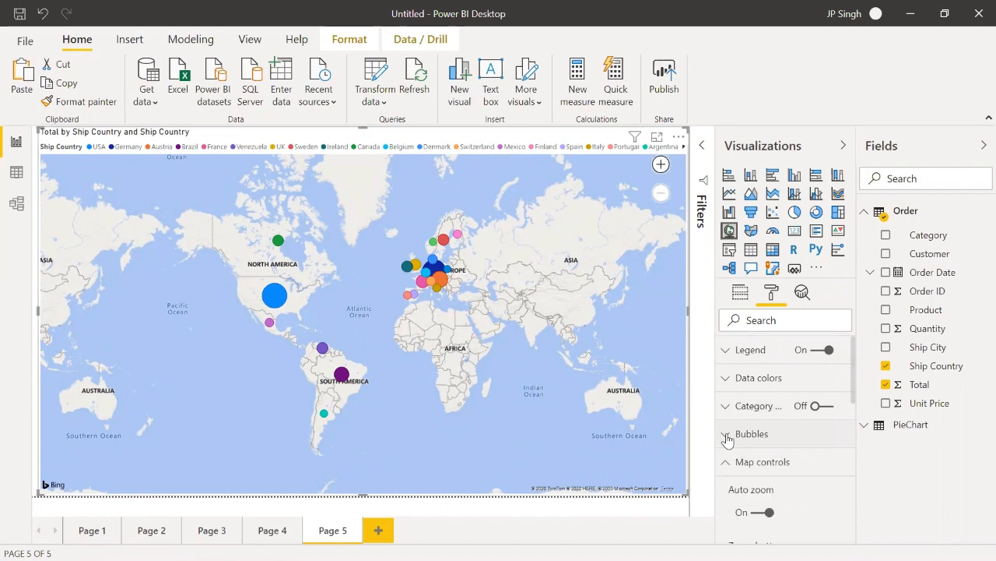
Add a new report page and insert a Filled map visual enlarged to fill the whole canvas.
left_click(381, 532)
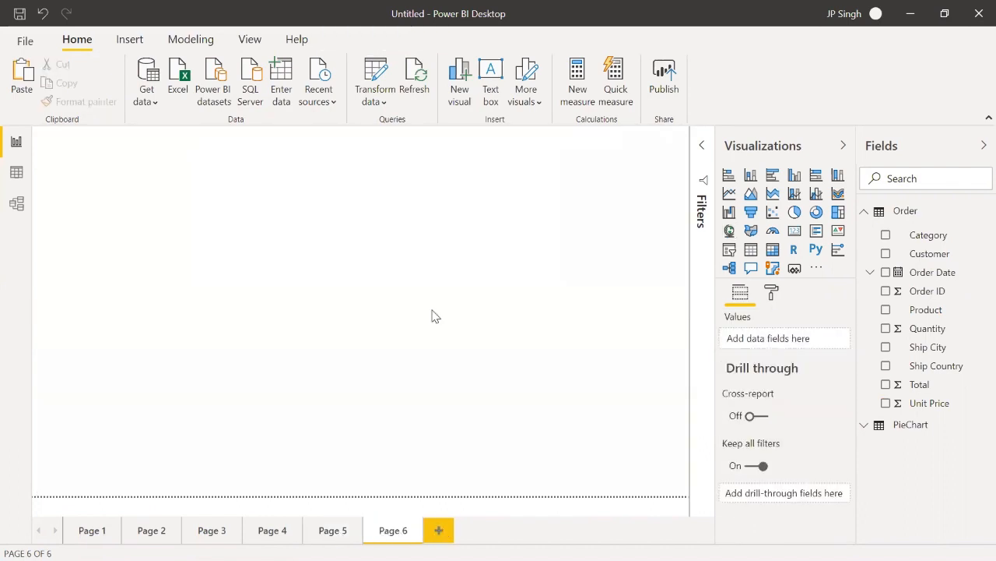
left_click(750, 232)
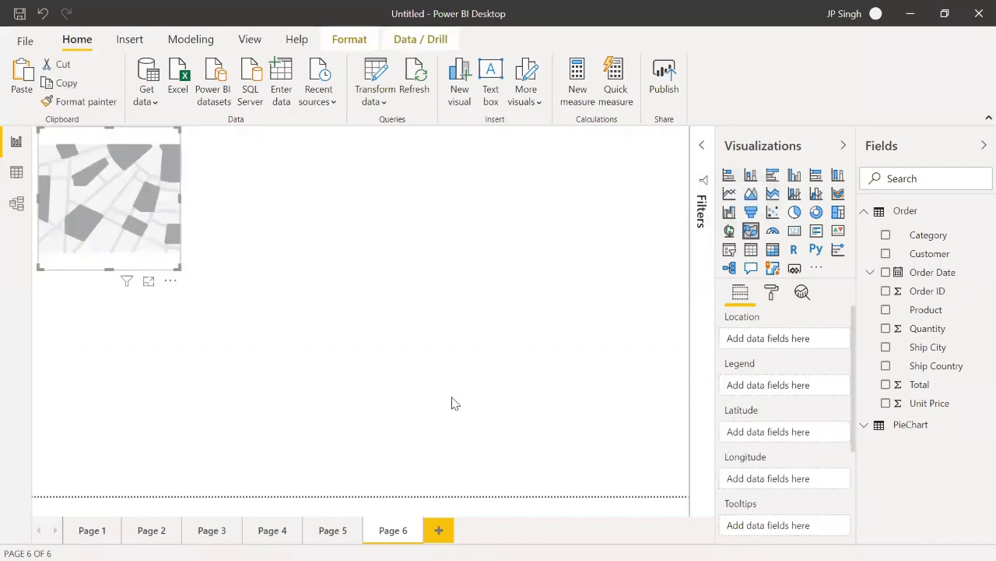
left_click_drag(455, 403, 689, 495)
Assign Ship Country to both the Location and the Legend of the filled map.
left_click_drag(936, 366, 810, 340)
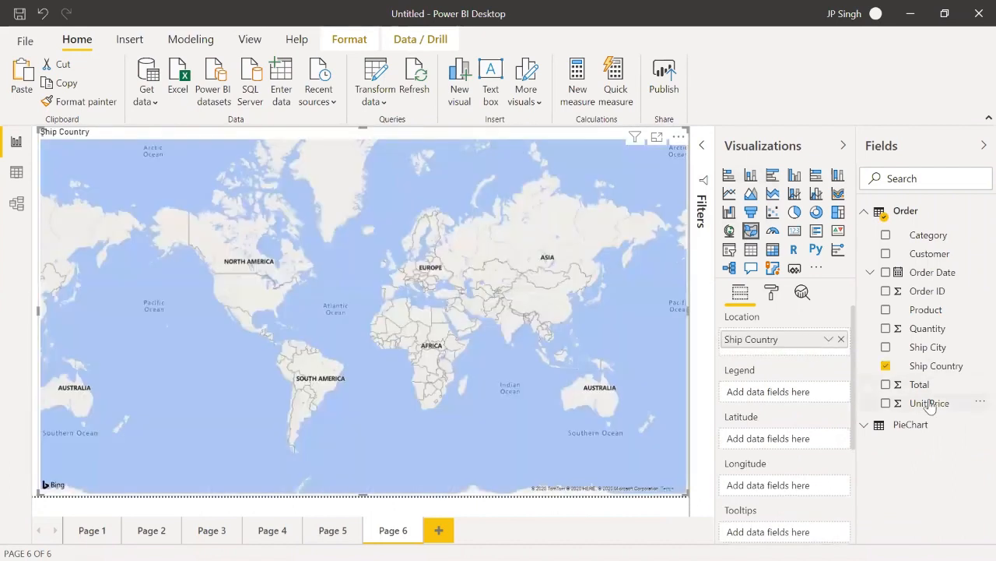
left_click_drag(919, 389, 840, 486)
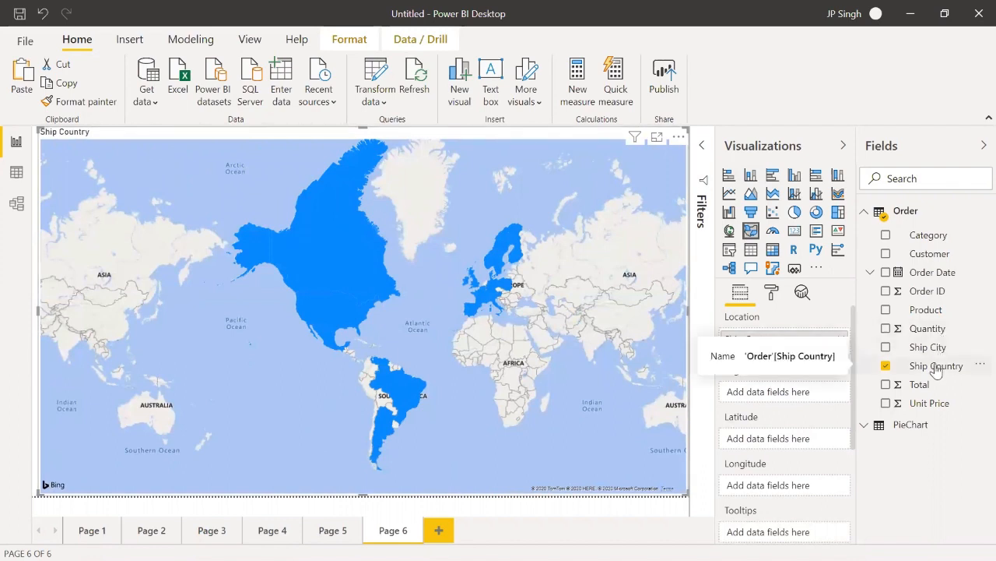
left_click_drag(934, 371, 797, 407)
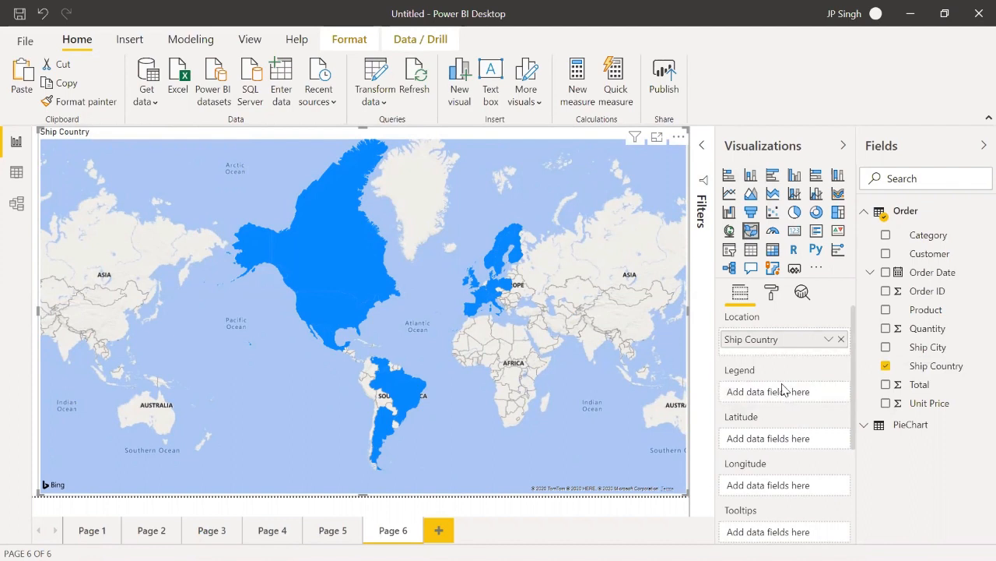
left_click_drag(954, 367, 779, 393)
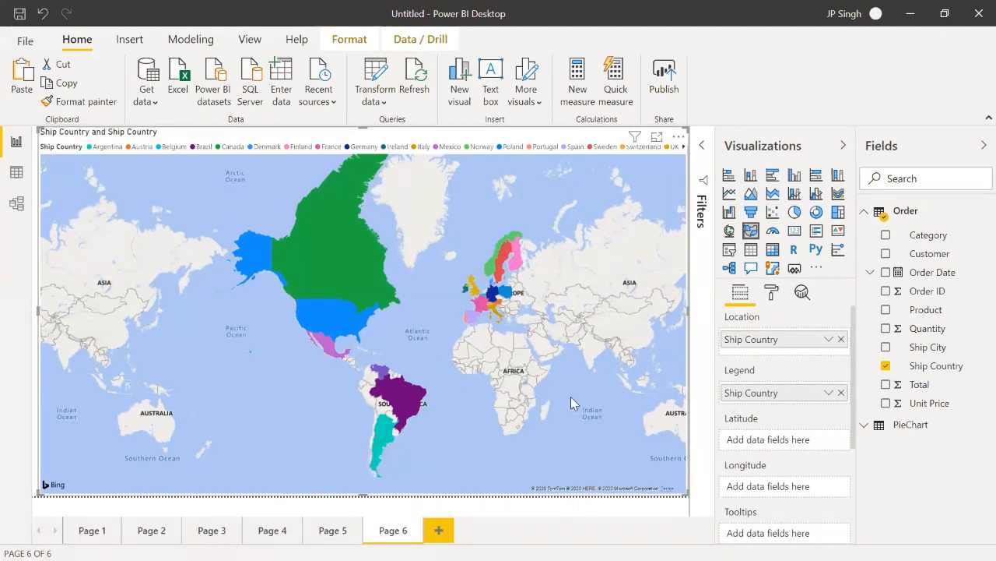
Turn on the filled map's zoom buttons and test them by zooming in and back out.
left_click(773, 292)
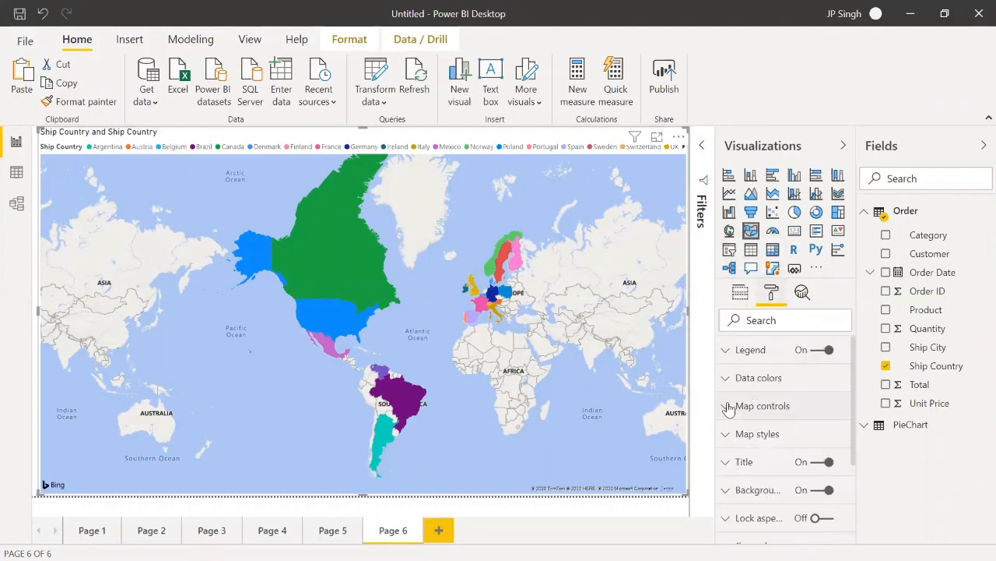
left_click(728, 407)
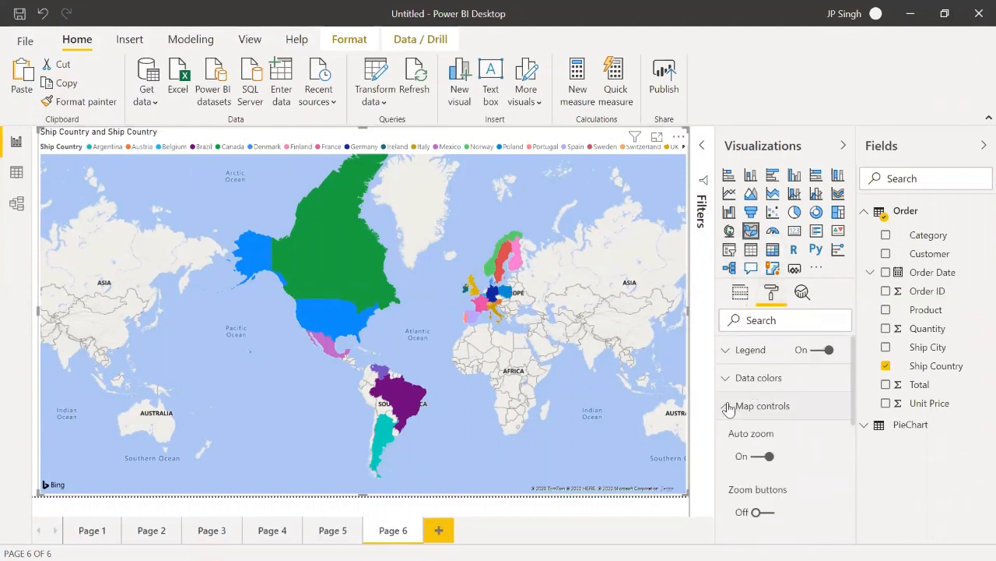
left_click(757, 512)
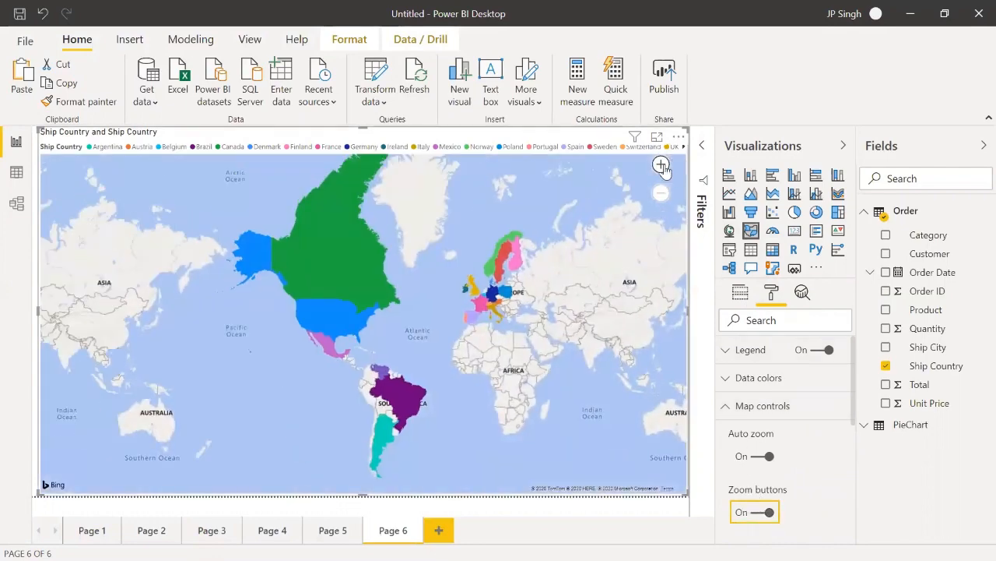
left_click(661, 166)
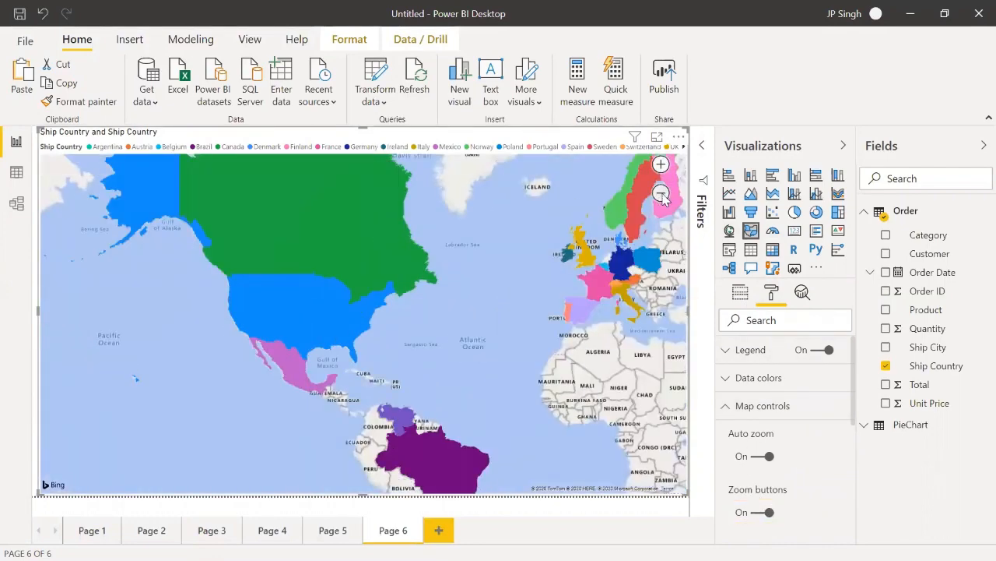
left_click(662, 196)
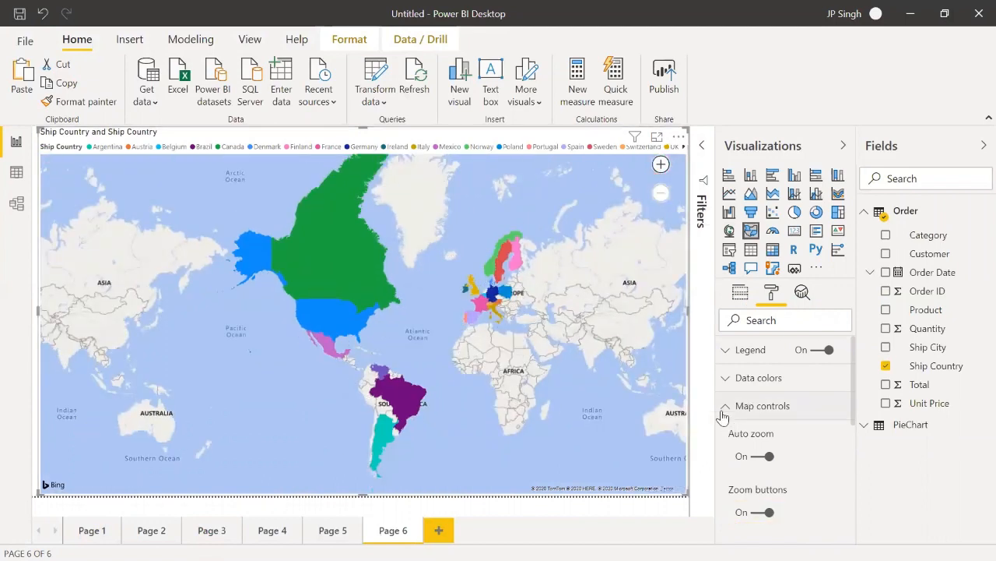
left_click(723, 413)
Review the theme and label options in the filled map's style settings.
left_click(724, 436)
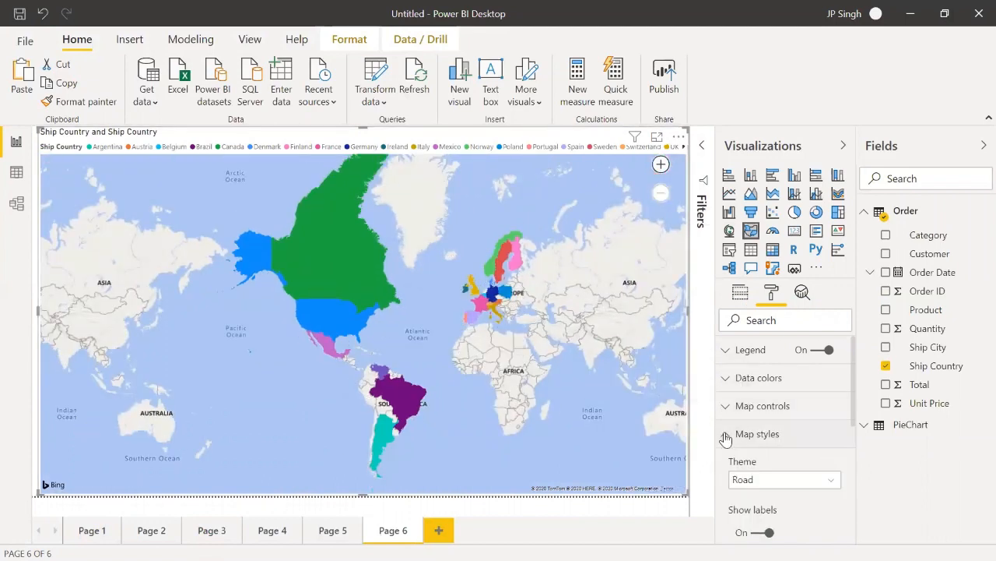
scroll(747, 425, "down", 1)
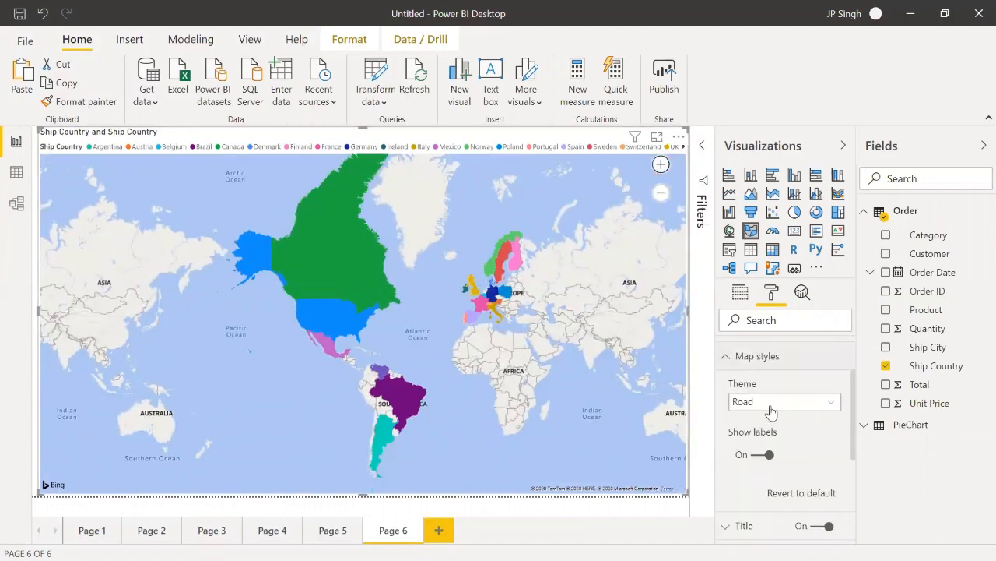
left_click(724, 356)
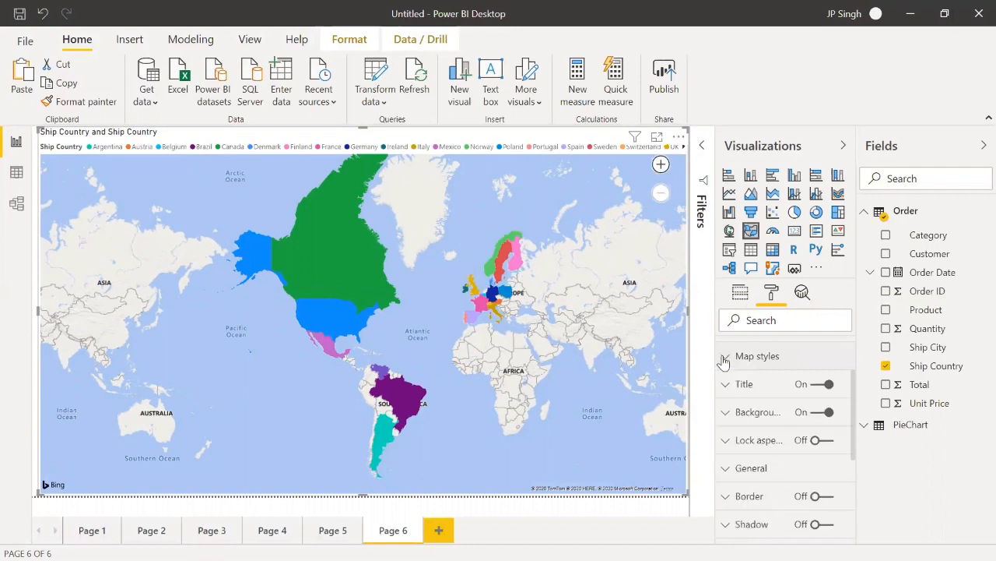
Add a report page with an ArcGIS map enlarged to fill the canvas, and assign Ship Country to its Location.
left_click(441, 530)
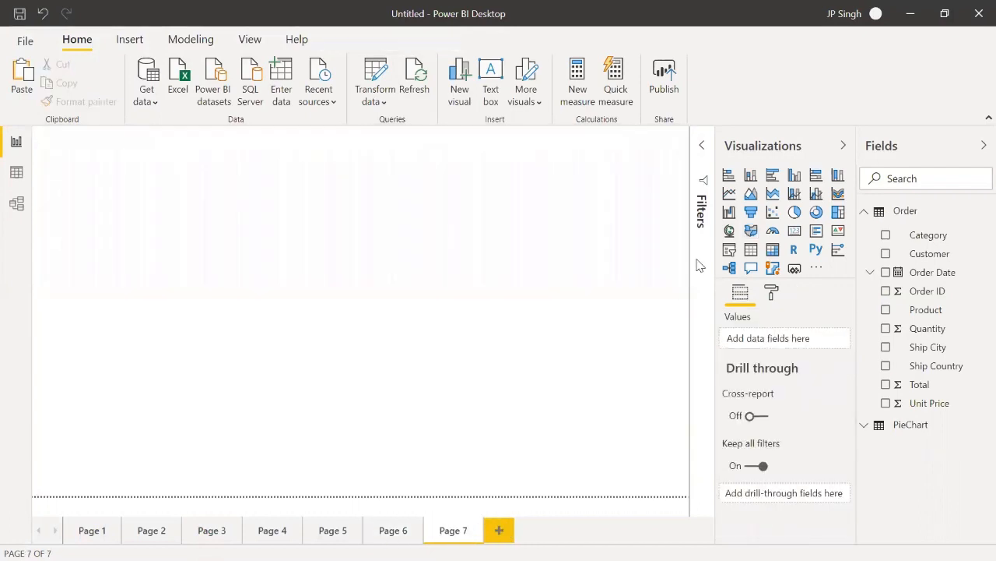
left_click(773, 269)
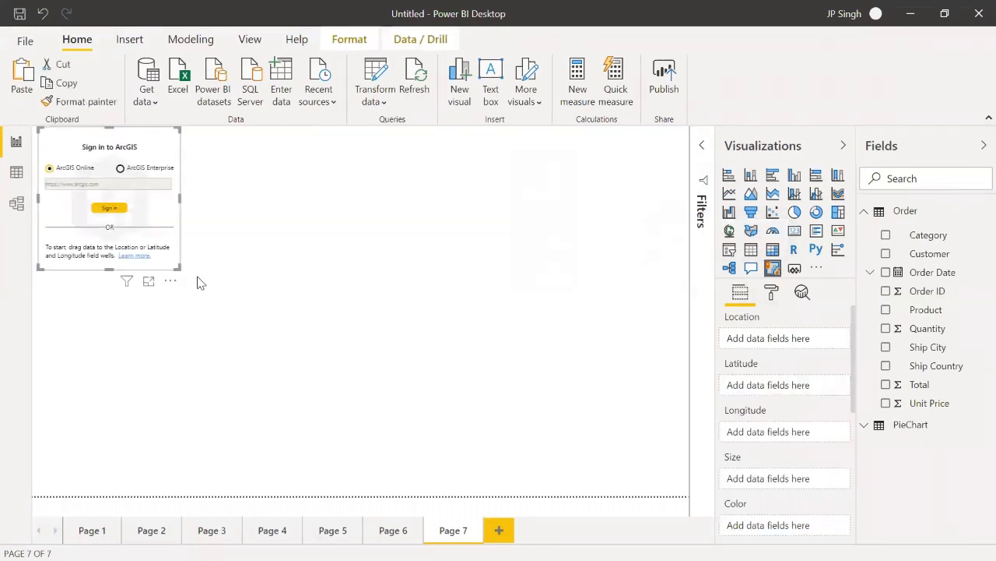
left_click_drag(180, 269, 681, 484)
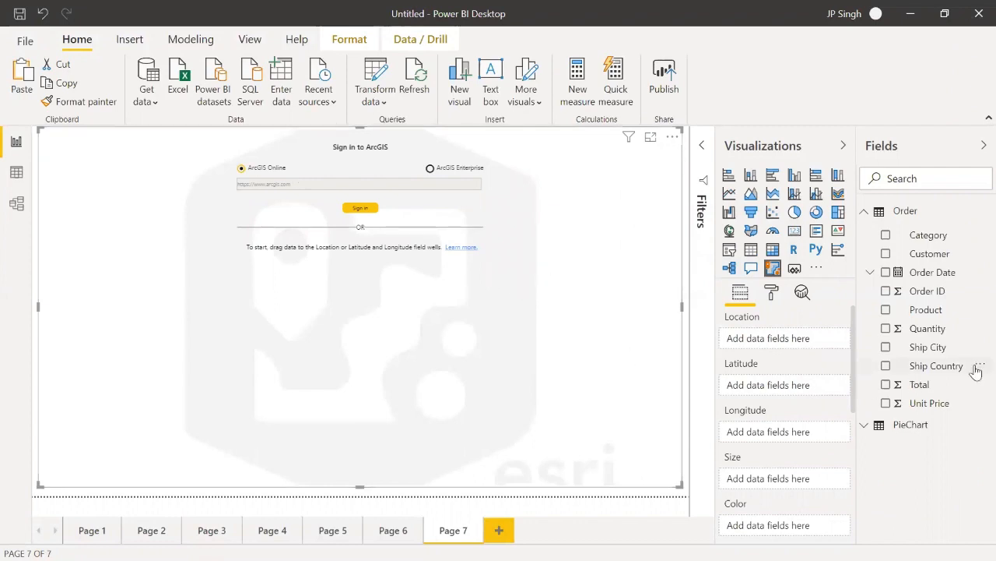
left_click_drag(976, 372, 775, 344)
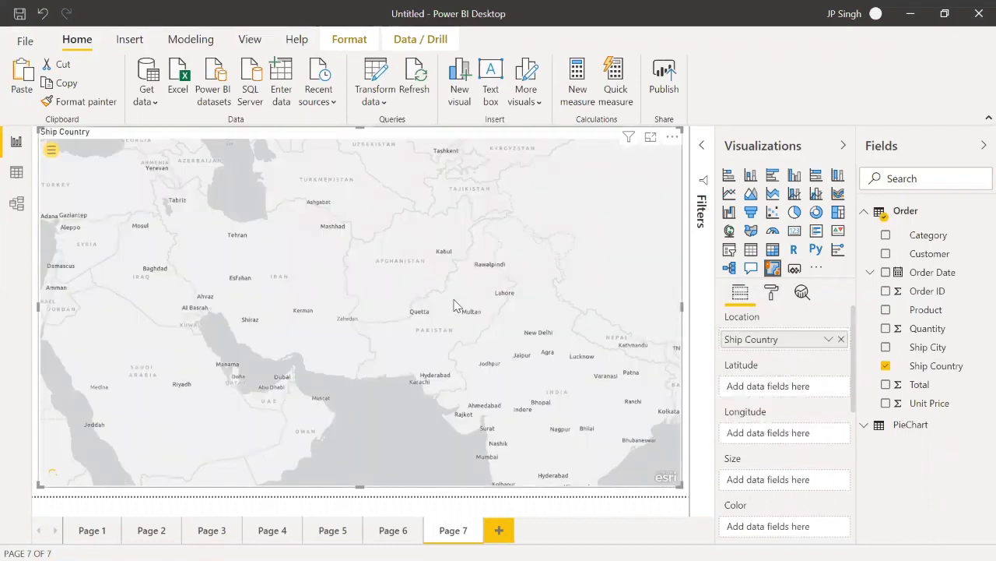
Size the ArcGIS map's markers by Total and color them by Ship Country.
scroll(455, 305, "down", 1)
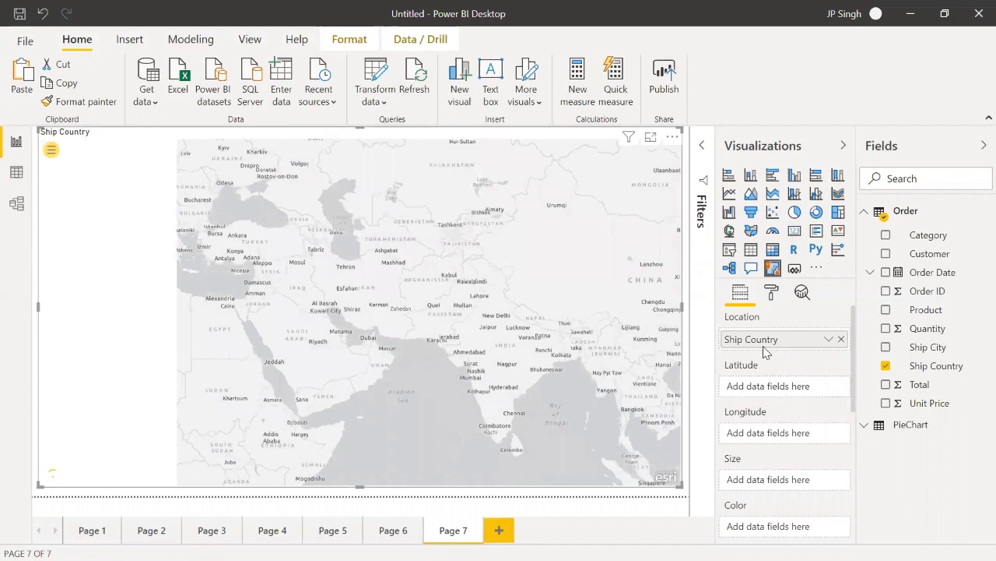
left_click_drag(920, 384, 774, 480)
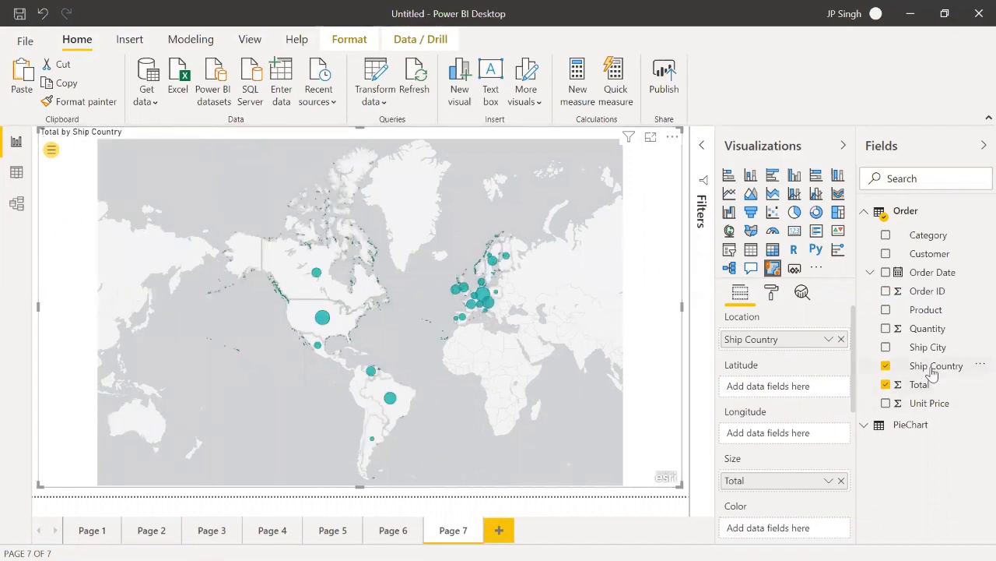
left_click_drag(925, 365, 778, 530)
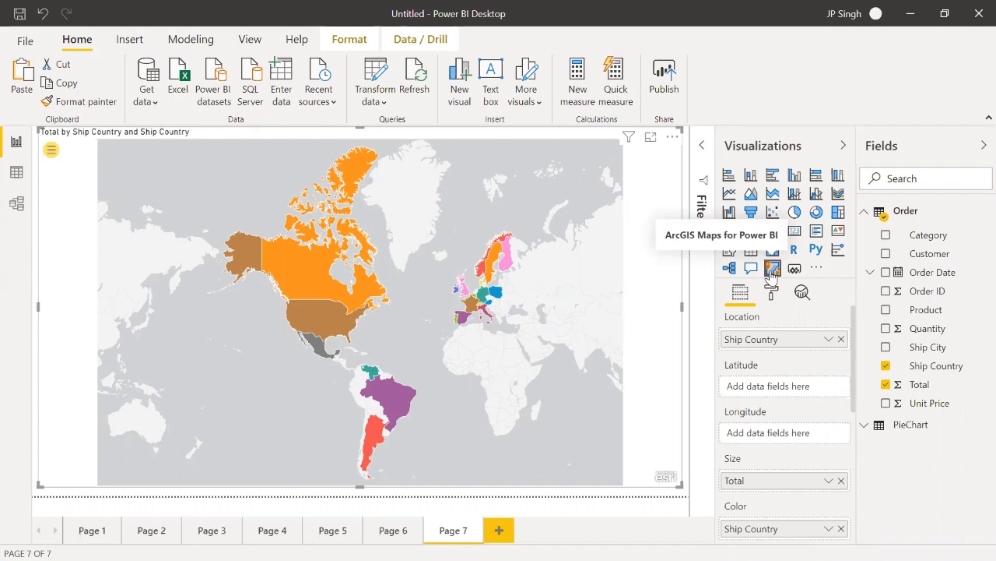
Add a report page with a map enlarged to fill the canvas, and assign Ship Country and Ship City to its Location.
left_click(499, 530)
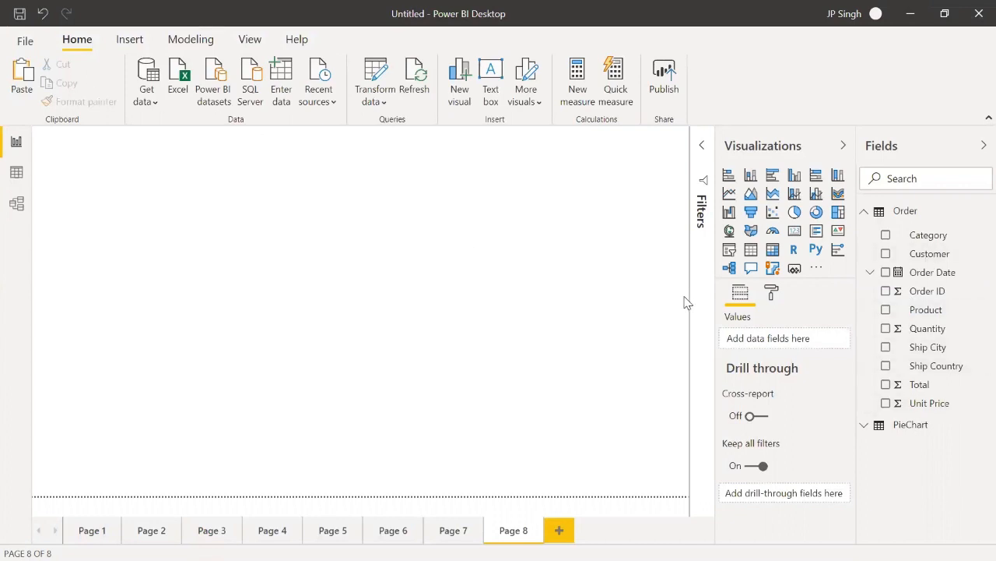
left_click(729, 232)
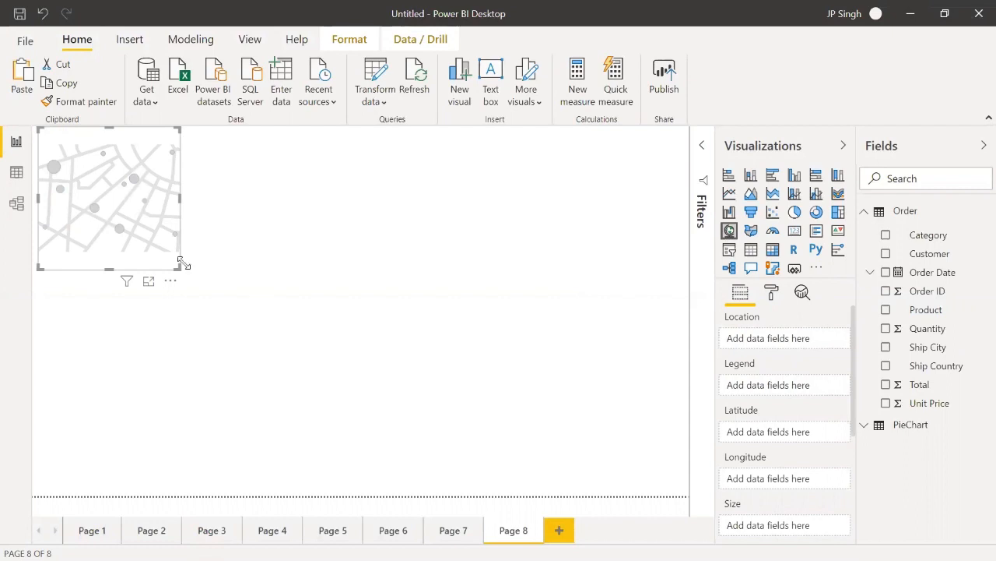
left_click_drag(184, 272, 688, 492)
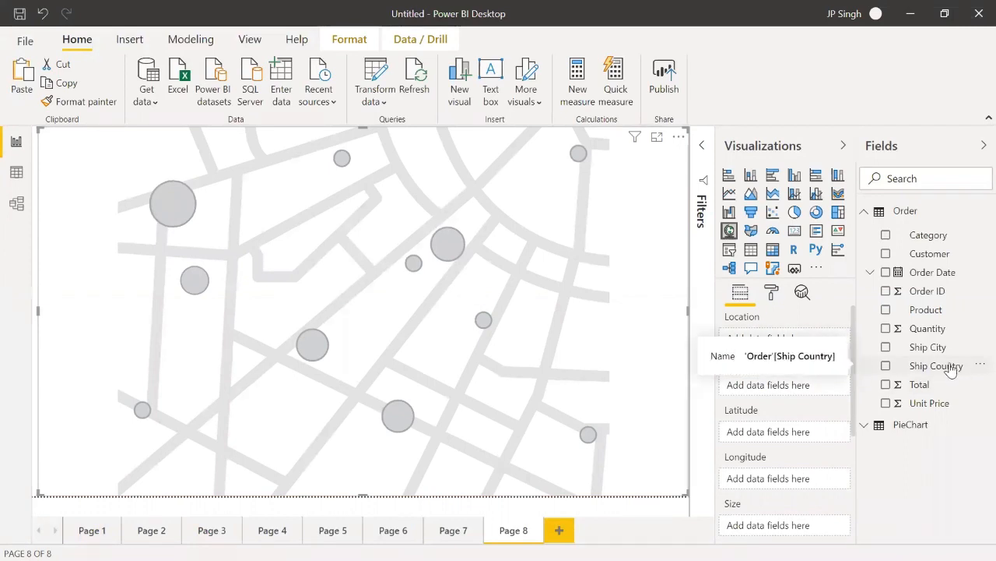
left_click_drag(950, 371, 807, 338)
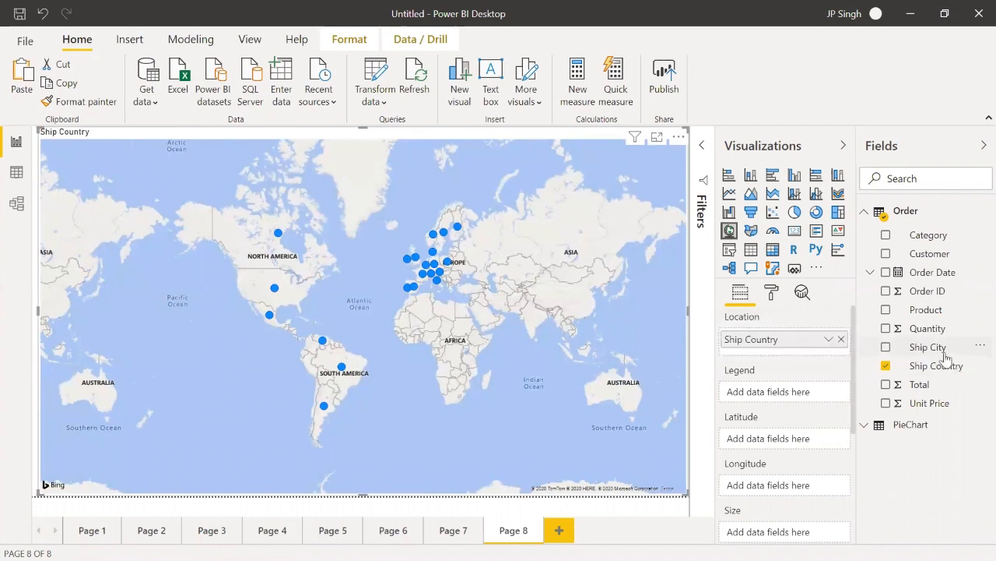
left_click_drag(945, 356, 784, 351)
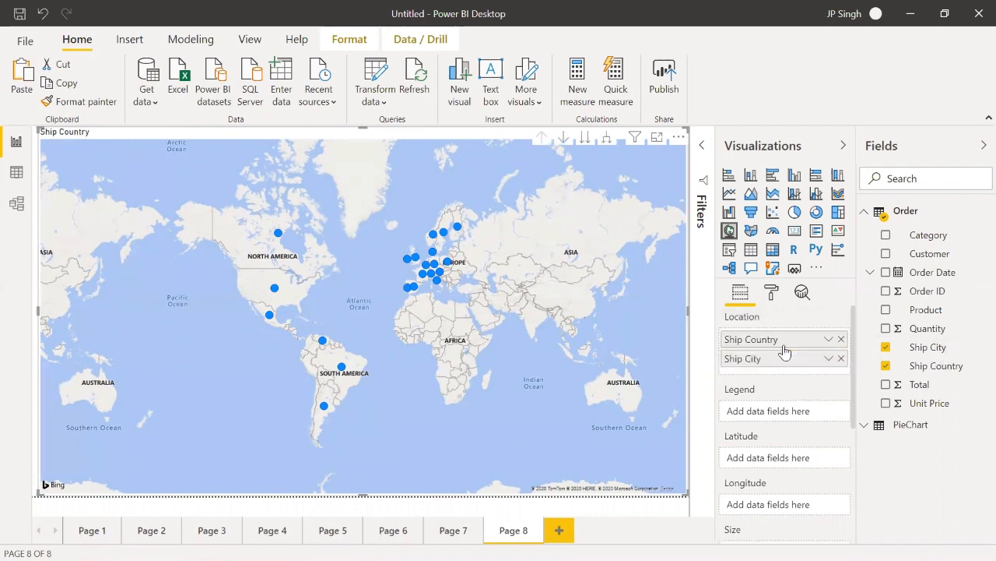
Turn on drill mode for the map, drill into the cities of the United States, and return to the country level.
left_click(564, 144)
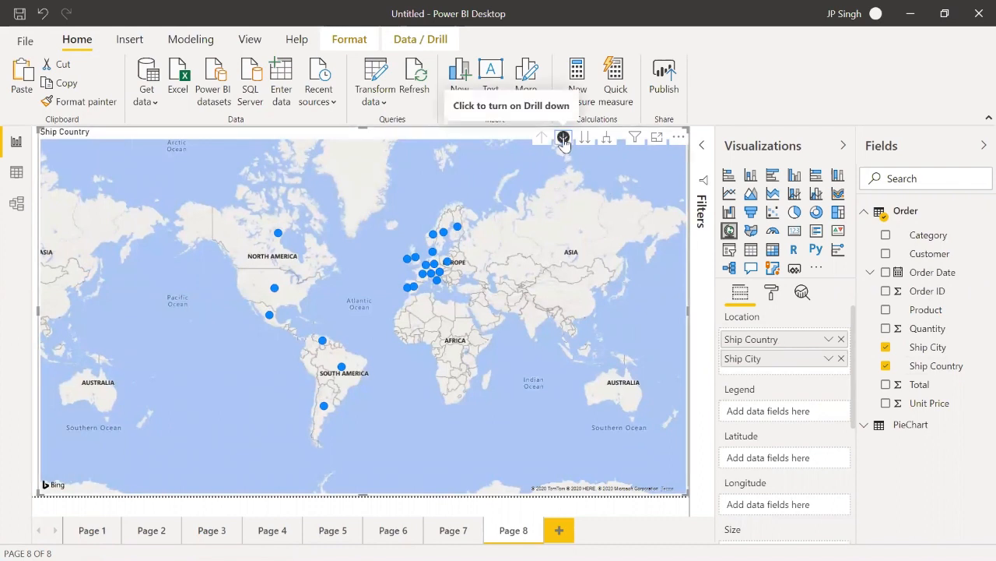
left_click(274, 287)
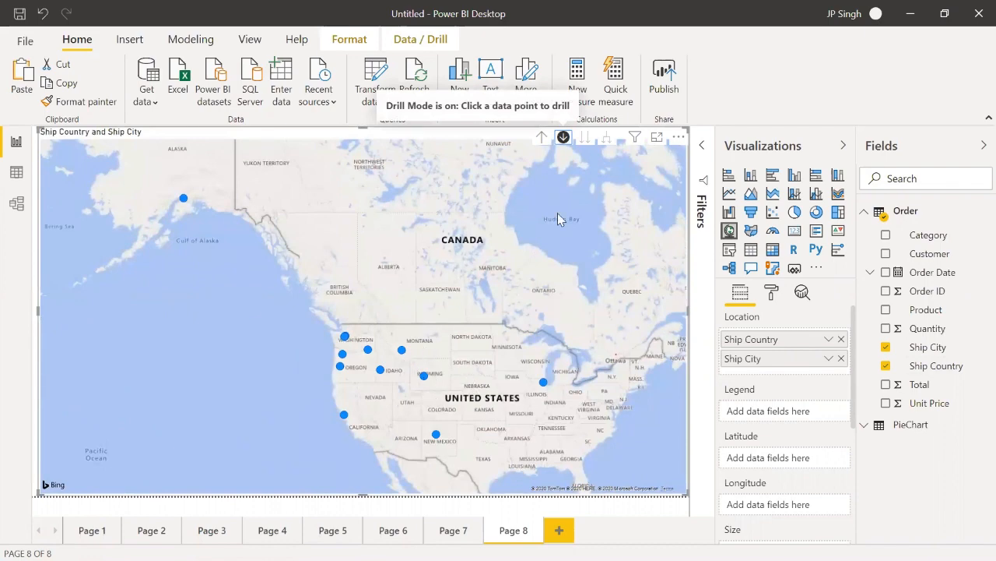
scroll(480, 422, "down", 3)
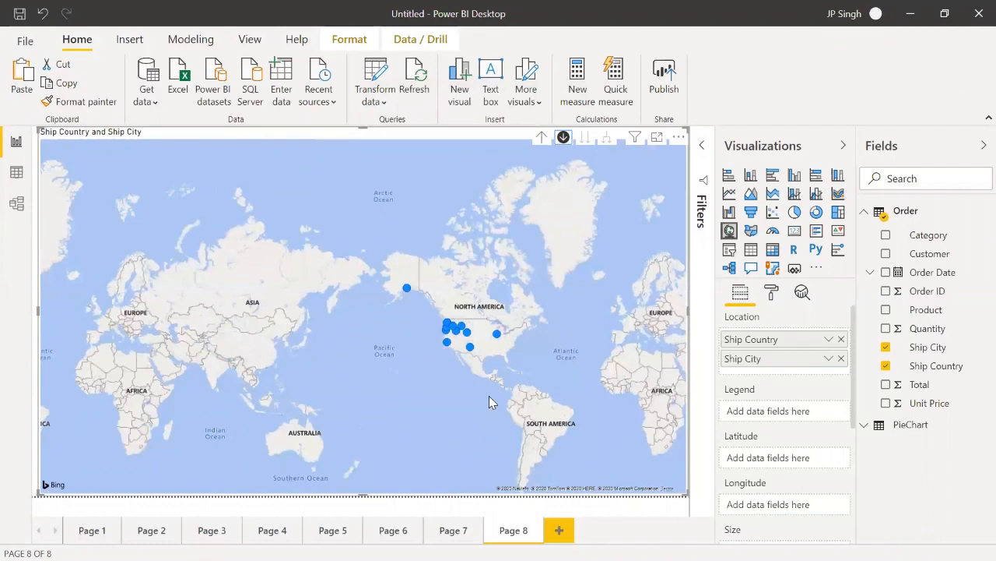
scroll(484, 369, "up", 4)
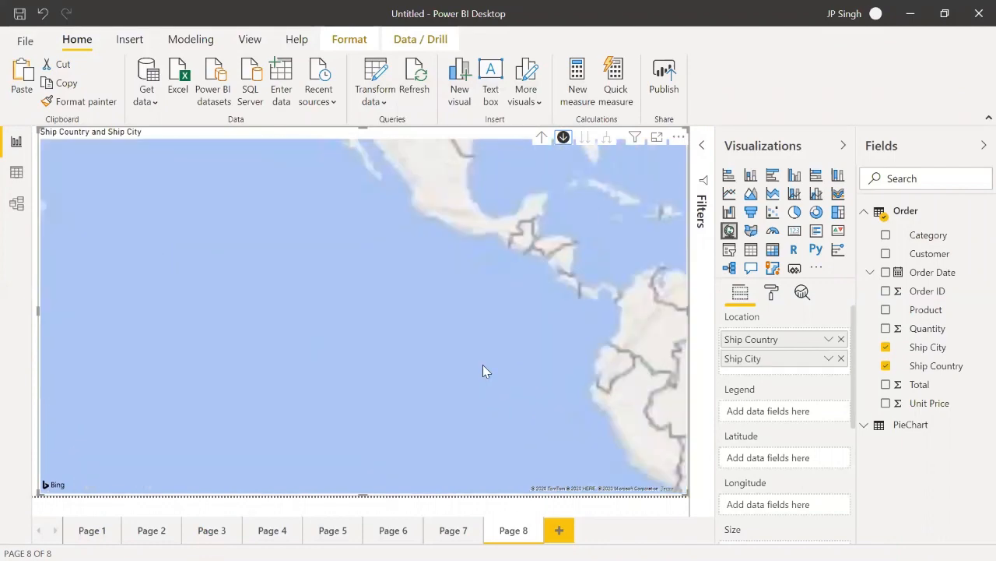
left_click(542, 138)
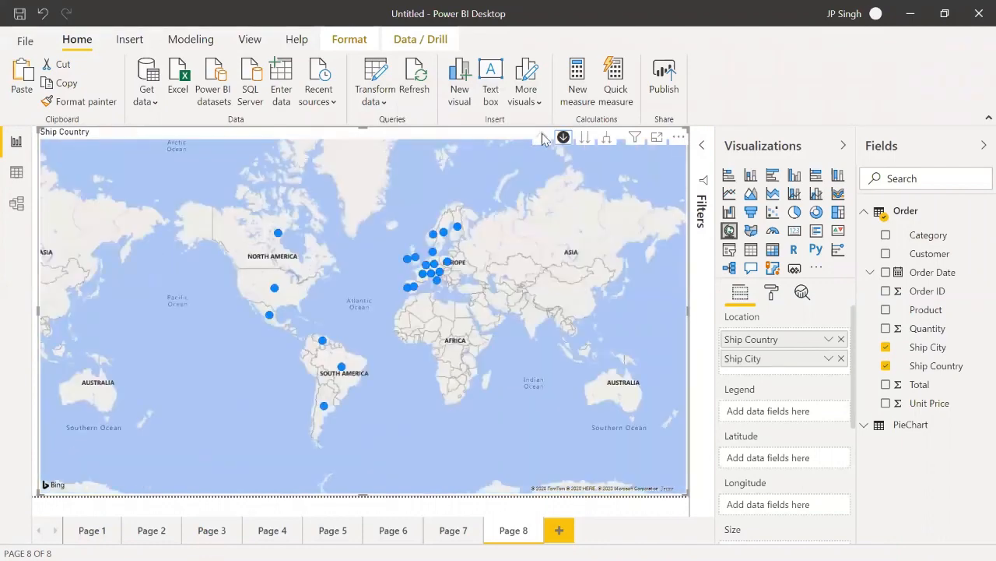
Drill into Germany's cities on the map and assign Total to the bubble Size.
left_click(563, 137)
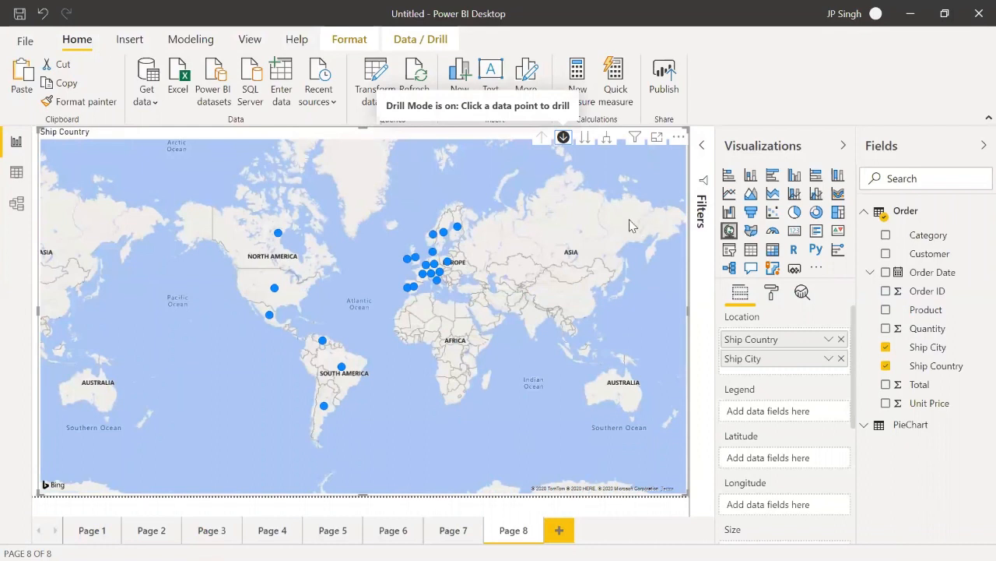
left_click(434, 266)
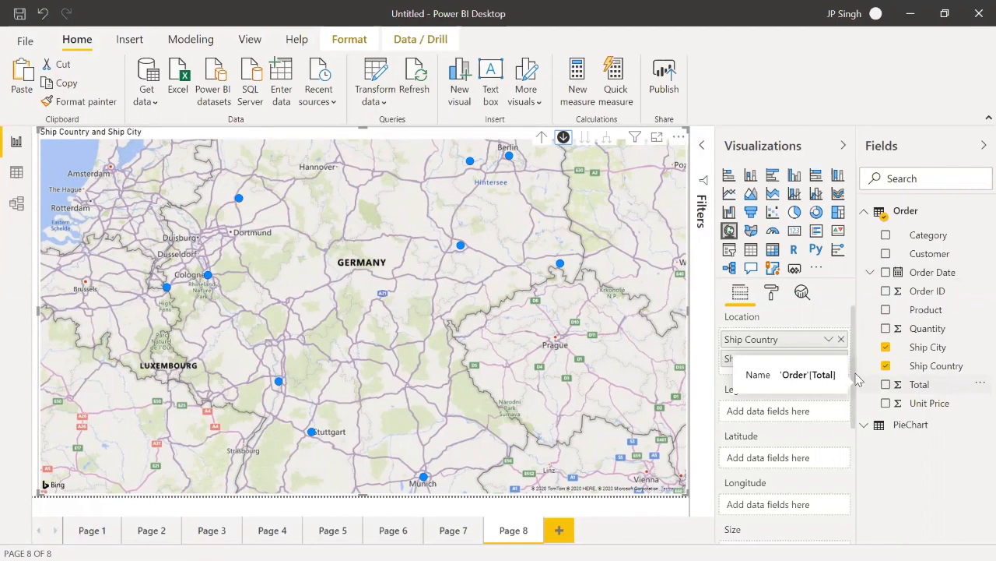
scroll(854, 385, "down", 1)
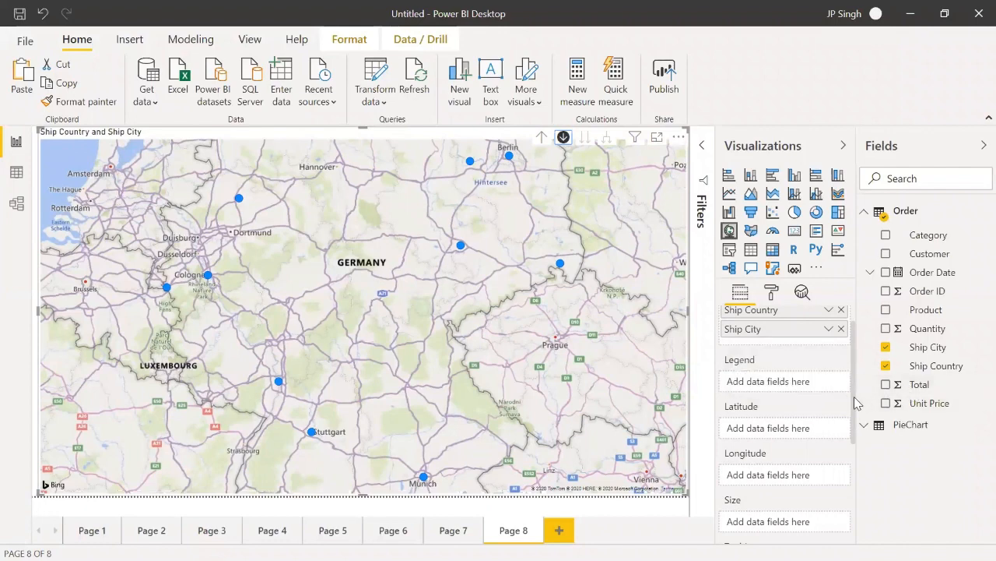
left_click_drag(907, 392, 804, 522)
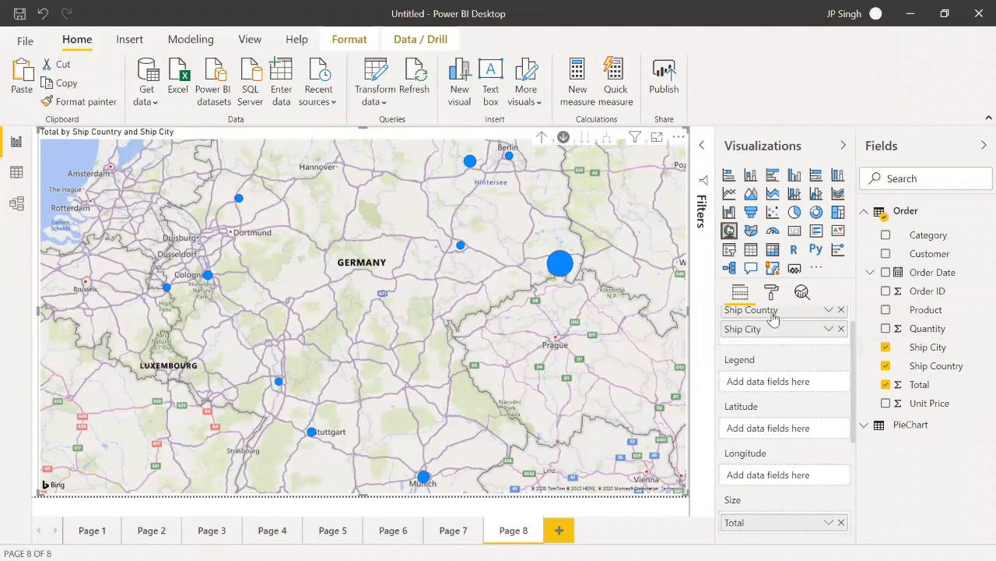
Try Category as a third Location level of the map, and remove it again.
mouse_move(909, 369)
left_mouse_down()
mouse_move(818, 382)
mouse_move(906, 377)
left_mouse_up()
left_click_drag(939, 245, 785, 343)
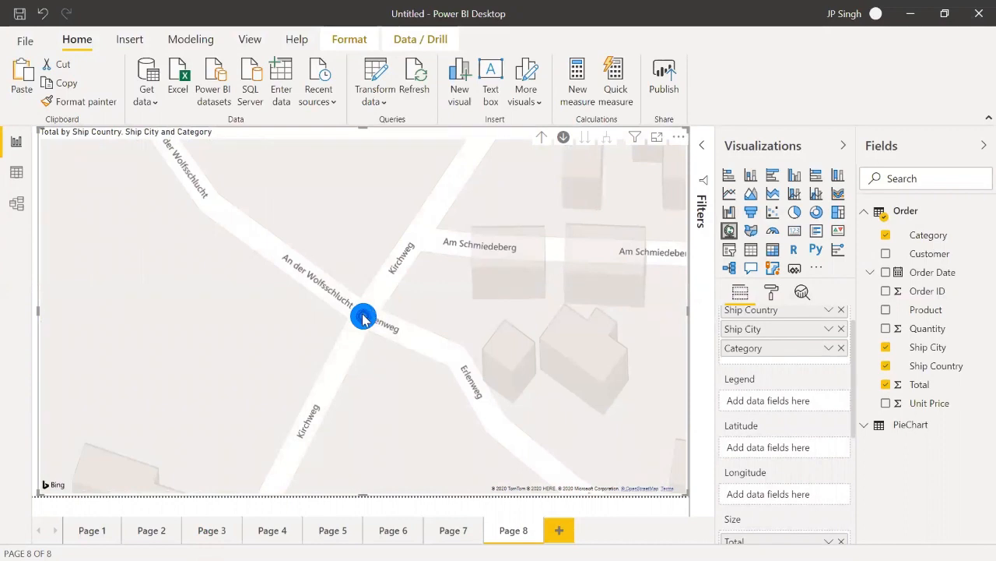
mouse_move(368, 315)
left_click(841, 348)
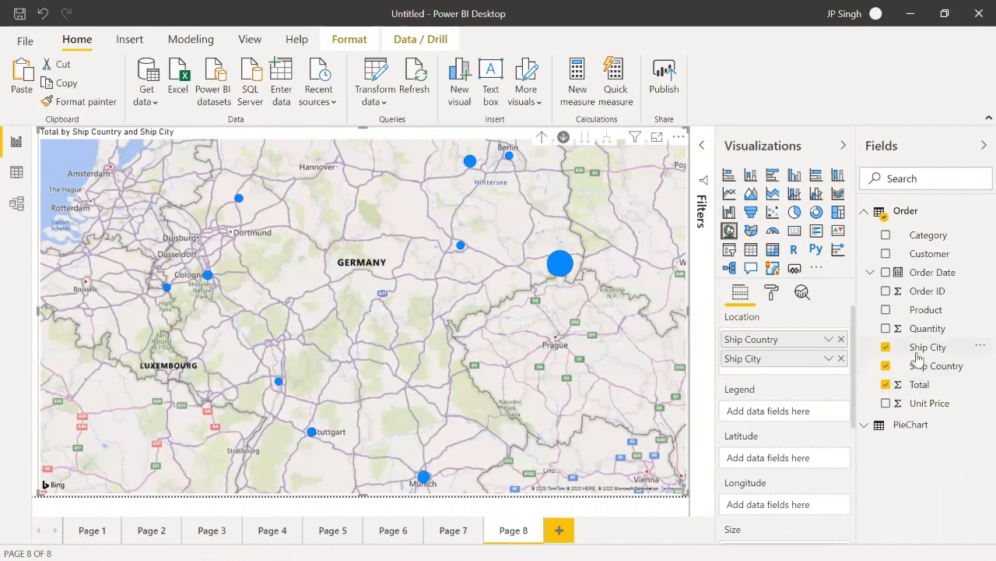
Assign Ship City to the map's Legend, and replace it with Ship Country after drilling back up to the country level.
left_click_drag(918, 352, 801, 415)
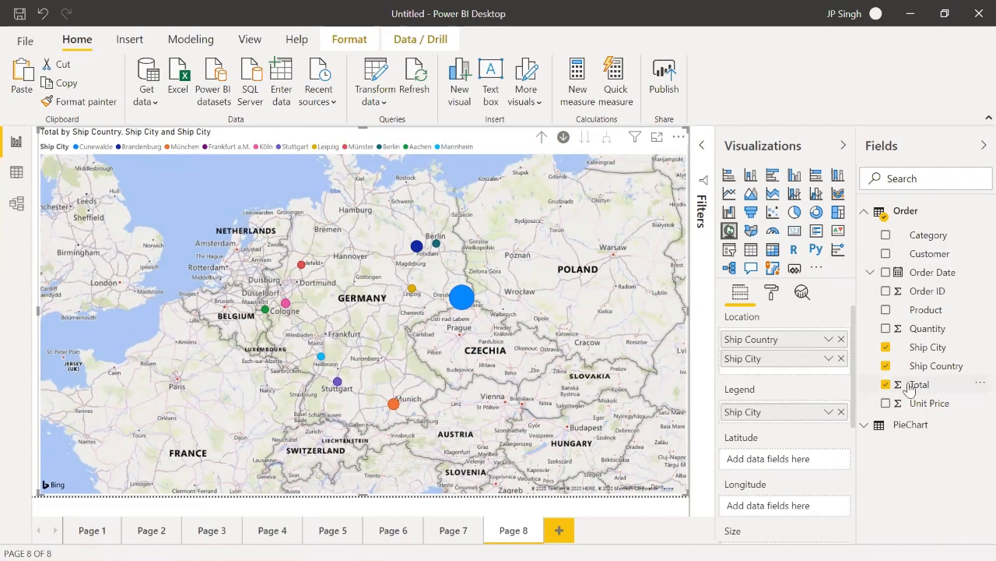
mouse_move(460, 297)
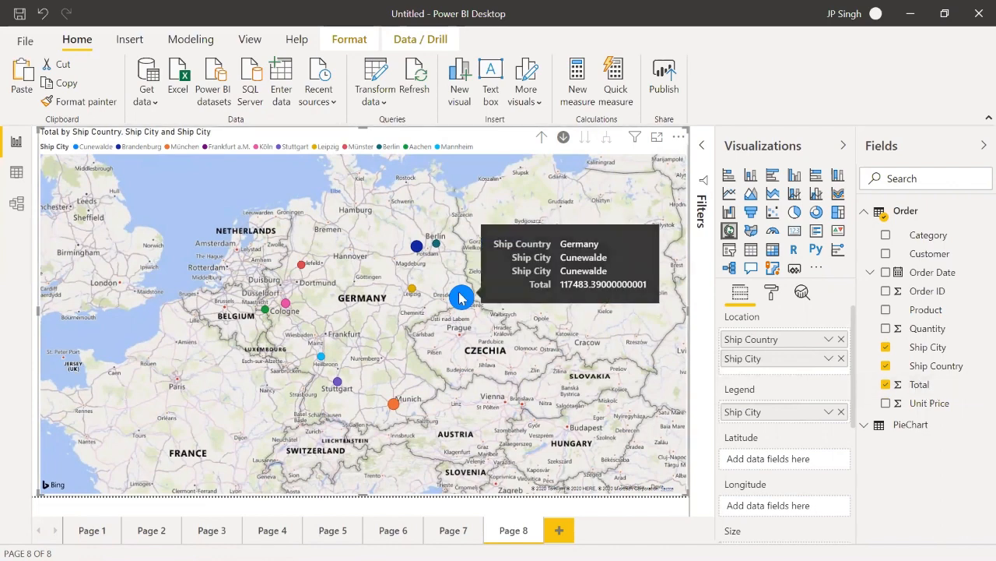
left_click(543, 140)
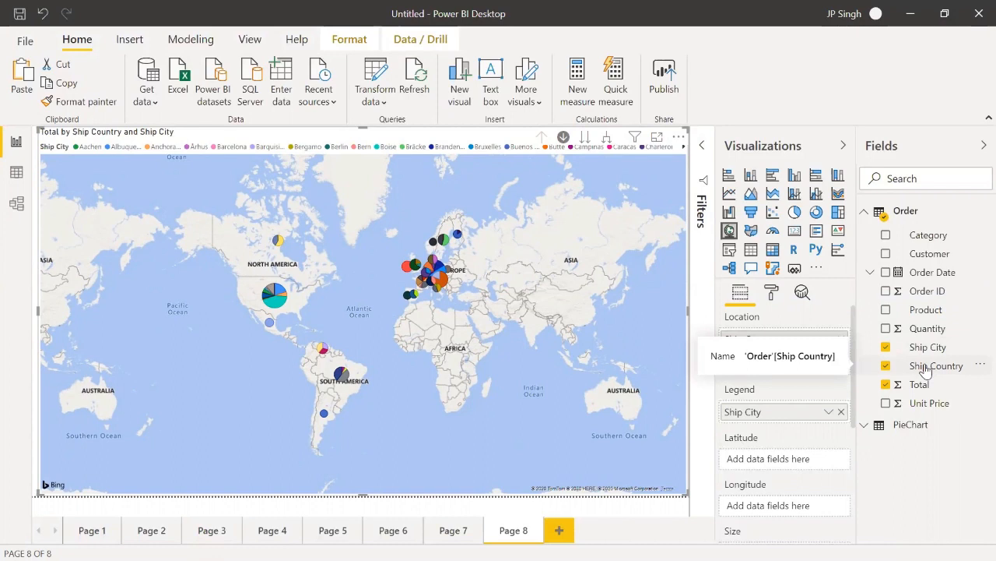
left_click_drag(925, 369, 779, 412)
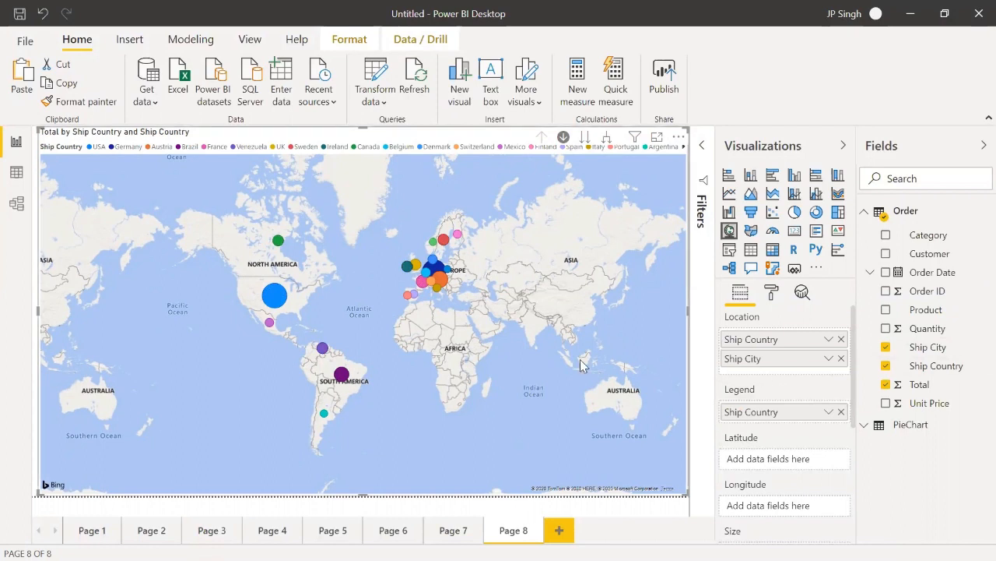
left_click(565, 138)
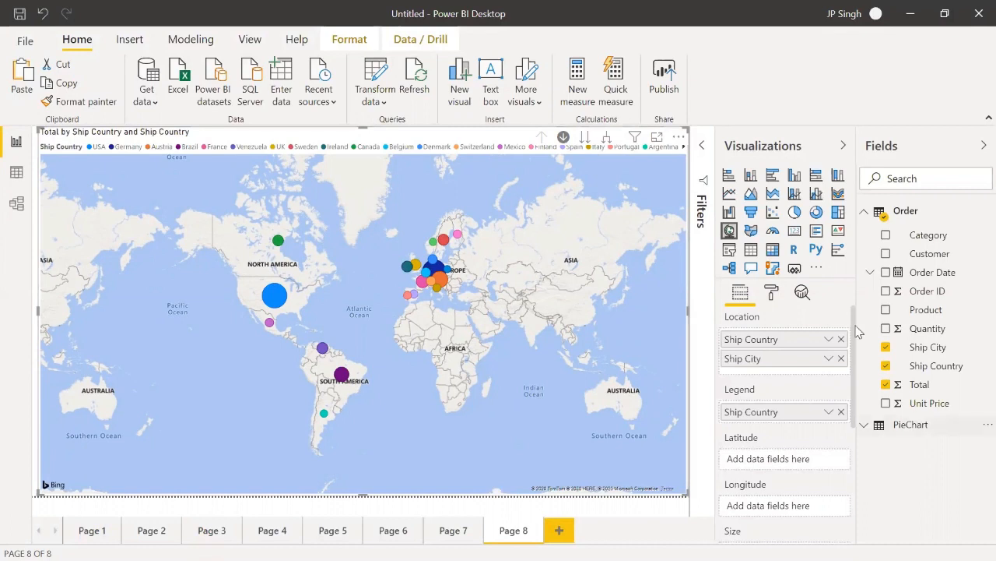
Convert the map into a filled map and assign Ship Country to its Legend.
left_click(751, 231)
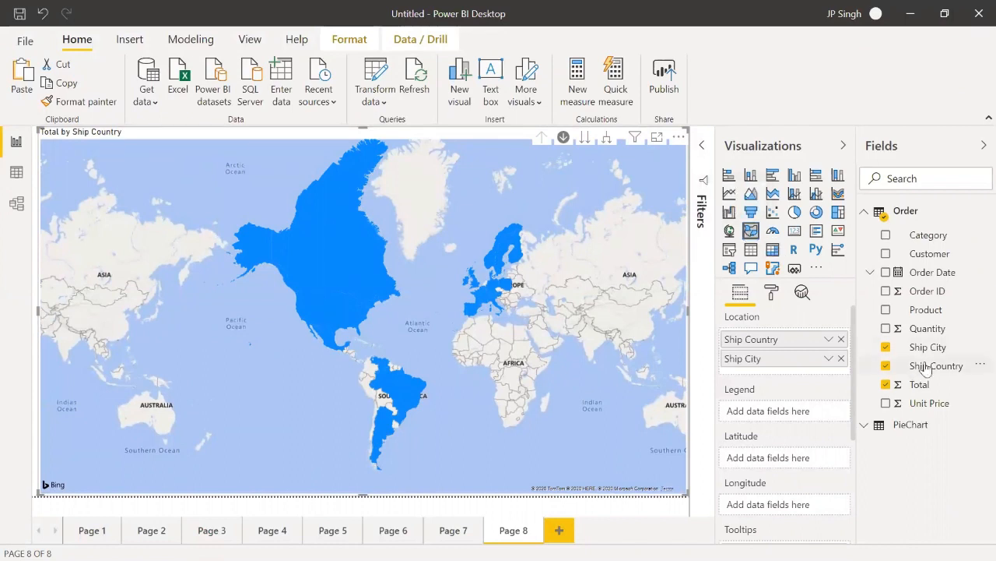
left_click_drag(924, 368, 802, 412)
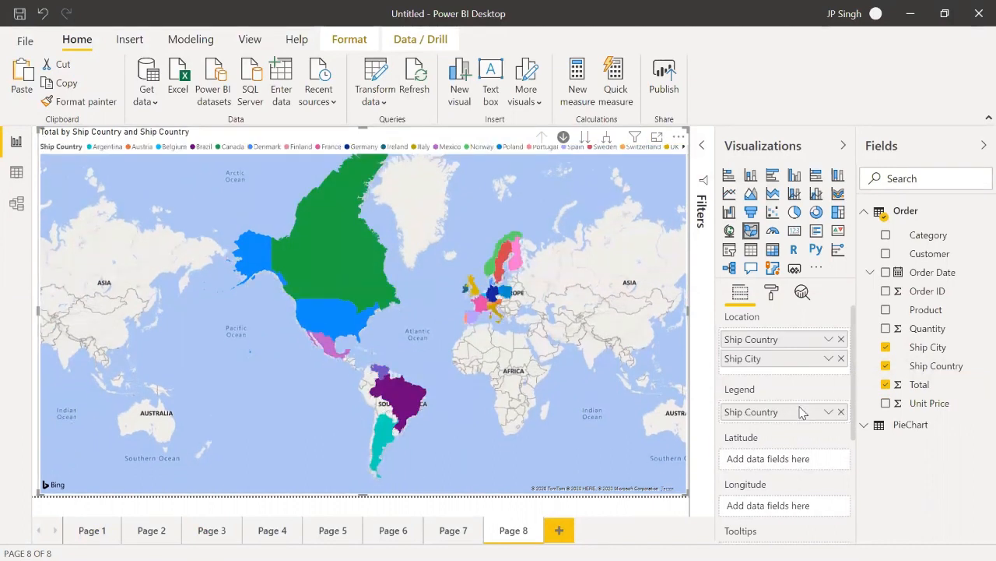
Drill into France on the filled map, return to the country level, and drill into Germany to examine its cities and the assigned fields.
left_click(478, 307)
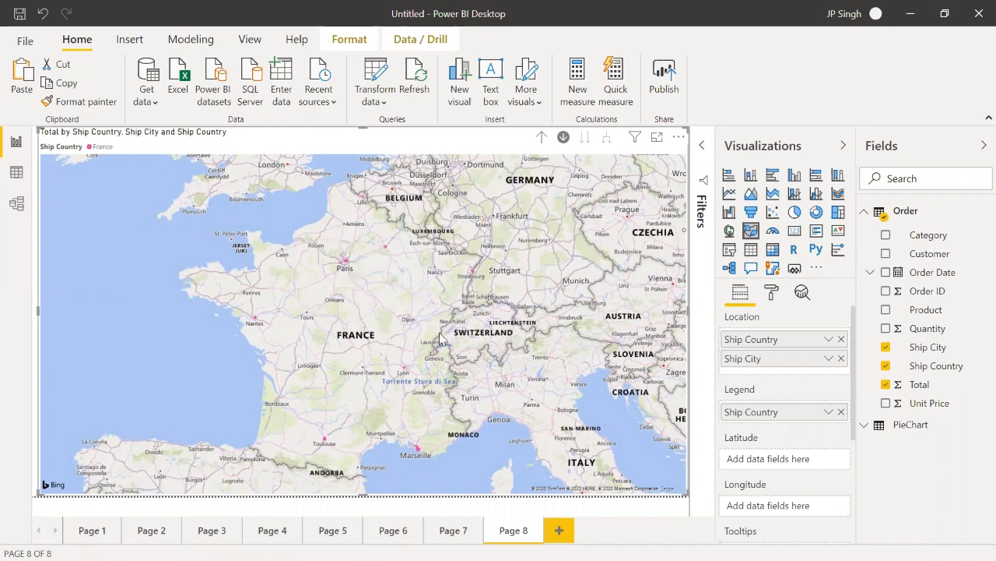
left_click(541, 137)
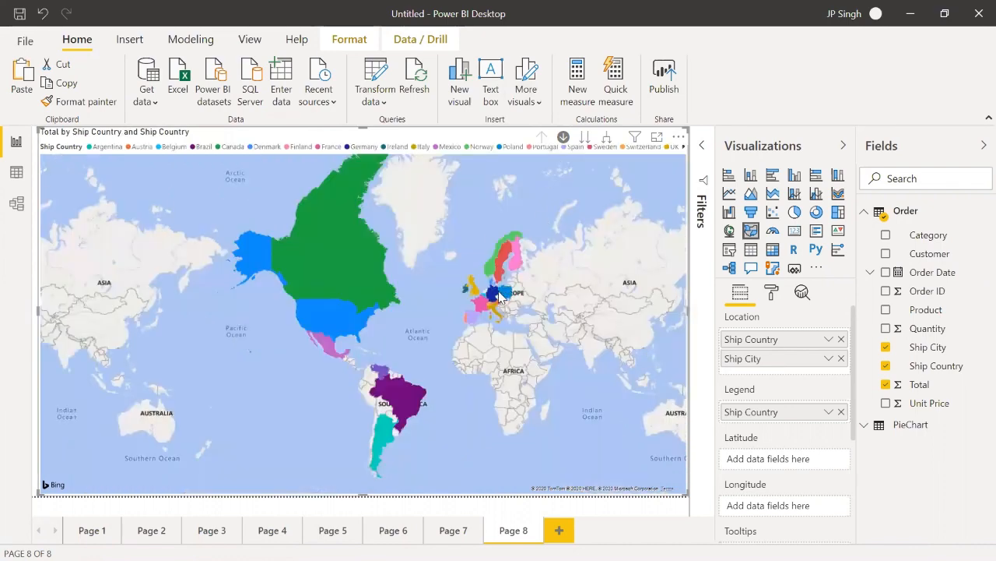
mouse_move(496, 296)
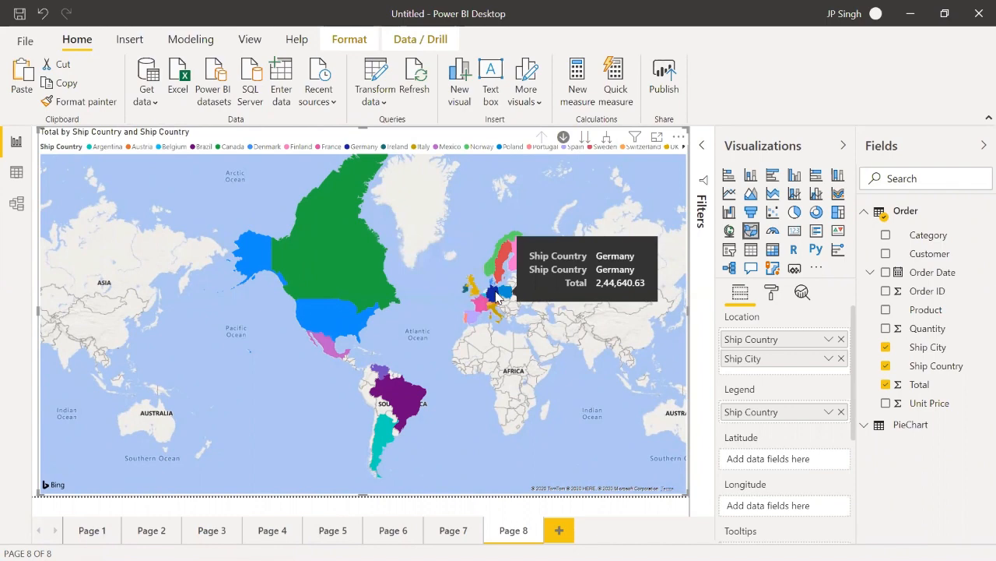
left_click(497, 296)
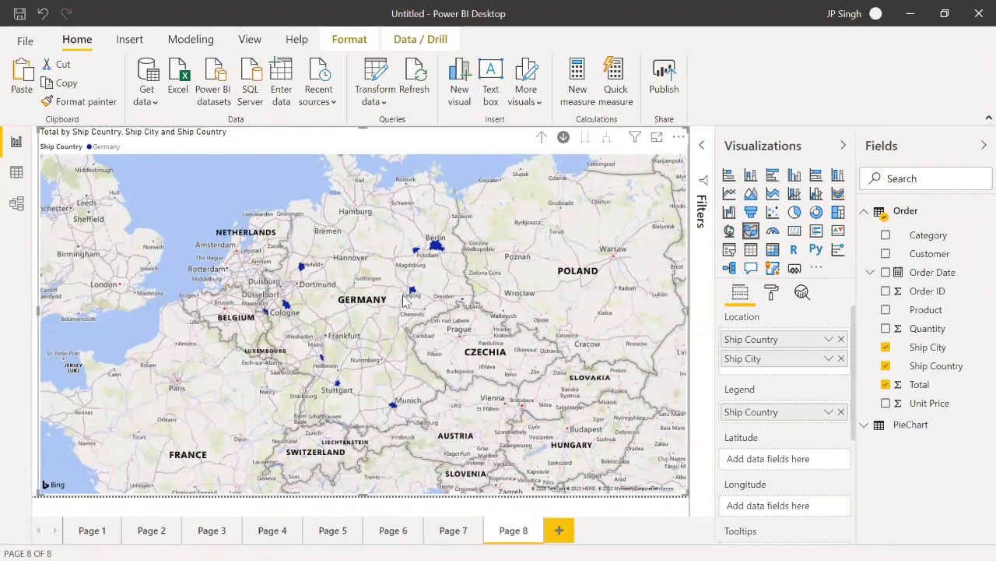
scroll(854, 397, "down", 5)
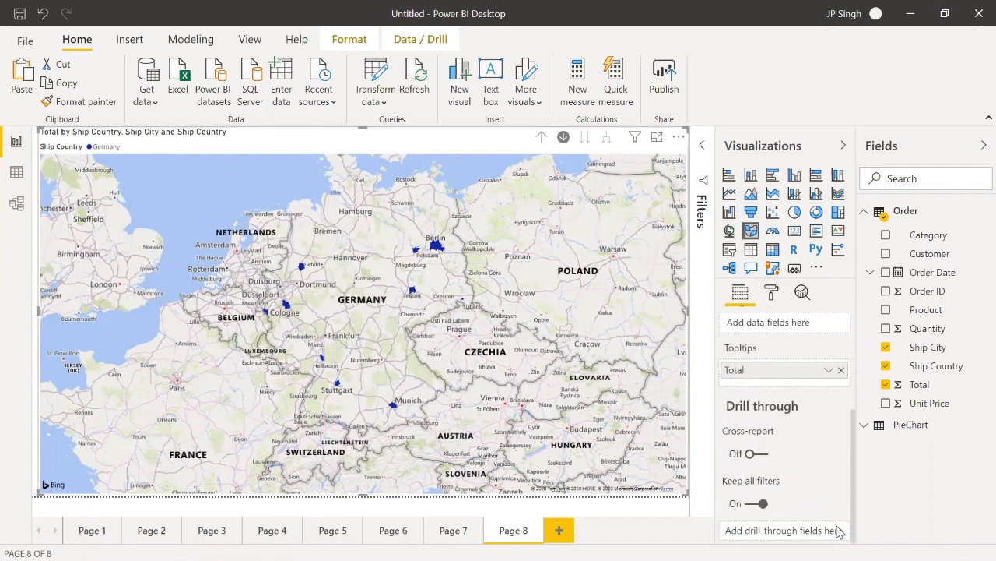
scroll(842, 450, "up", 5)
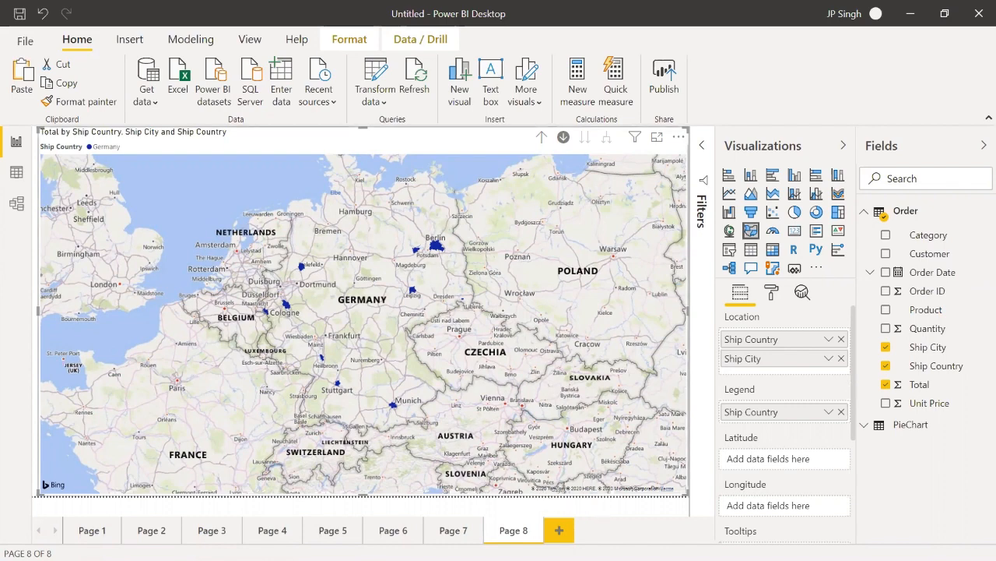
Add another report page and place a card visual on it.
left_click(558, 530)
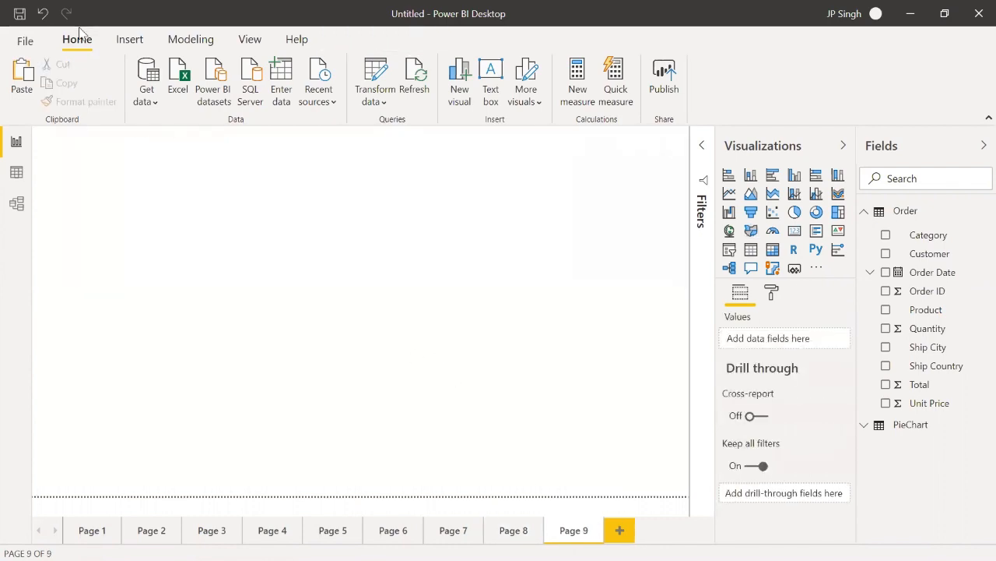
left_click(26, 43)
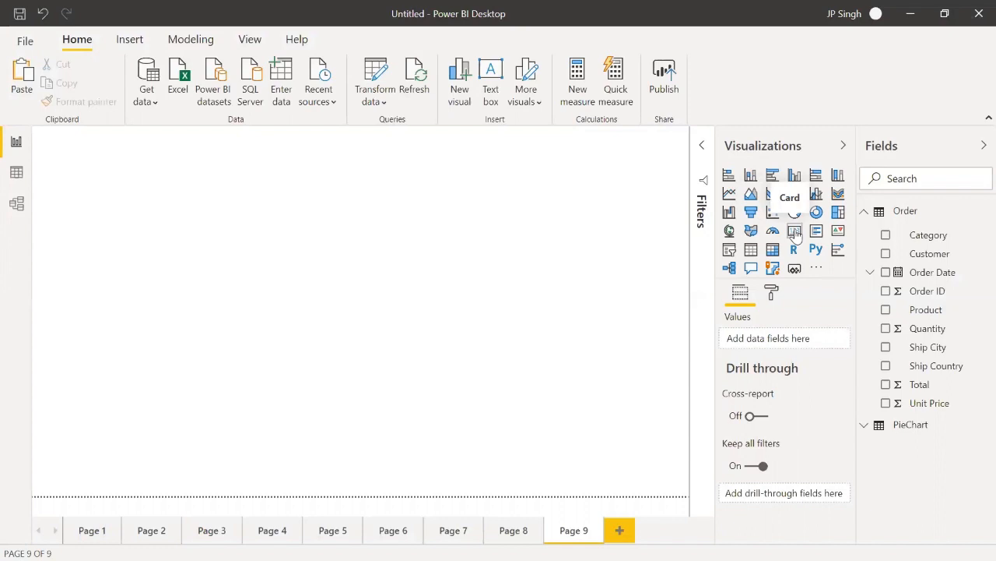
left_click(795, 232)
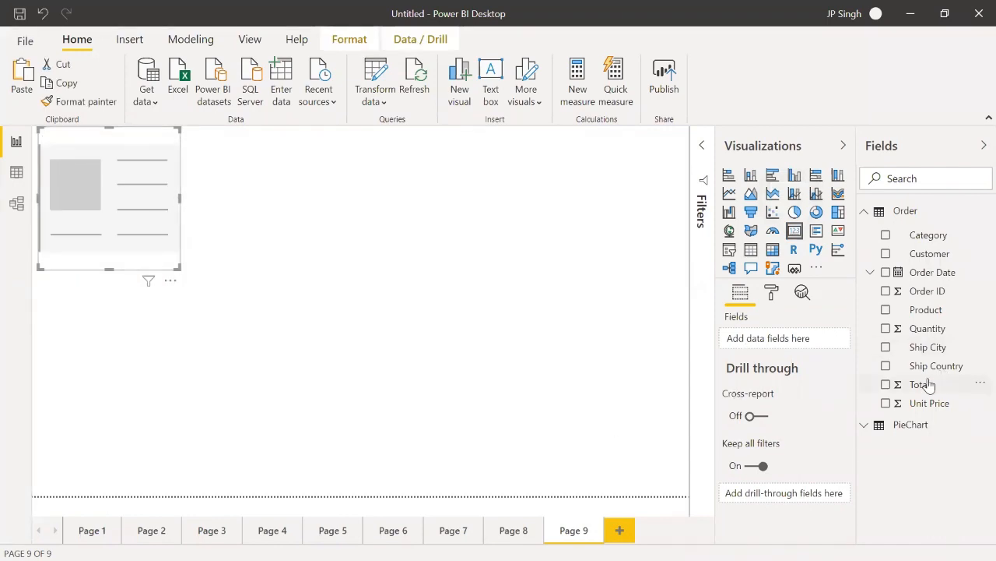
Assign the Total field to the card and set its category label text size to 19 pt.
left_click_drag(922, 385, 786, 343)
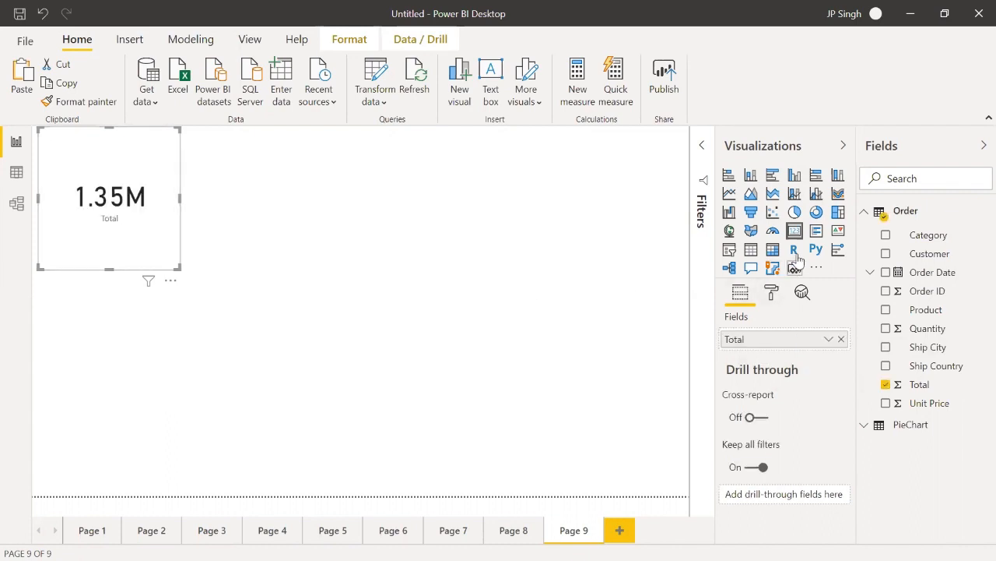
left_click(773, 294)
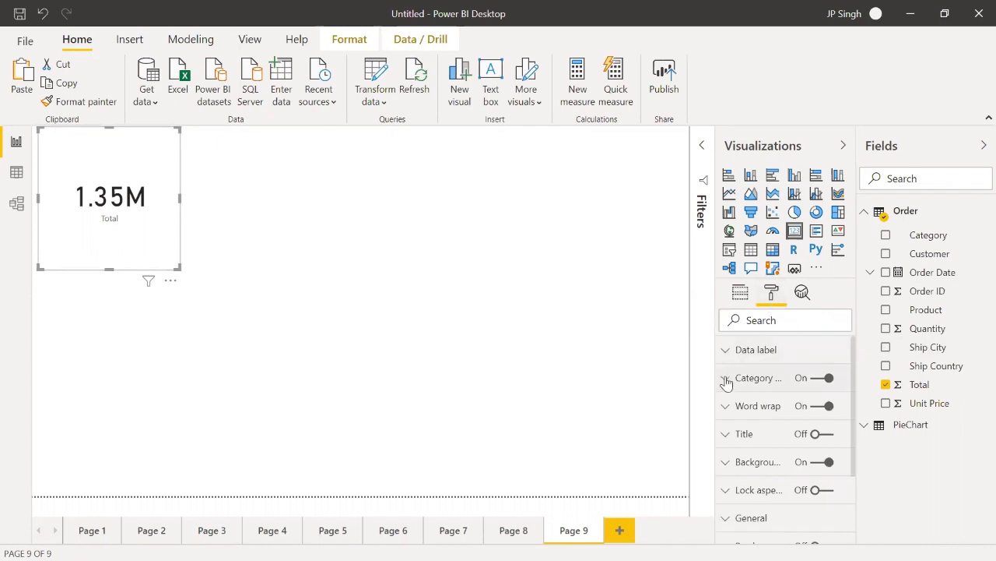
left_click(726, 379)
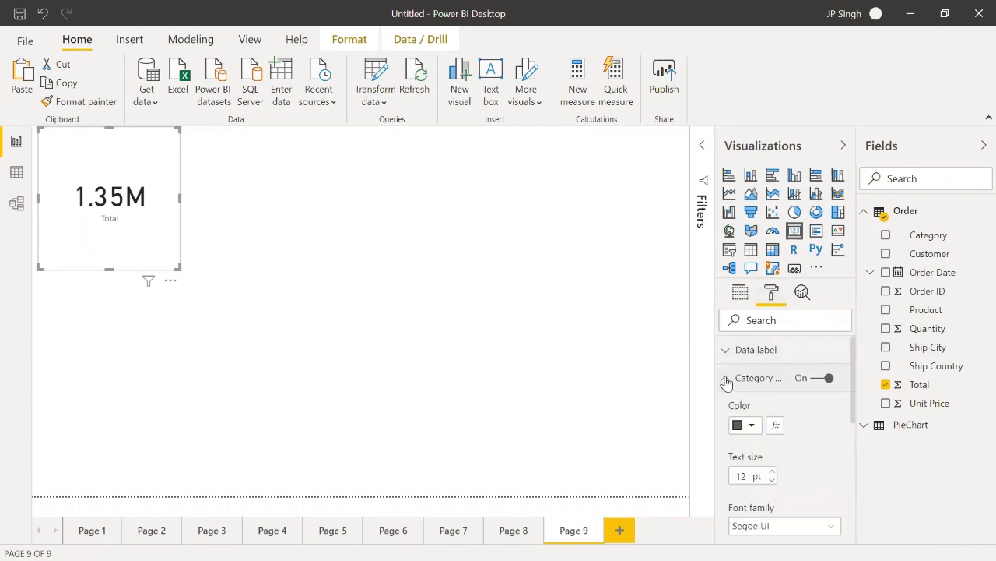
left_click(772, 472)
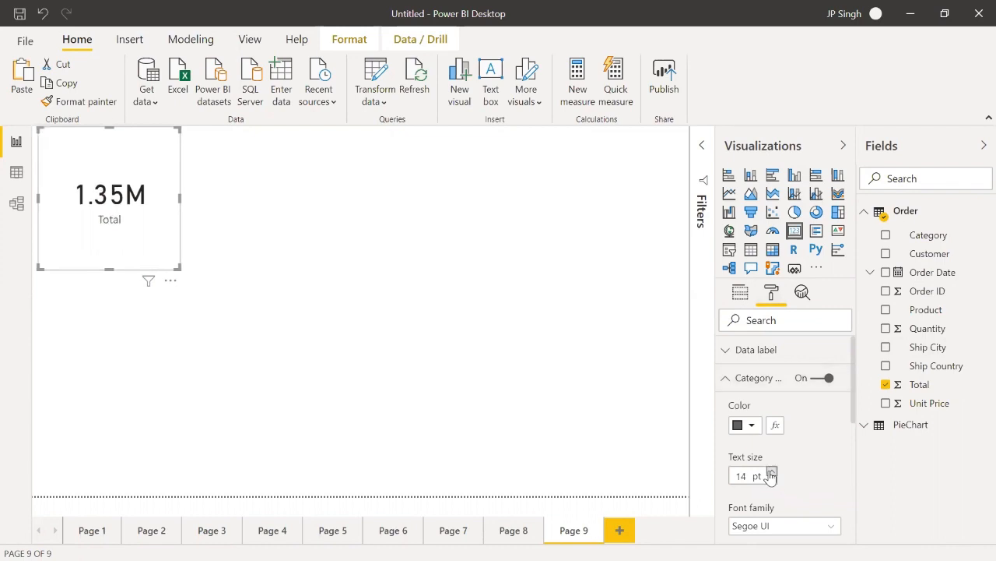
left_click(771, 471)
left_click(771, 472)
scroll(812, 479, "down", 2)
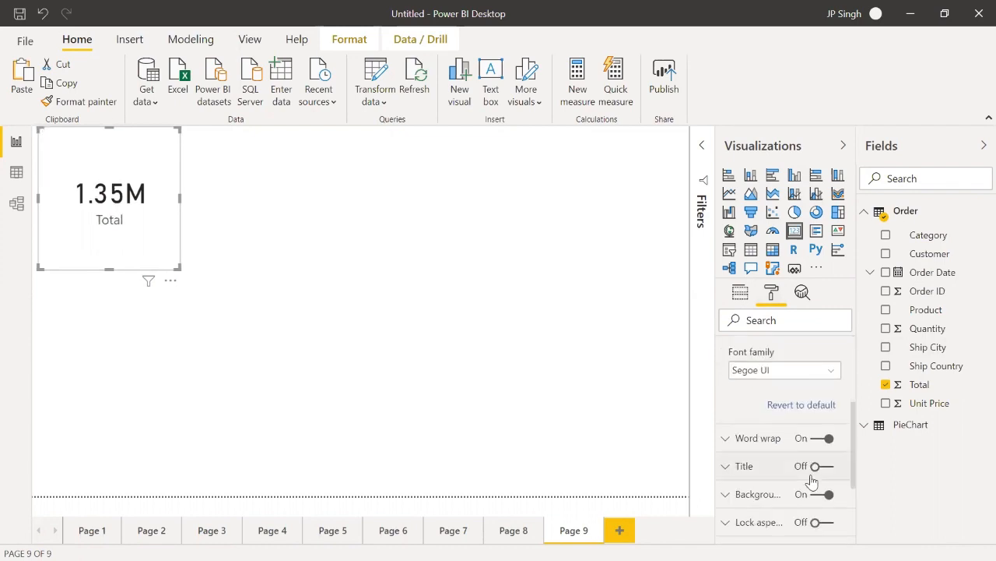
scroll(811, 480, "up", 2)
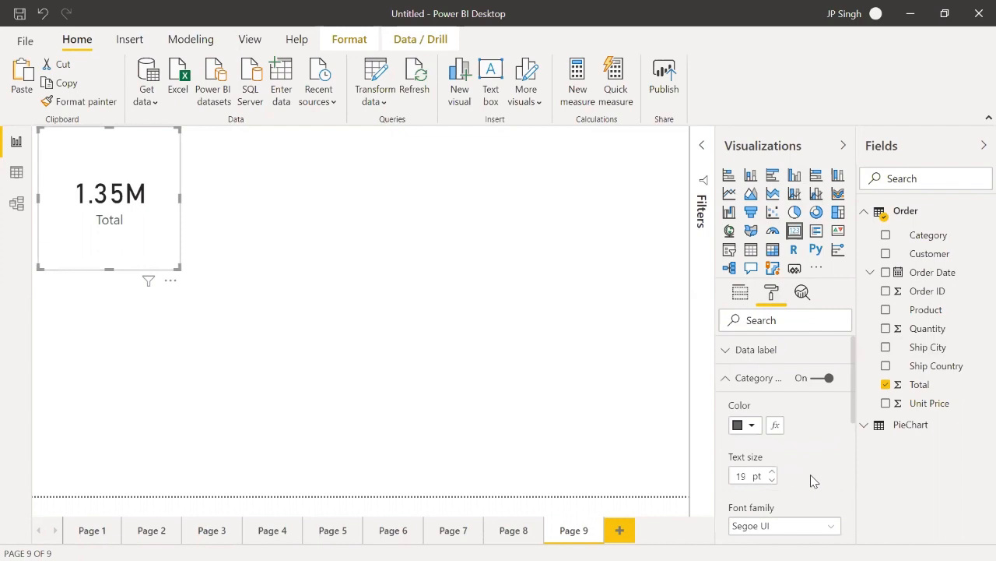
left_click(725, 379)
Set the card's data label text size to 48 pt.
left_click(725, 351)
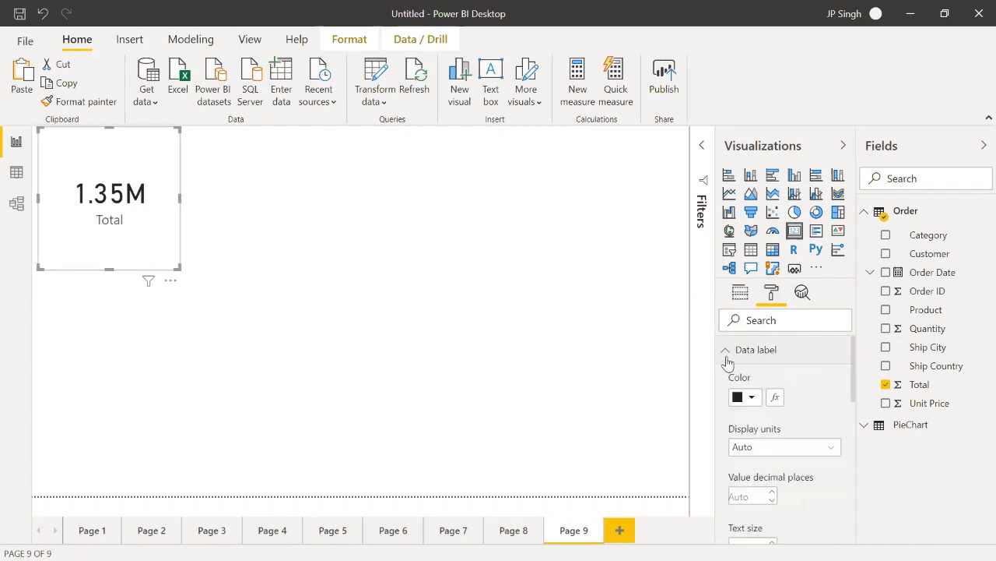
scroll(768, 448, "down", 1)
scroll(768, 452, "down", 3)
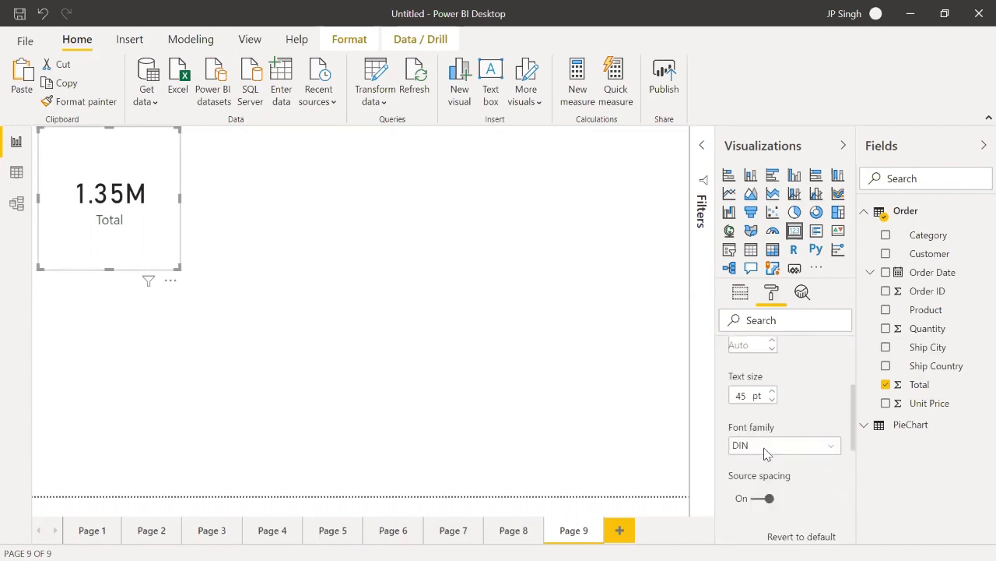
left_click(772, 386)
left_click(773, 387)
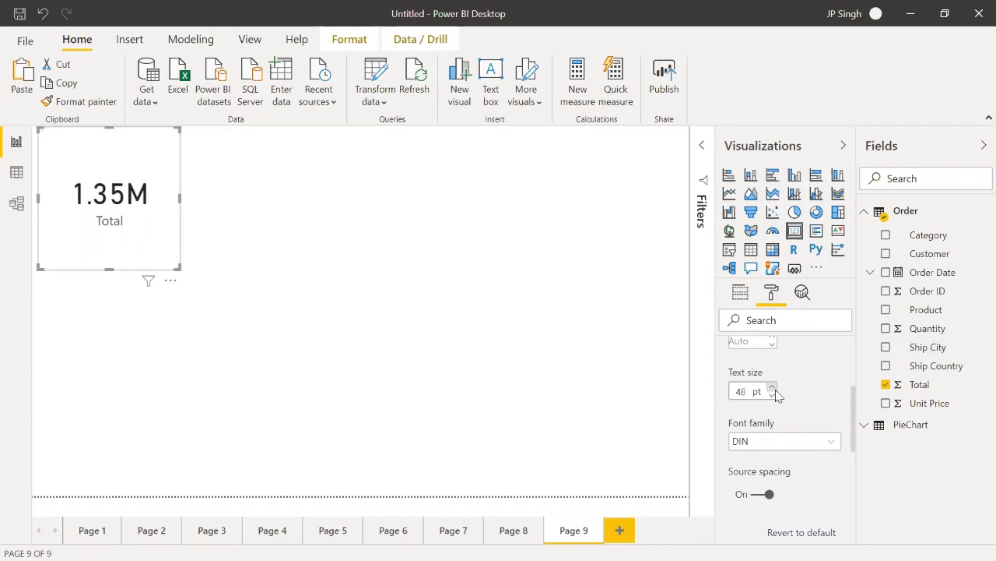
scroll(774, 434, "down", 3)
scroll(770, 434, "up", 4)
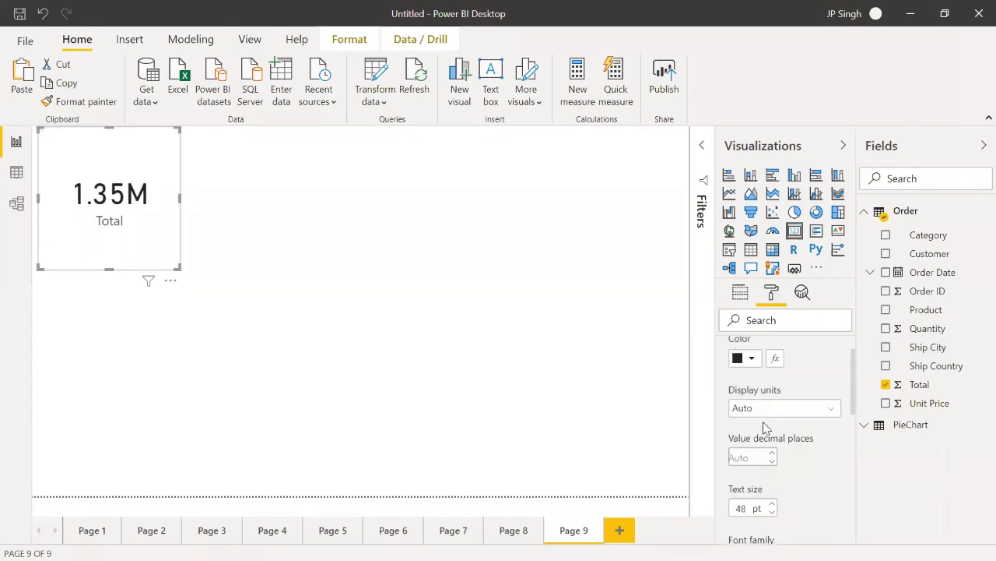
Try None as the display units of the card's data label, and set them to Millions.
left_click(769, 446)
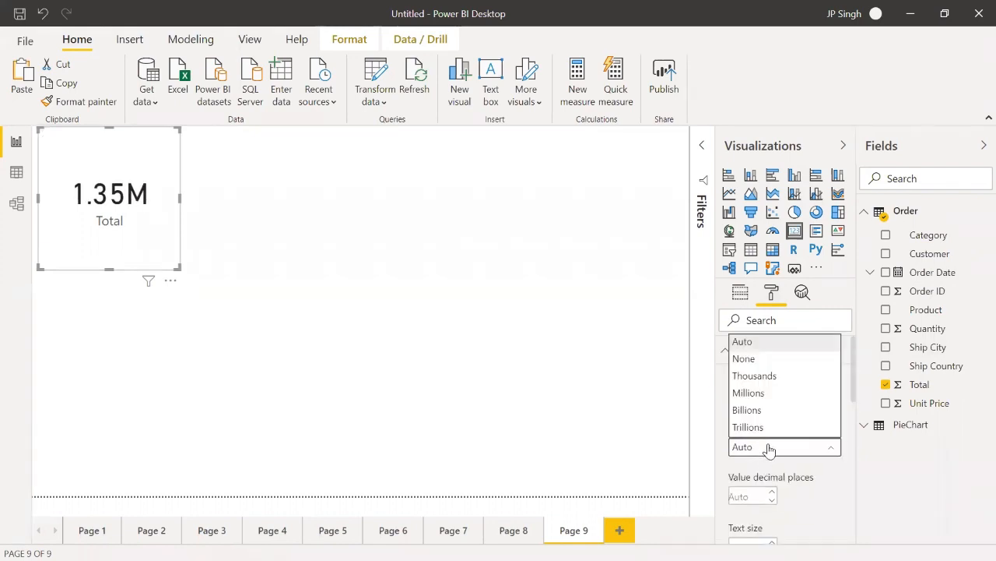
left_click(751, 359)
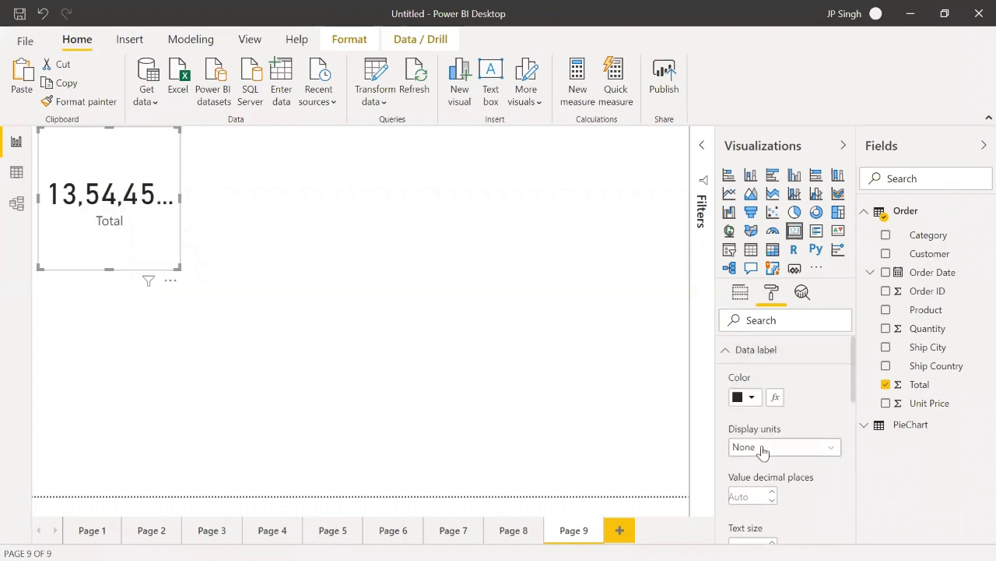
left_click(764, 450)
left_click(763, 398)
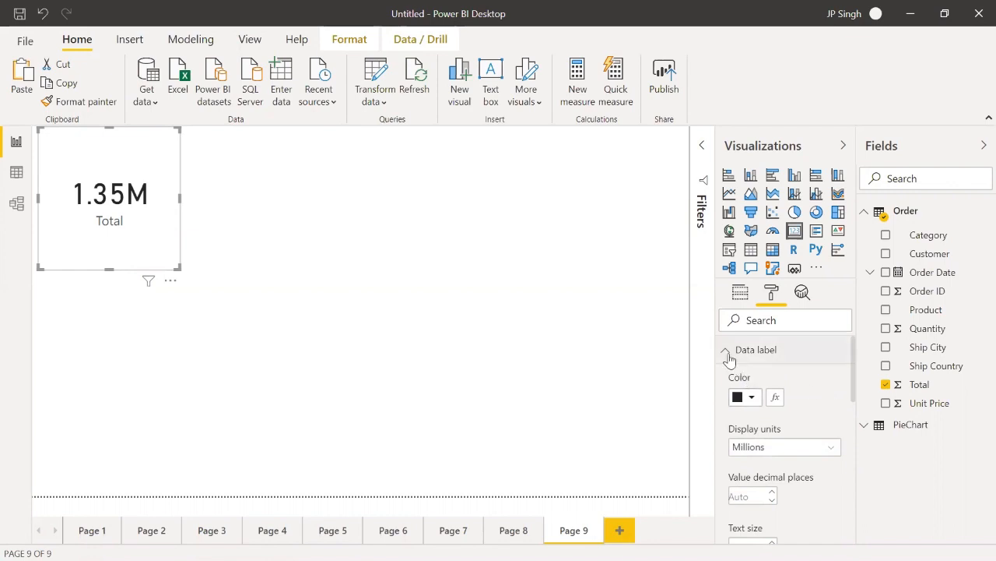
left_click(727, 352)
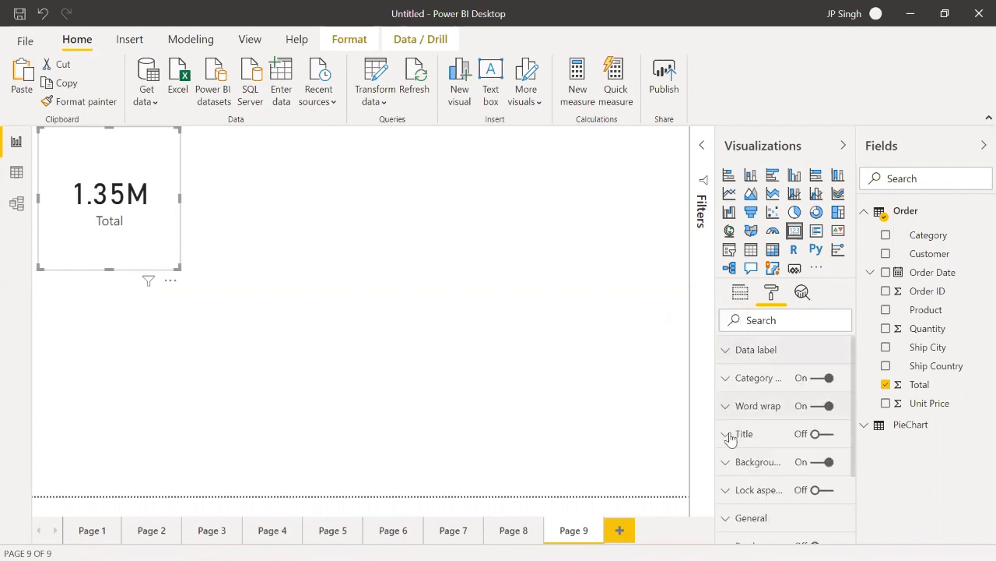
Resize the card into a wider, shorter rectangle and give it a gold background color.
left_click_drag(180, 268, 216, 201)
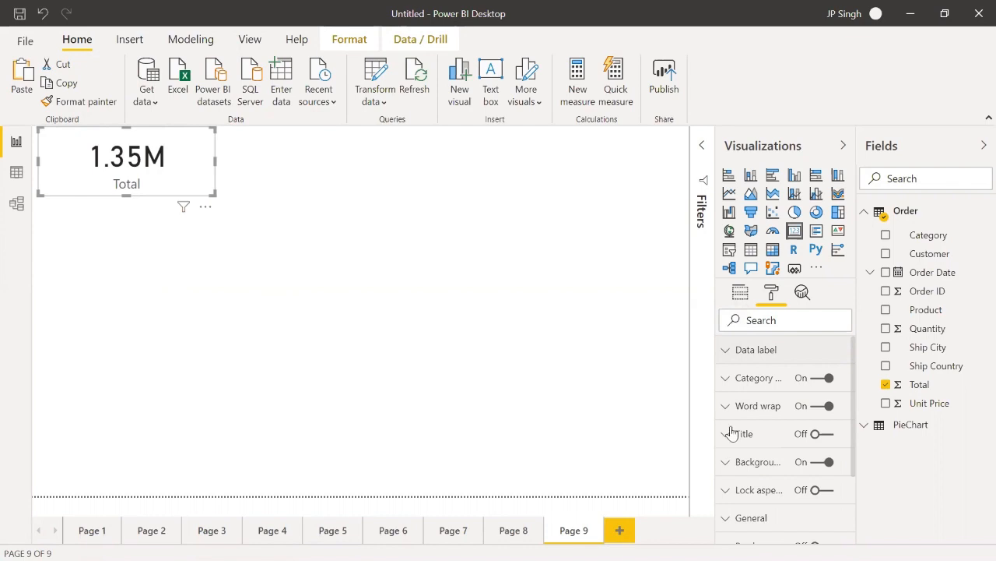
left_click(725, 462)
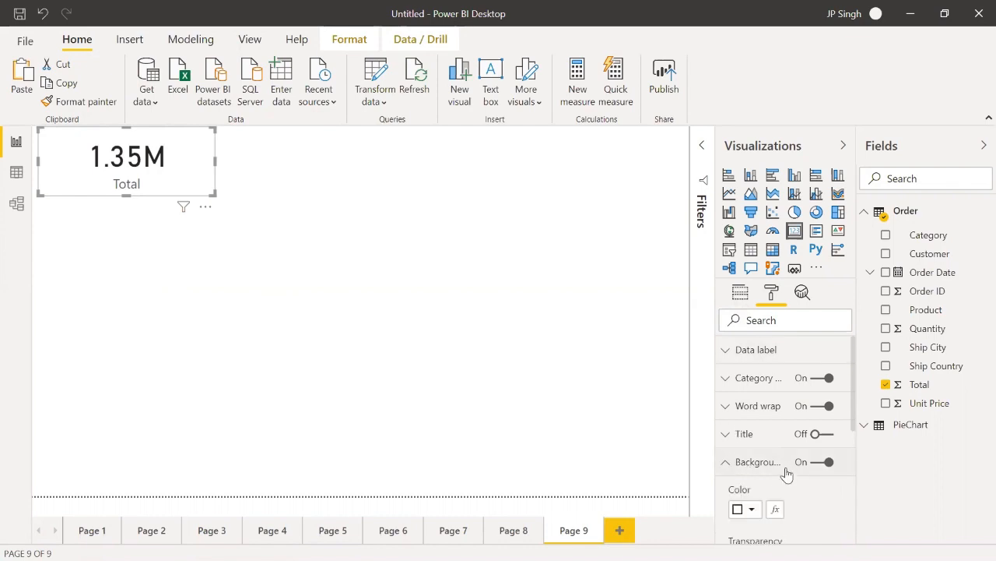
left_click(750, 433)
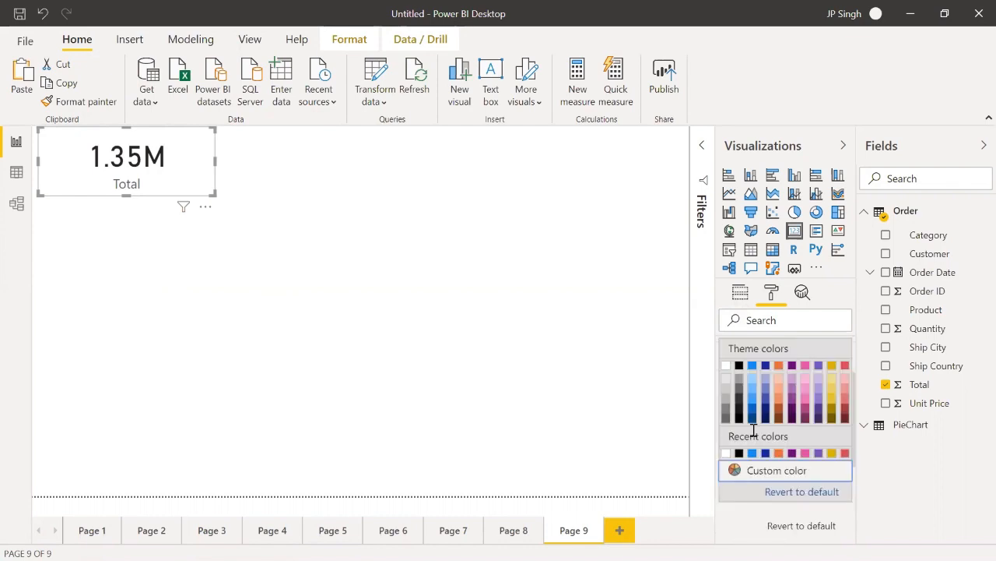
left_click(833, 398)
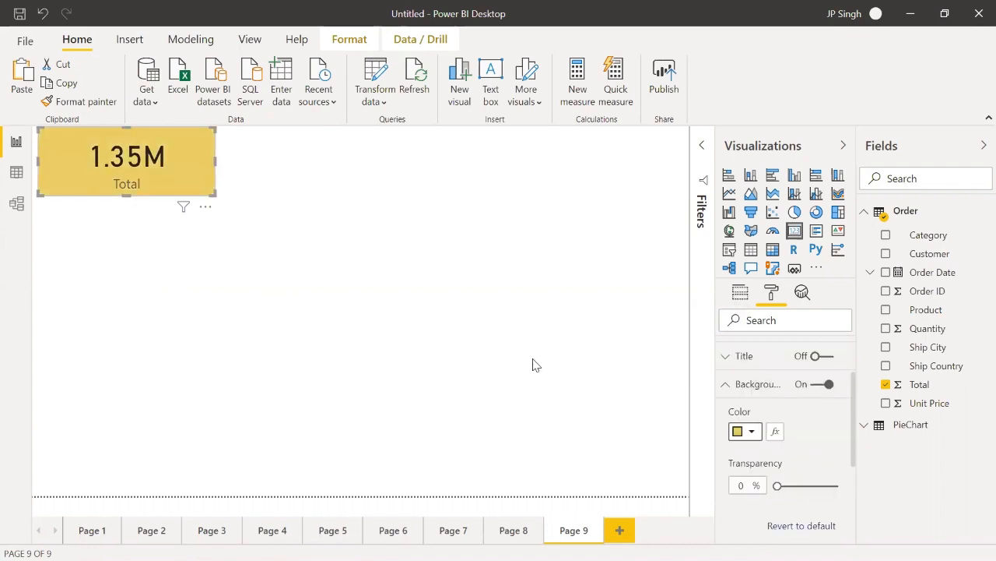
left_click(475, 338)
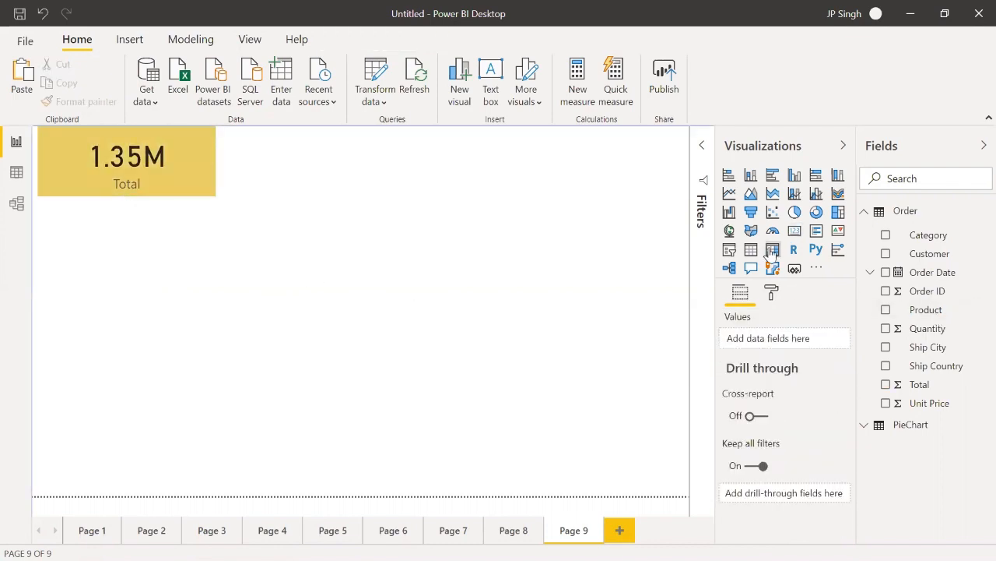
Add a Ship Country slicer, place it to the right of the card, and reduce its height to a narrow strip.
left_click(729, 251)
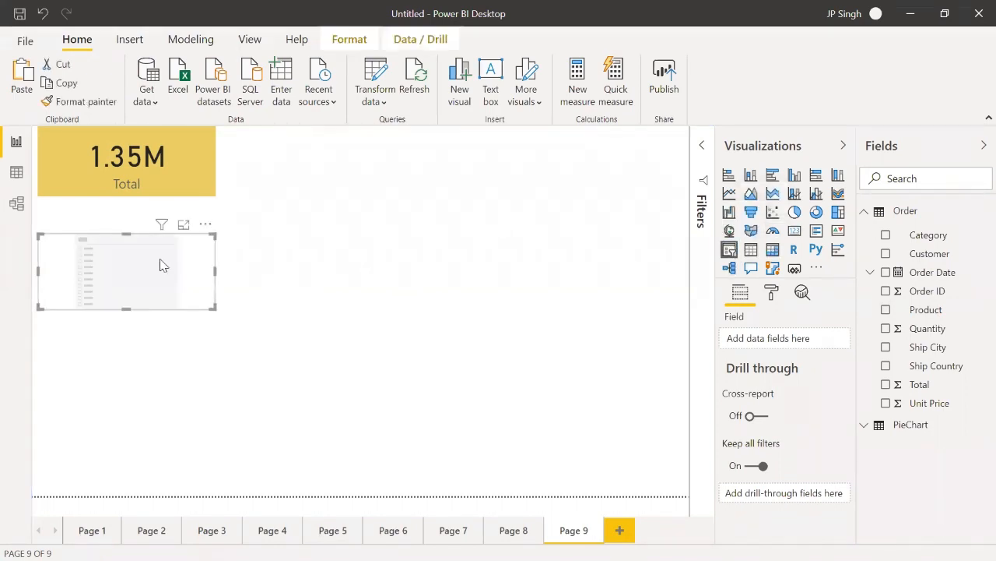
left_click_drag(119, 239, 399, 145)
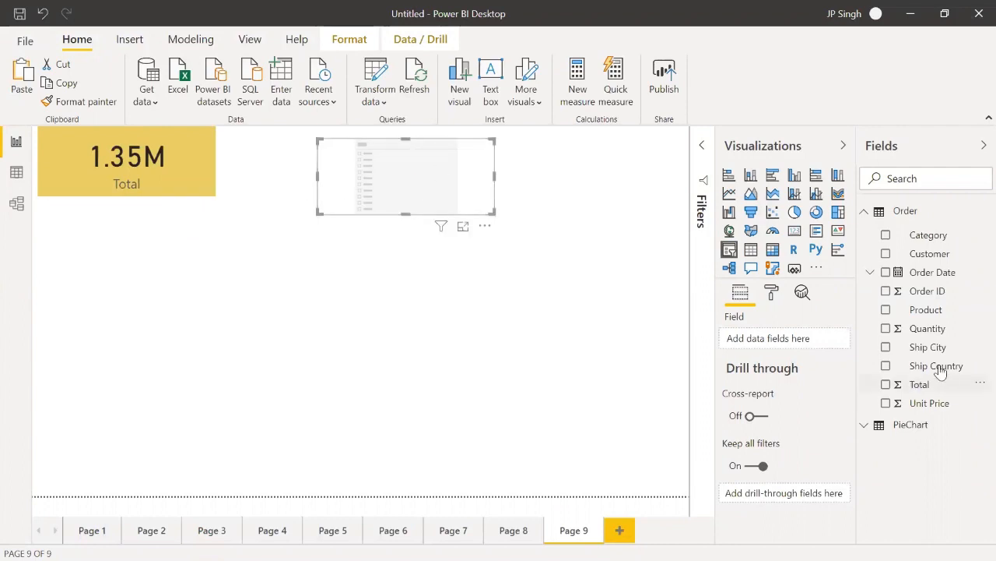
left_click_drag(938, 367, 807, 347)
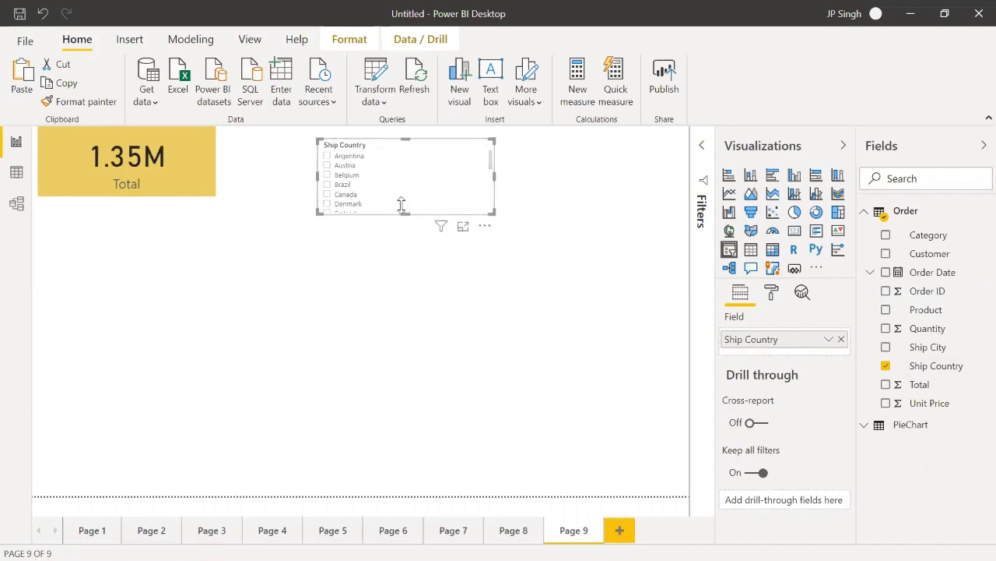
left_click_drag(404, 212, 427, 172)
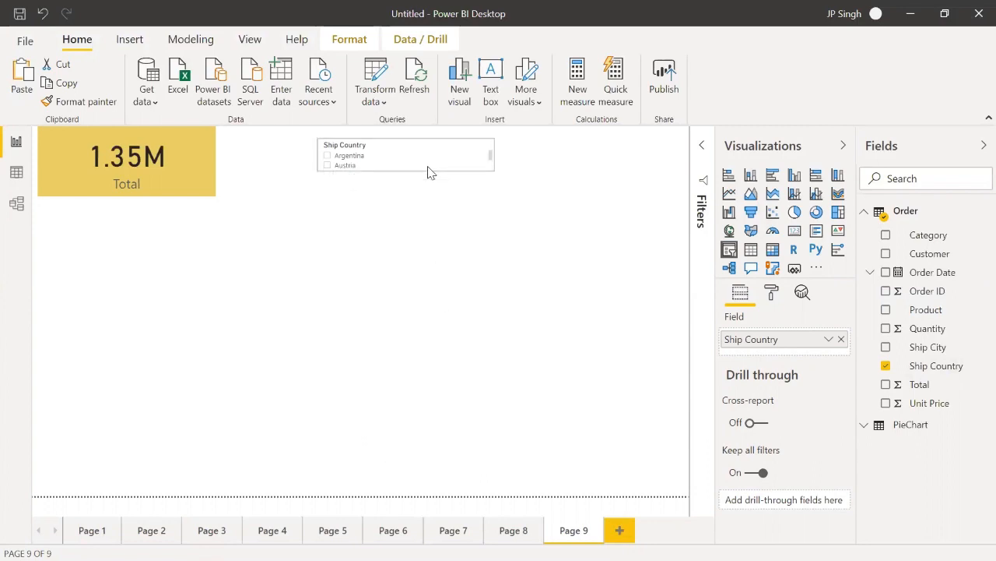
Switch the Ship Country slicer from List to Dropdown, and check its country list.
left_click(486, 147)
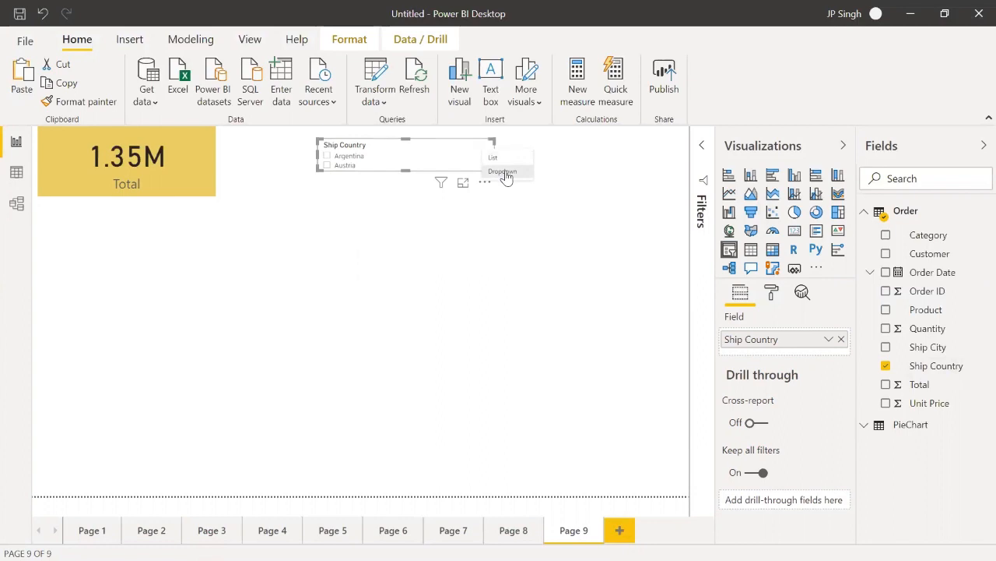
left_click(505, 173)
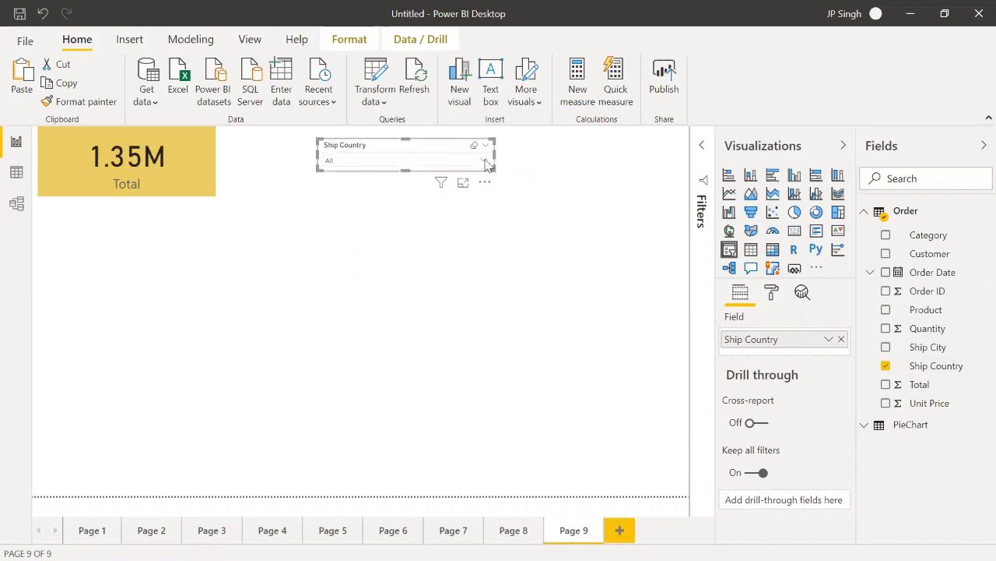
left_click(484, 162)
left_click(484, 161)
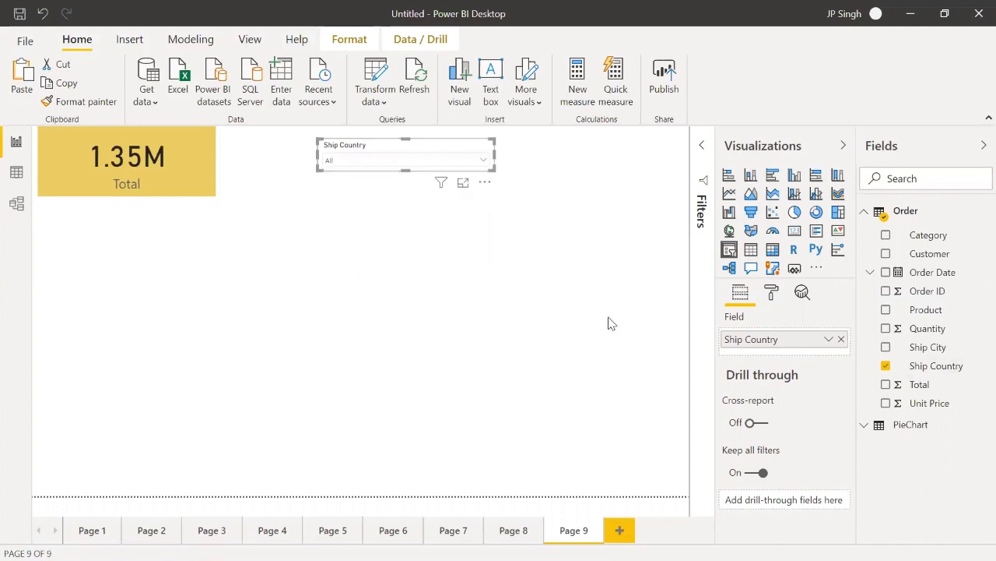
Set the text size of the slicer's items to 25 pt and enlarge the slicer so the text fits.
left_click(775, 296)
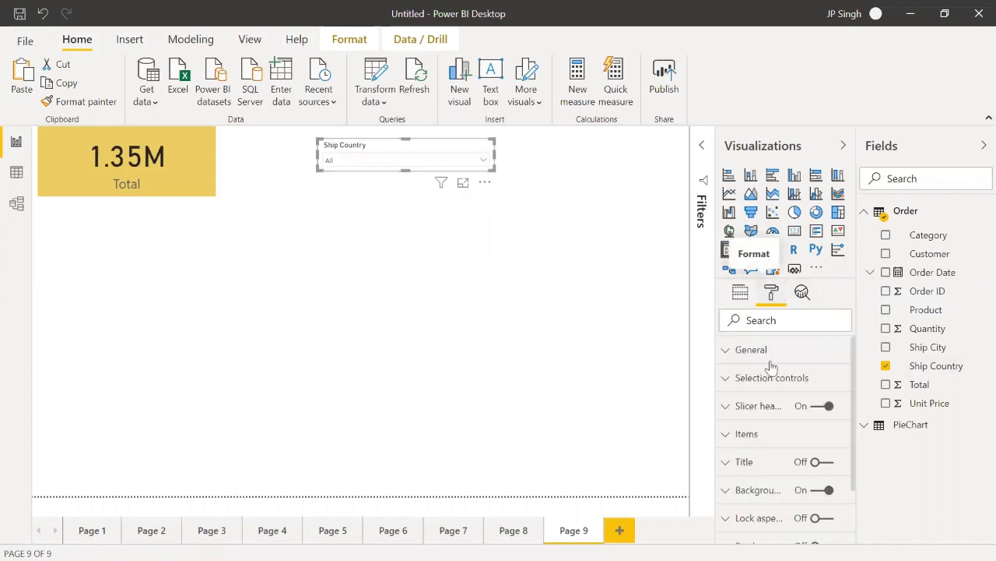
left_click(743, 434)
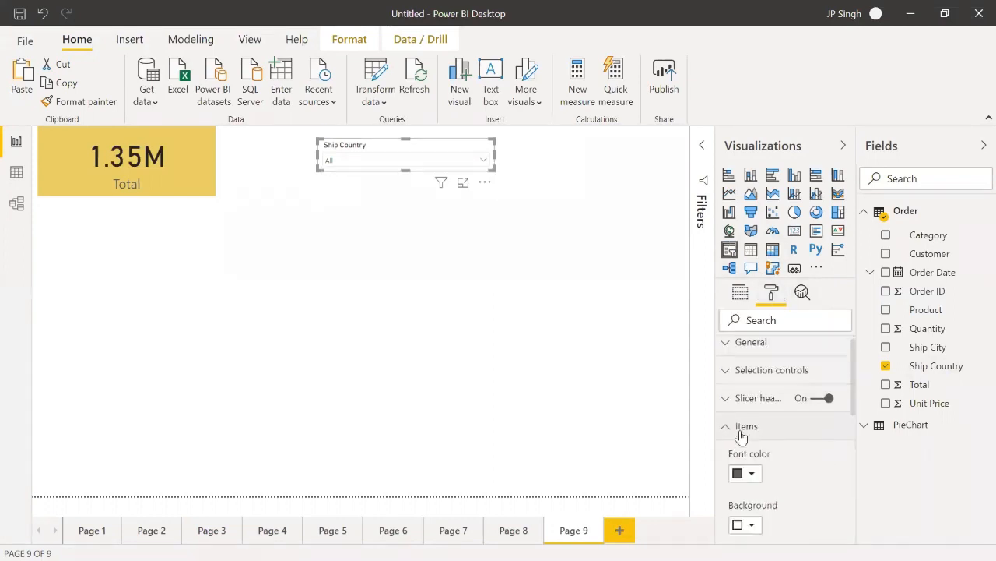
scroll(747, 429, "down", 4)
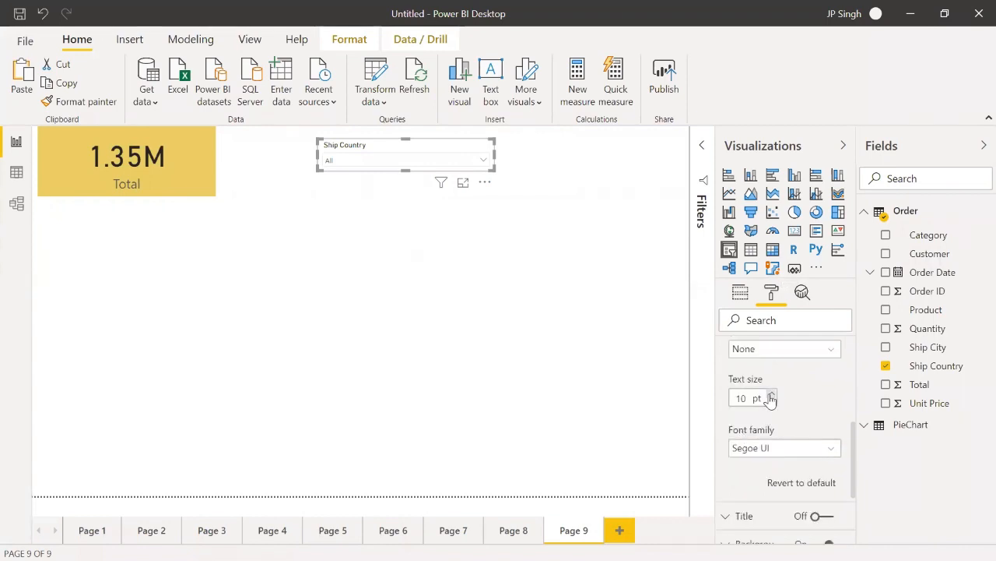
left_click(772, 393)
left_click(771, 393)
left_click(772, 393)
left_click(771, 393)
left_click(772, 393)
left_click(771, 394)
left_click(772, 393)
left_click(771, 393)
left_click(771, 393)
left_click(771, 393)
left_click(772, 393)
left_click(771, 393)
left_click(772, 393)
left_click(771, 393)
left_click(771, 393)
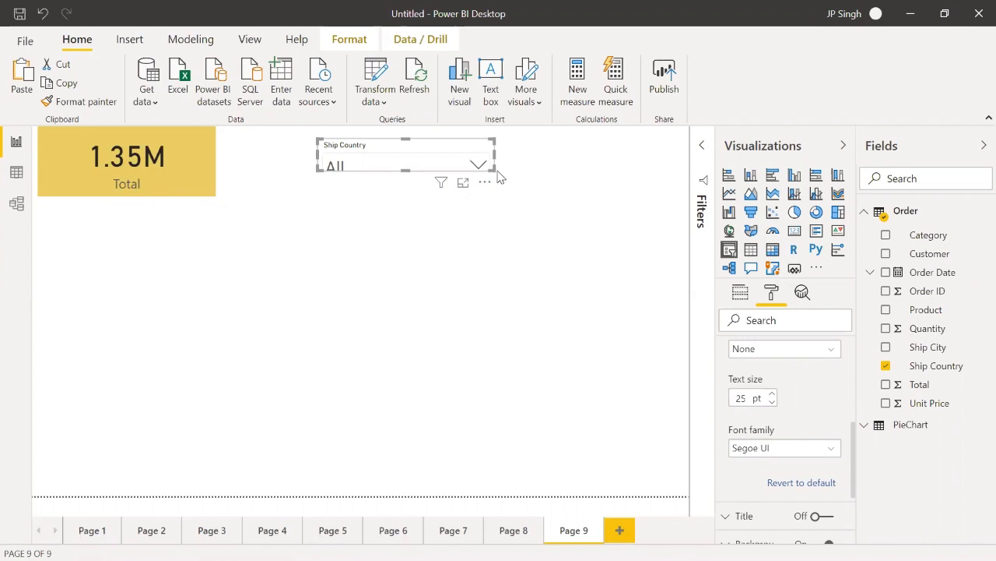
left_click_drag(494, 170, 518, 185)
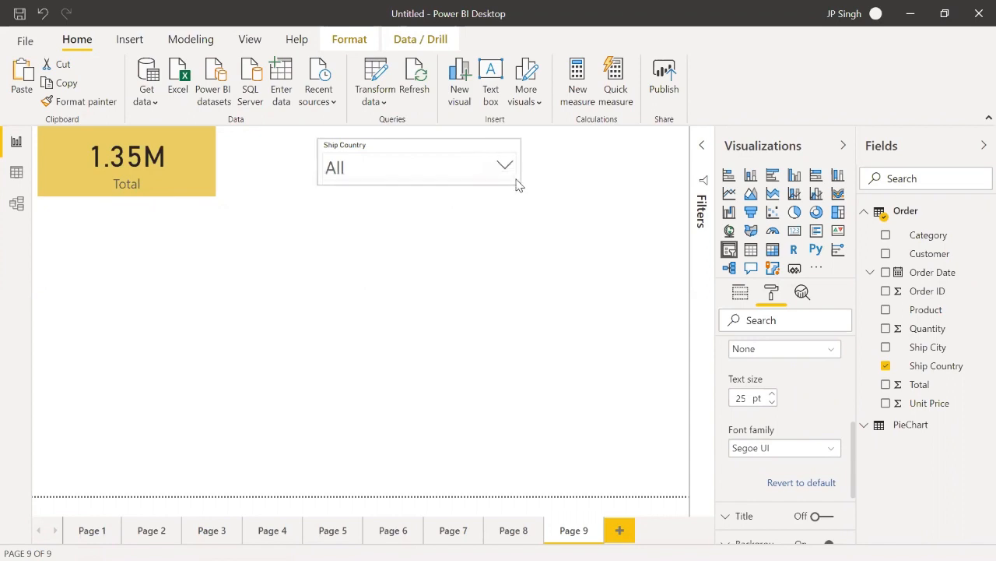
Expand the country list of the Ship Country slicer.
left_click(506, 168)
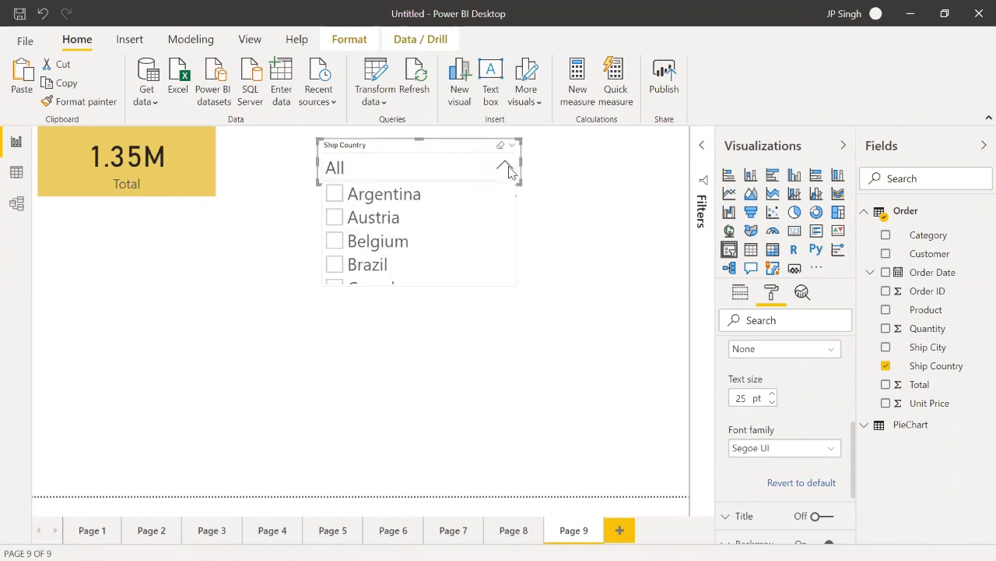